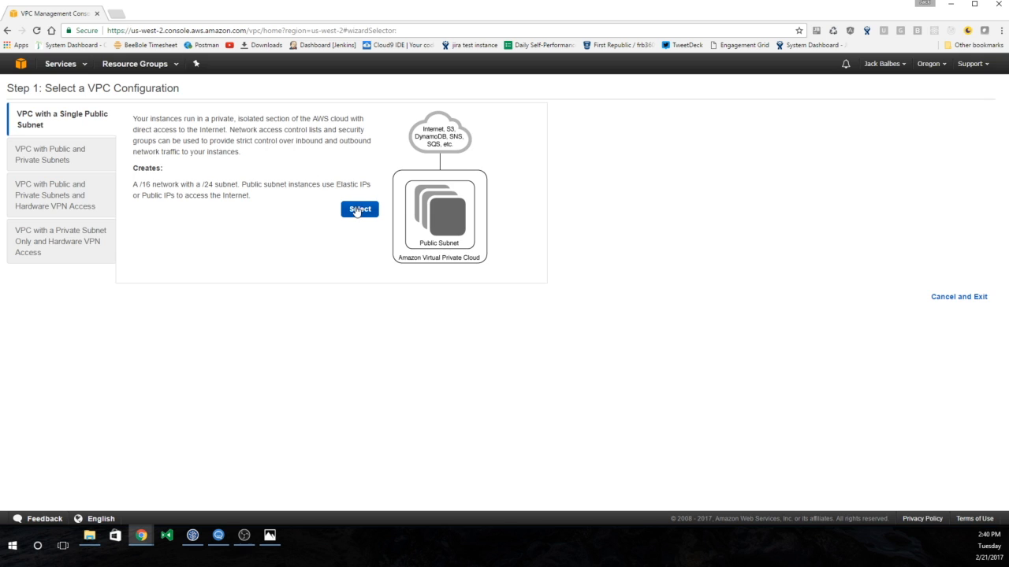
# - Create the ExpiumJIRA VPC with its public subnet in us-west-2a, then view the subnets list
pyautogui.click(159, 150)
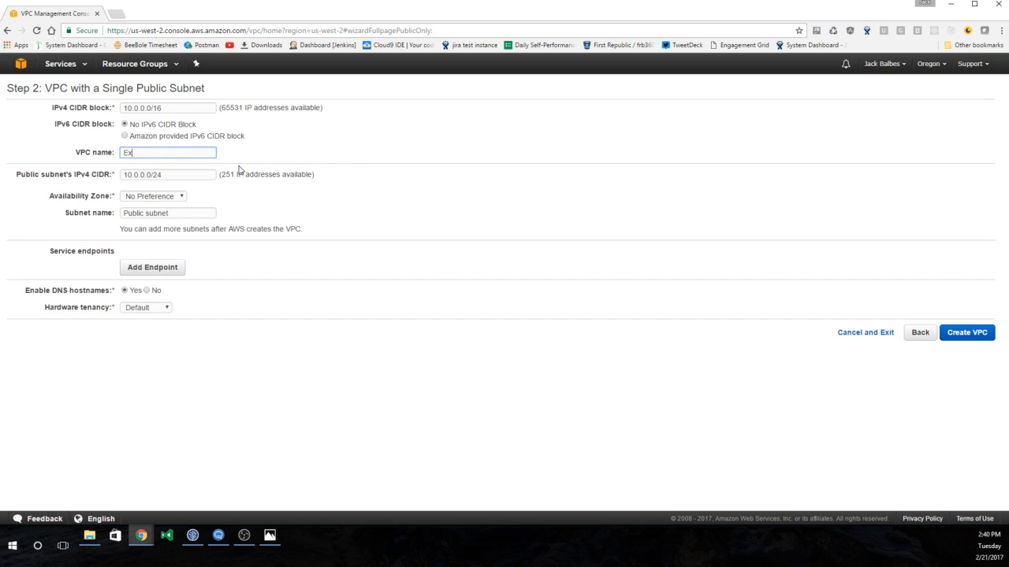
pyautogui.write('ExpiumJIRA')
pyautogui.click(174, 197)
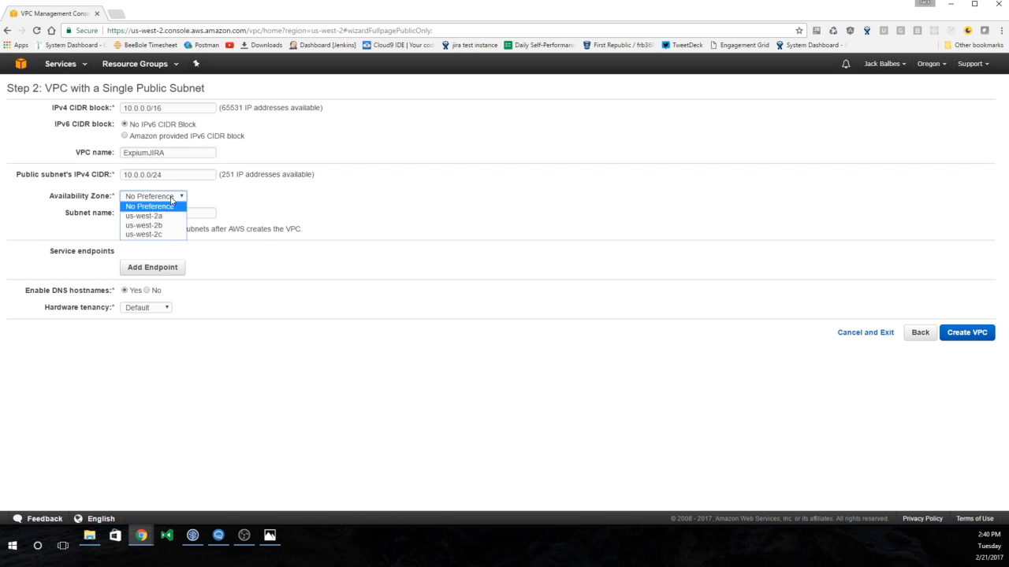
pyautogui.click(167, 219)
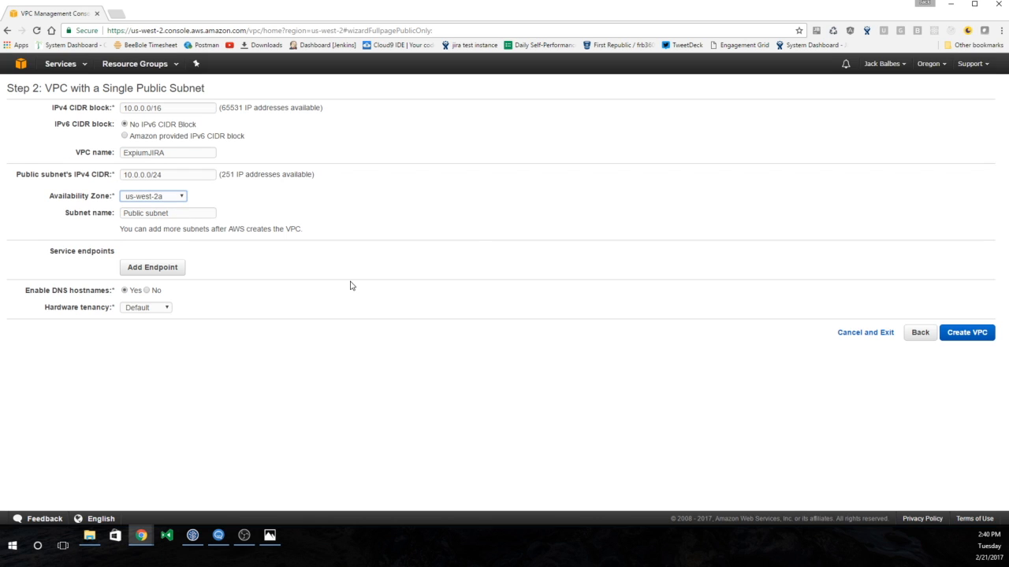
pyautogui.click(982, 339)
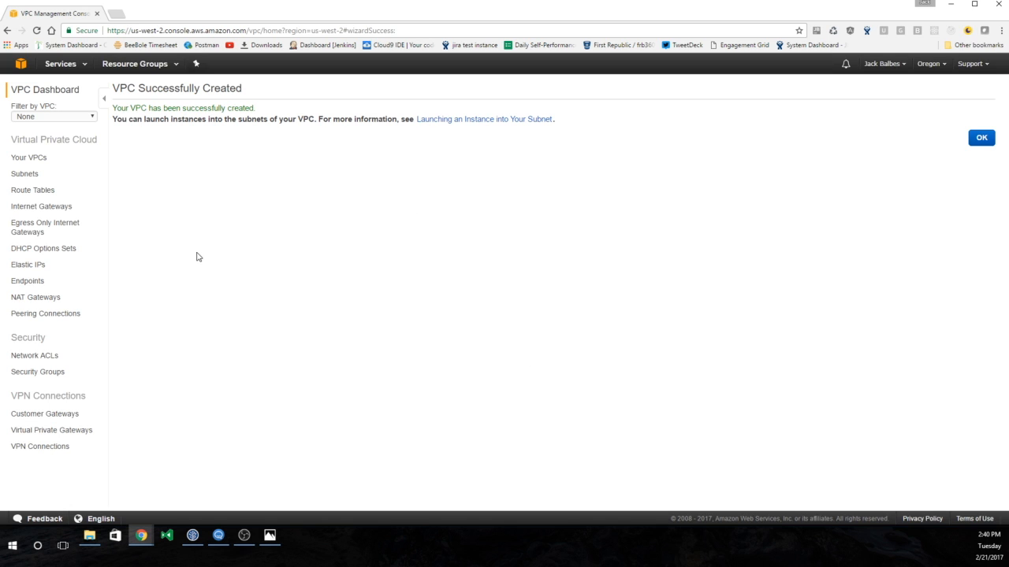
pyautogui.click(37, 181)
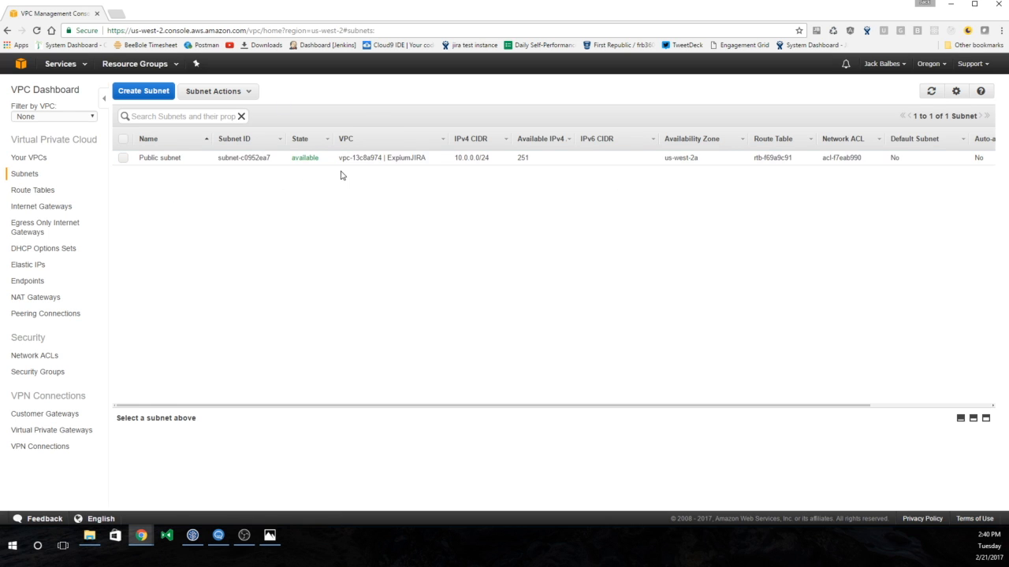
# - Start a new subnet named Public Subnet 2 in the ExpiumJIRA VPC
pyautogui.click(139, 95)
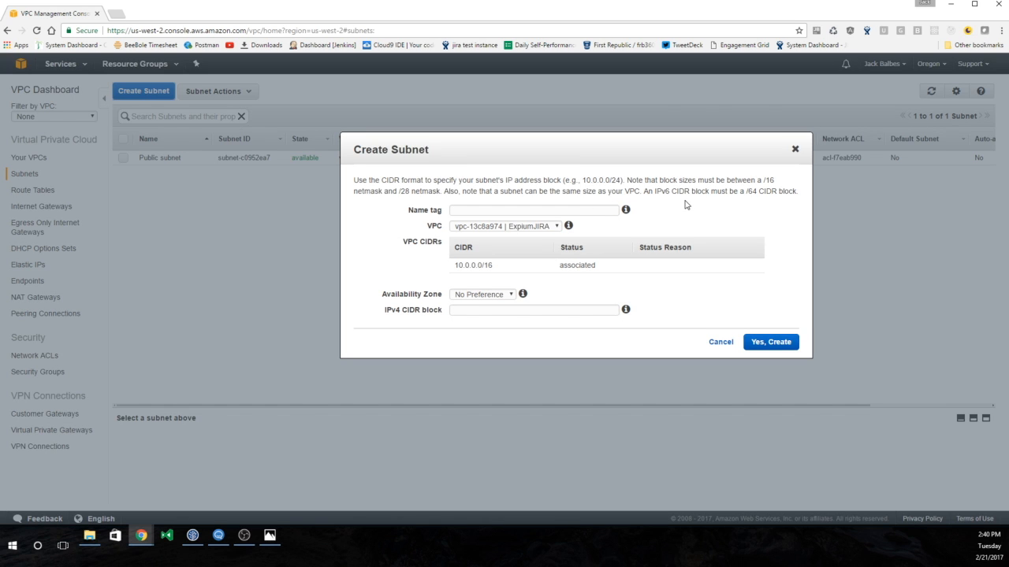
pyautogui.click(546, 211)
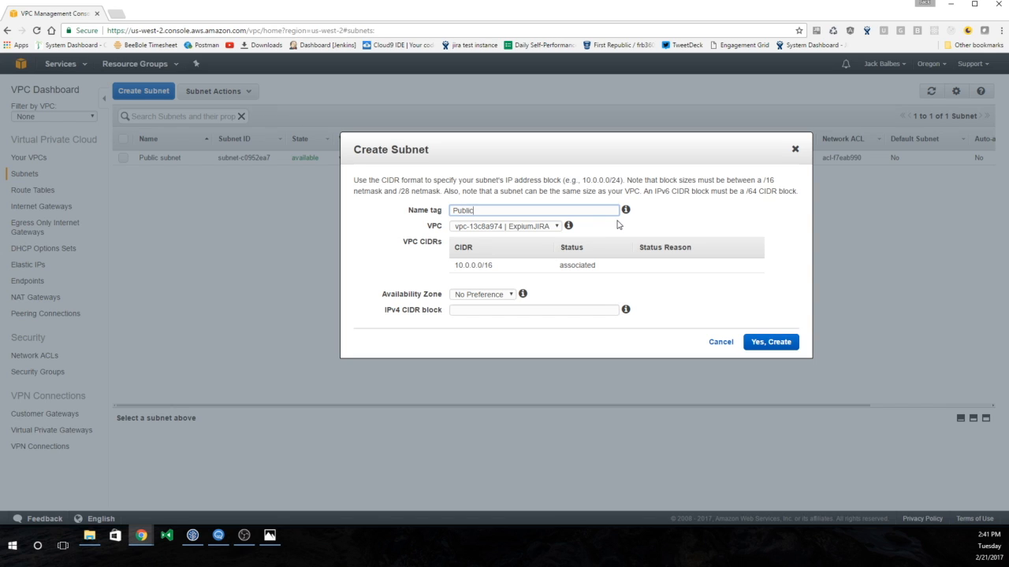
pyautogui.write('Public Subnet')
pyautogui.click(729, 219)
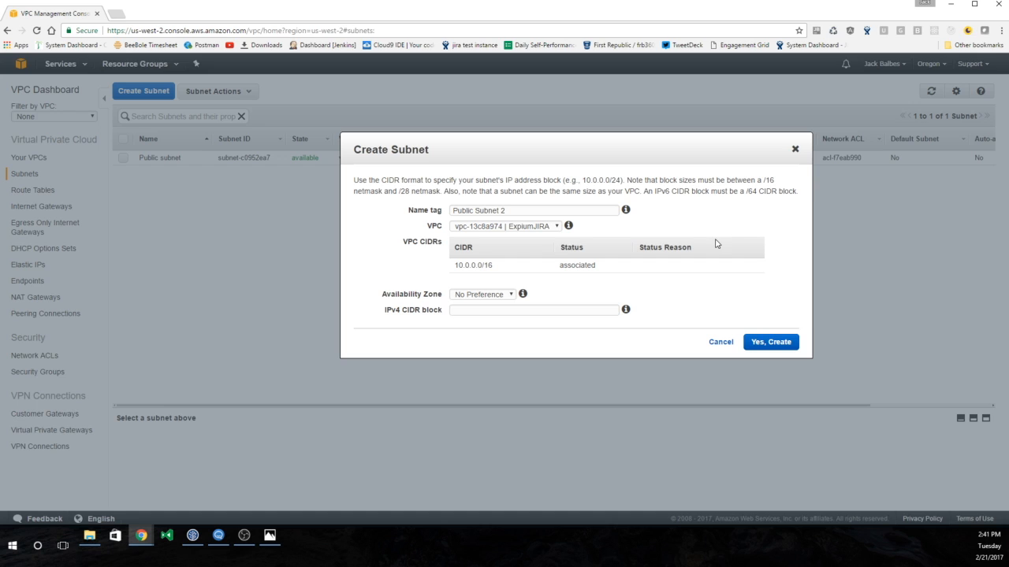
pyautogui.click(541, 230)
pyautogui.click(533, 242)
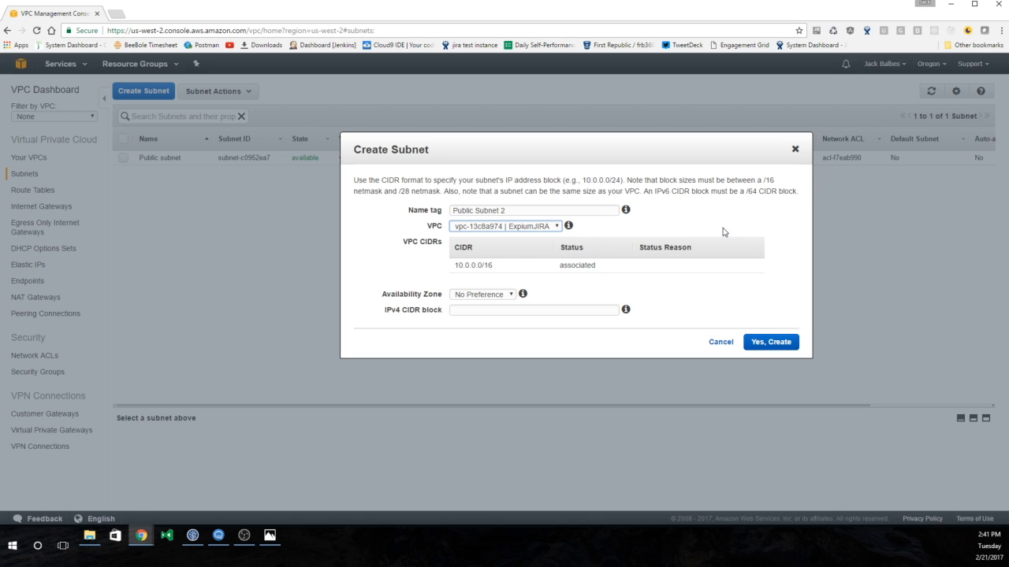
# - Place the subnet in us-west-2b with CIDR 10.0.1.0/24 and create it
pyautogui.click(473, 295)
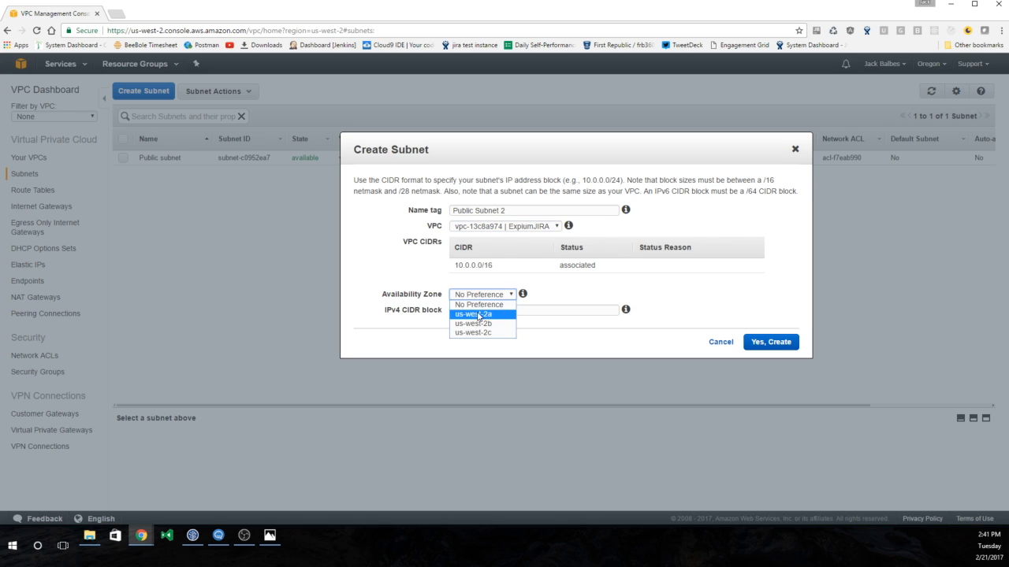
pyautogui.click(480, 324)
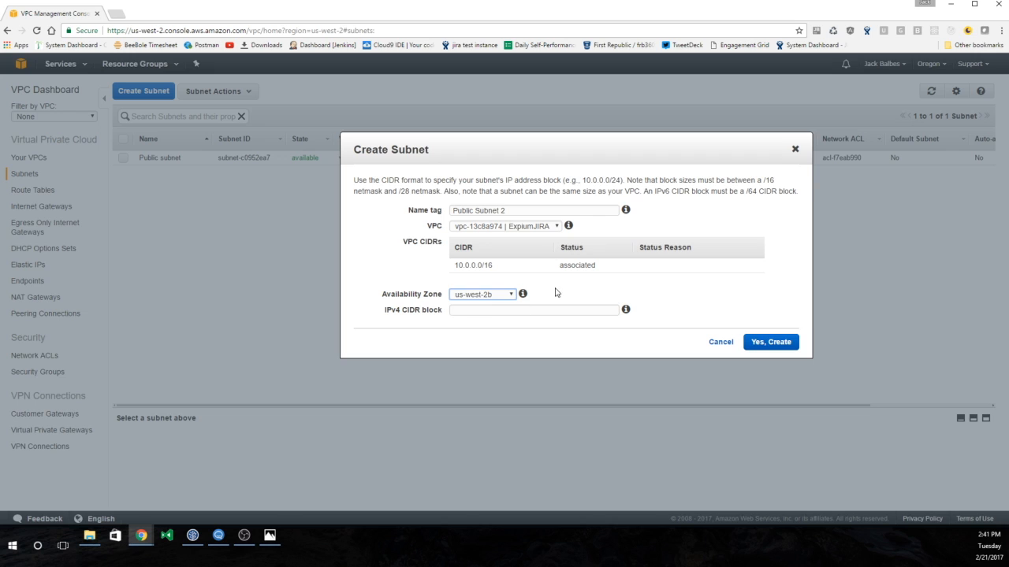
pyautogui.click(508, 297)
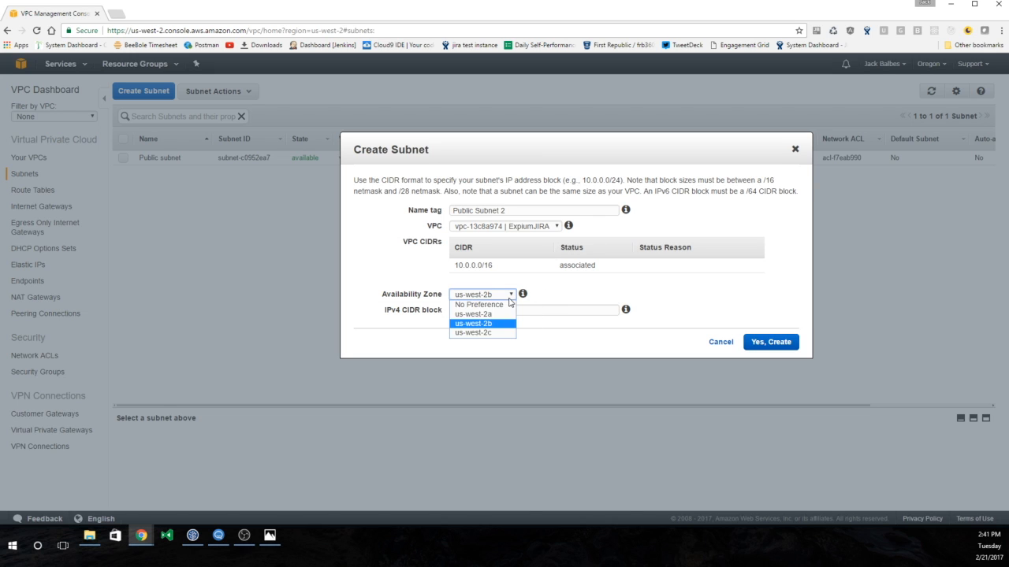
pyautogui.click(495, 324)
pyautogui.click(501, 311)
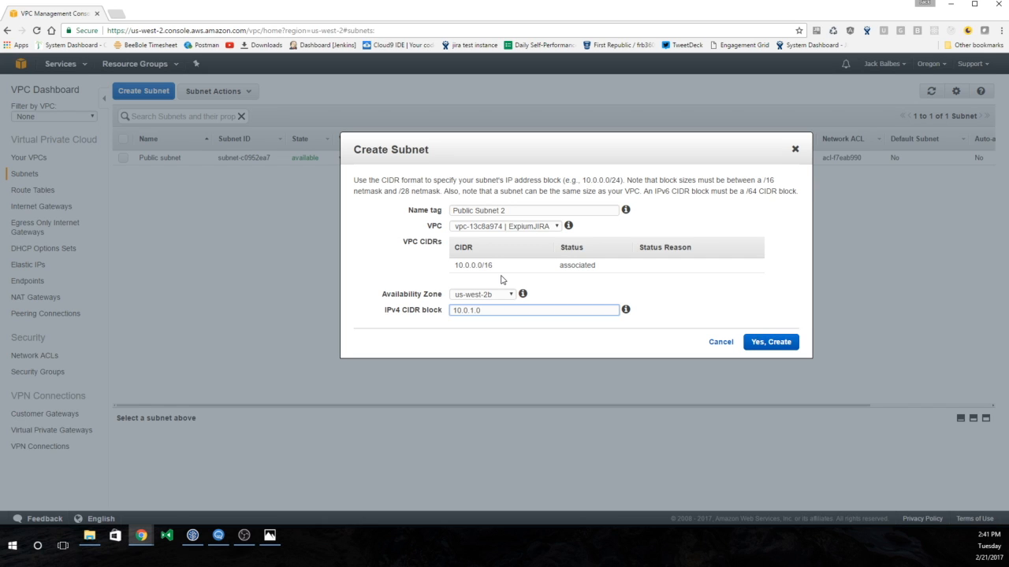
pyautogui.click(577, 292)
pyautogui.click(764, 345)
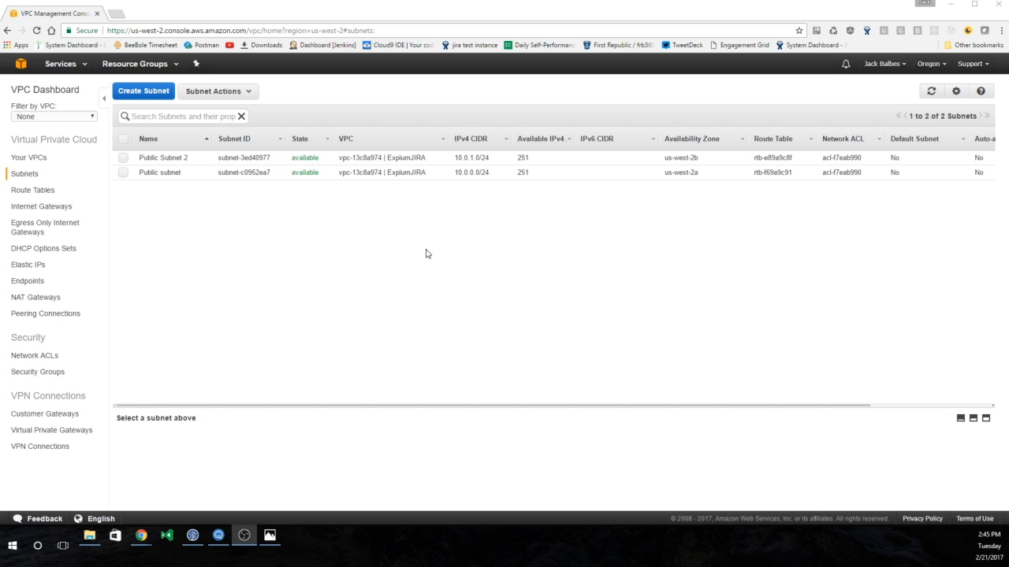
pyautogui.click(61, 67)
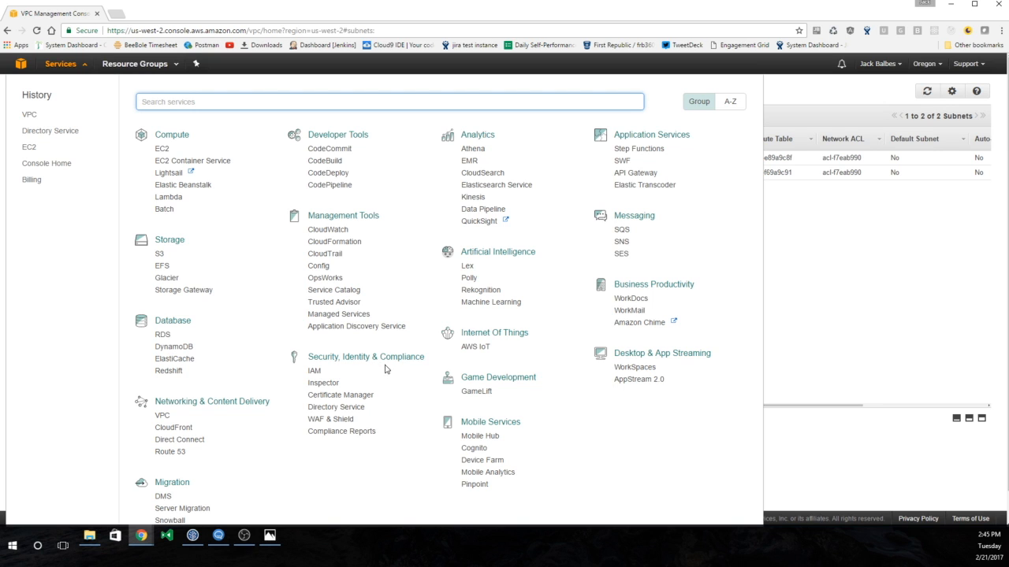
# - Open Directory Service and start setting up a Simple AD directory
pyautogui.click(339, 408)
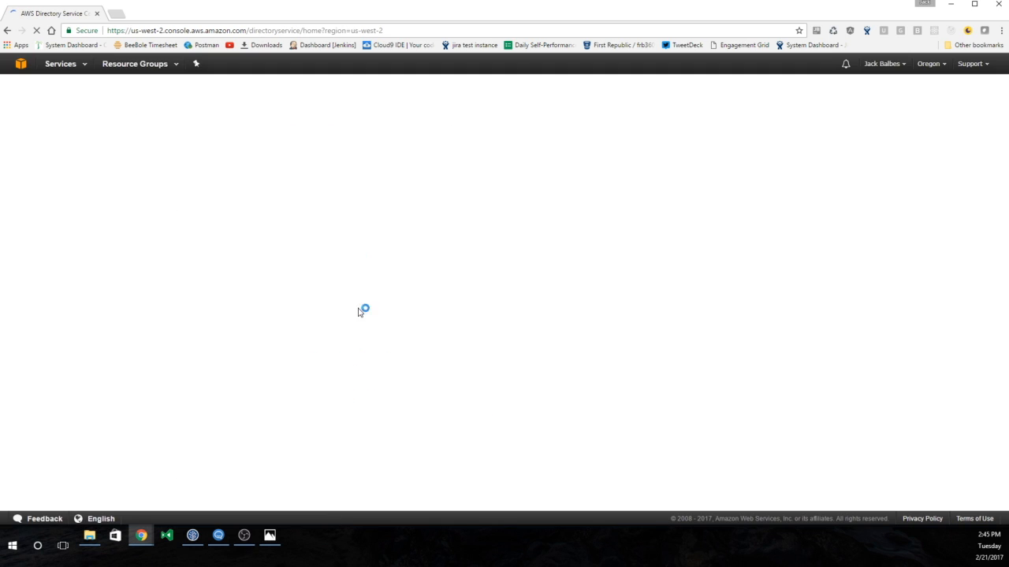
pyautogui.scroll(-3, 330, 193)
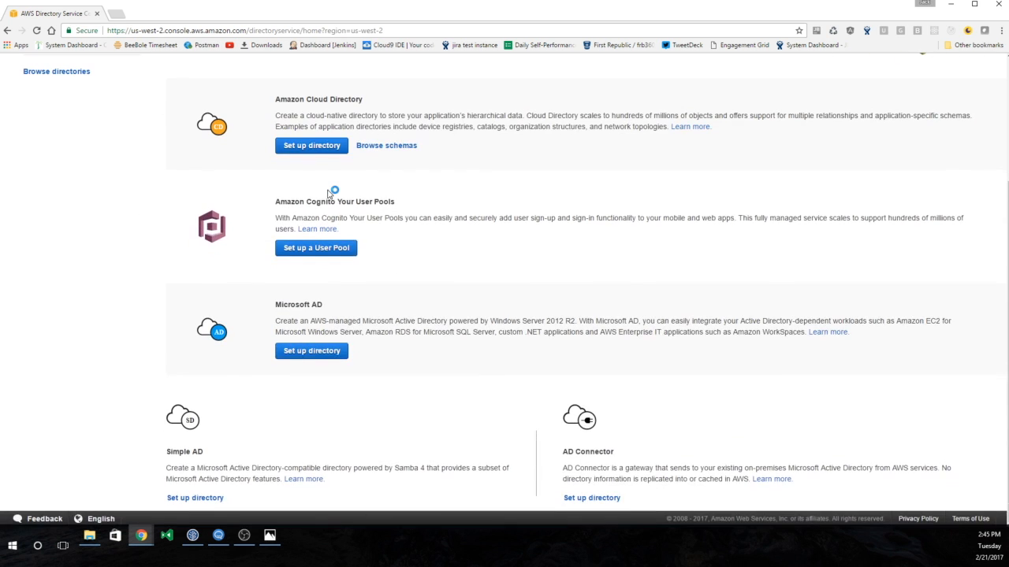
pyautogui.click(207, 499)
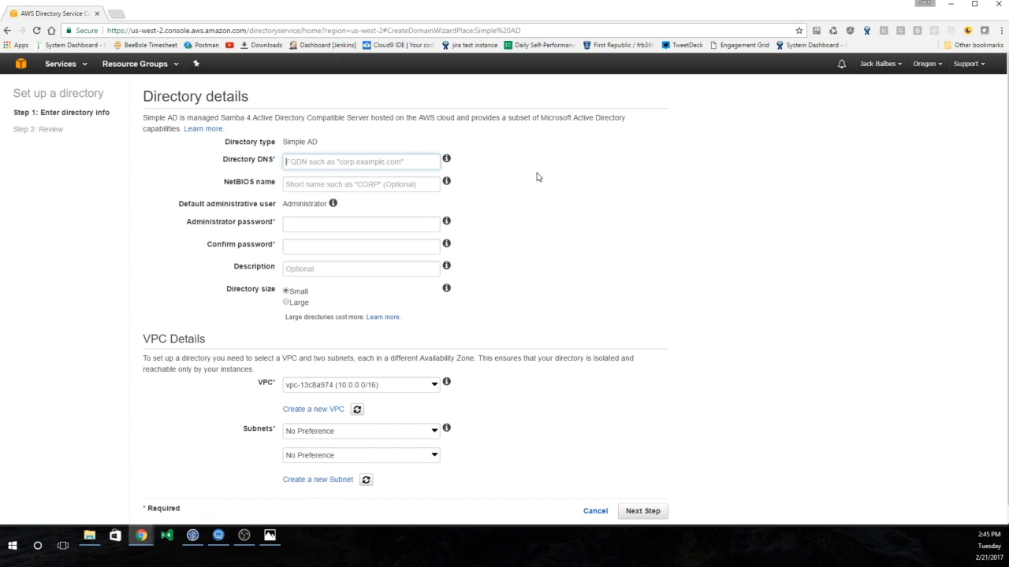
# - Enter directory DNS jira.expium.com, NetBIOS name JIRAAD, and the administrator password fields
pyautogui.write('jira')
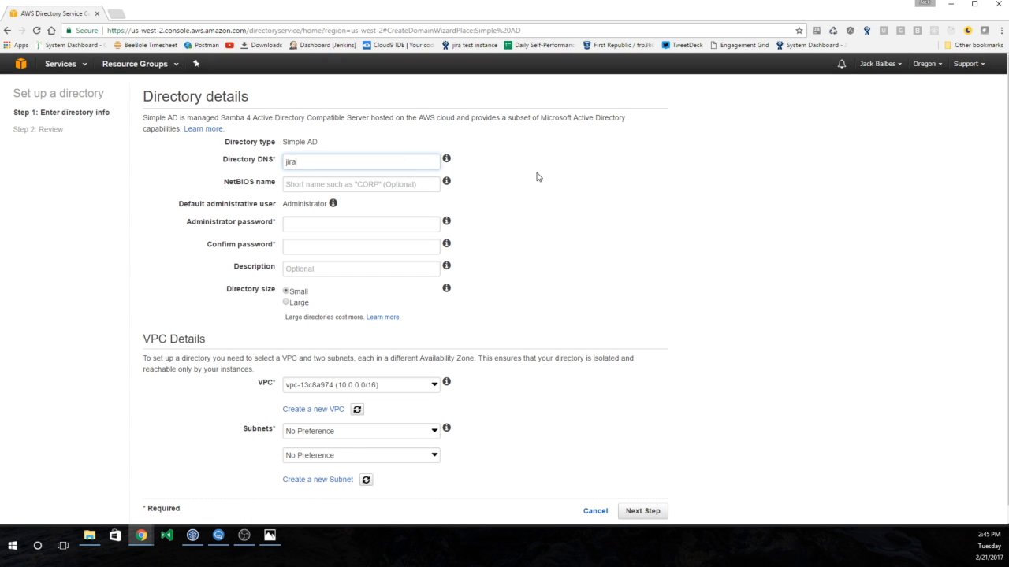
pyautogui.write('.expium.com')
pyautogui.press('Tab')
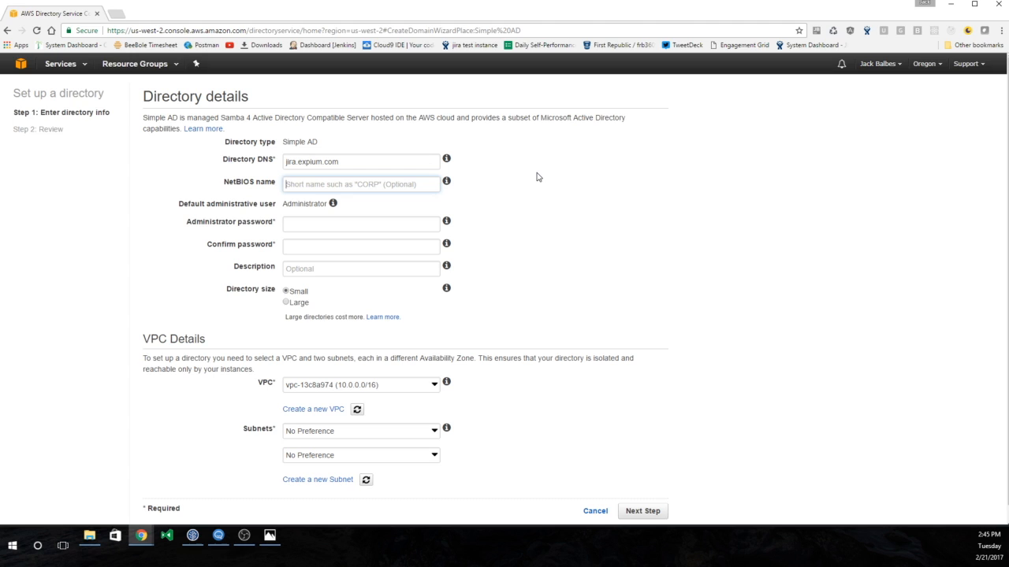
pyautogui.write('JIRAA')
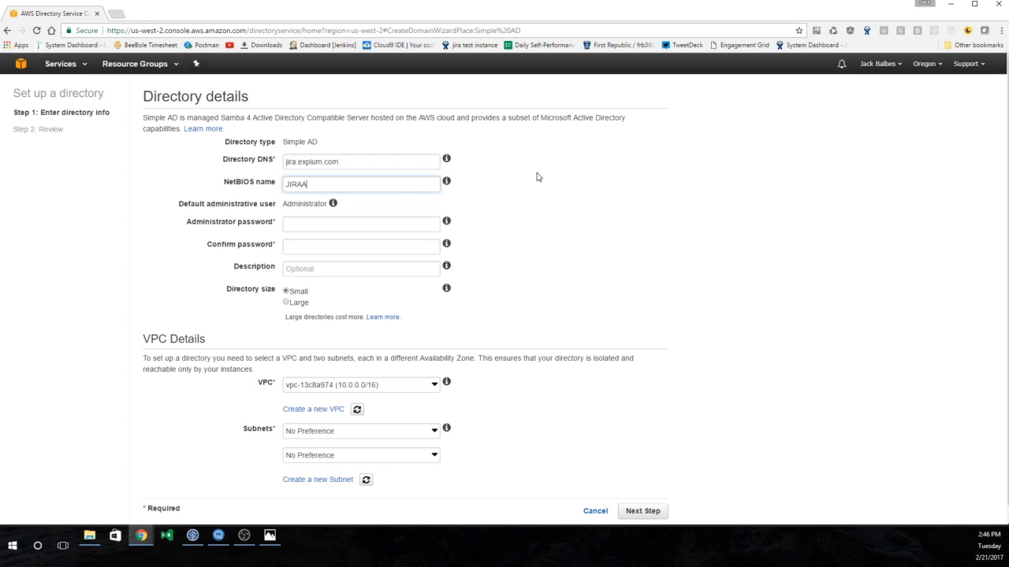
pyautogui.write('D')
pyautogui.press('Tab')
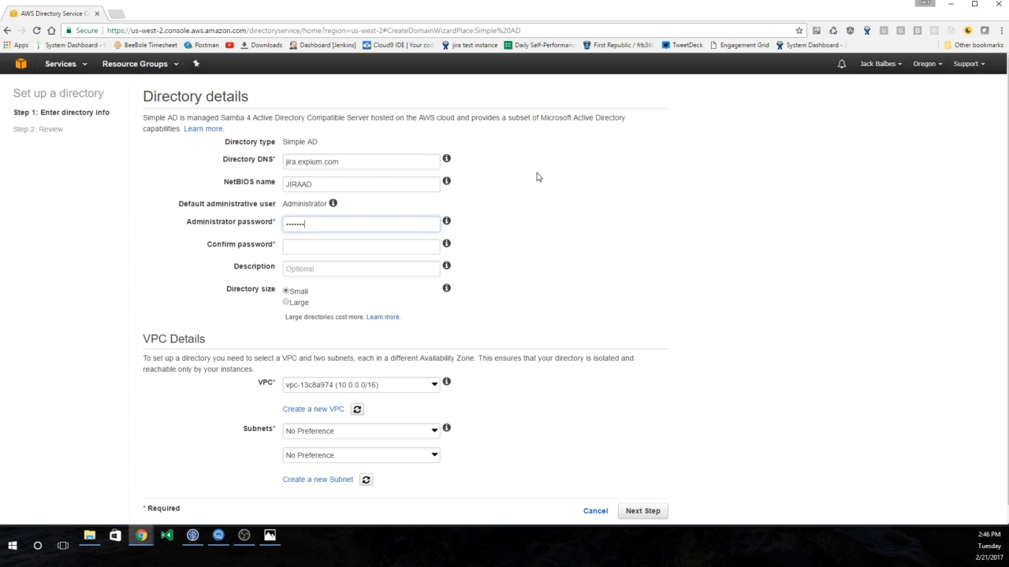
pyautogui.press('Tab')
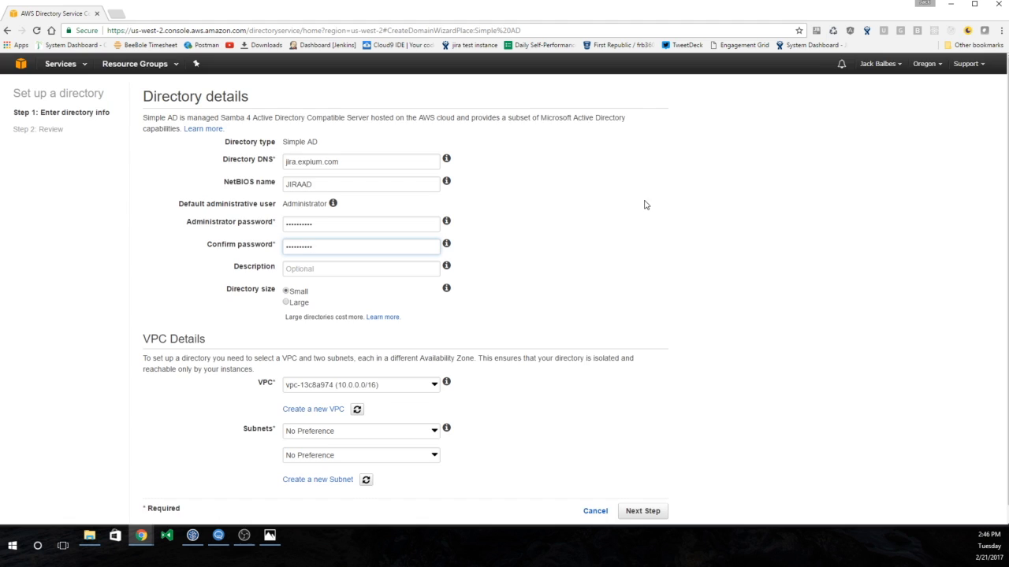
pyautogui.scroll(-1, 642, 204)
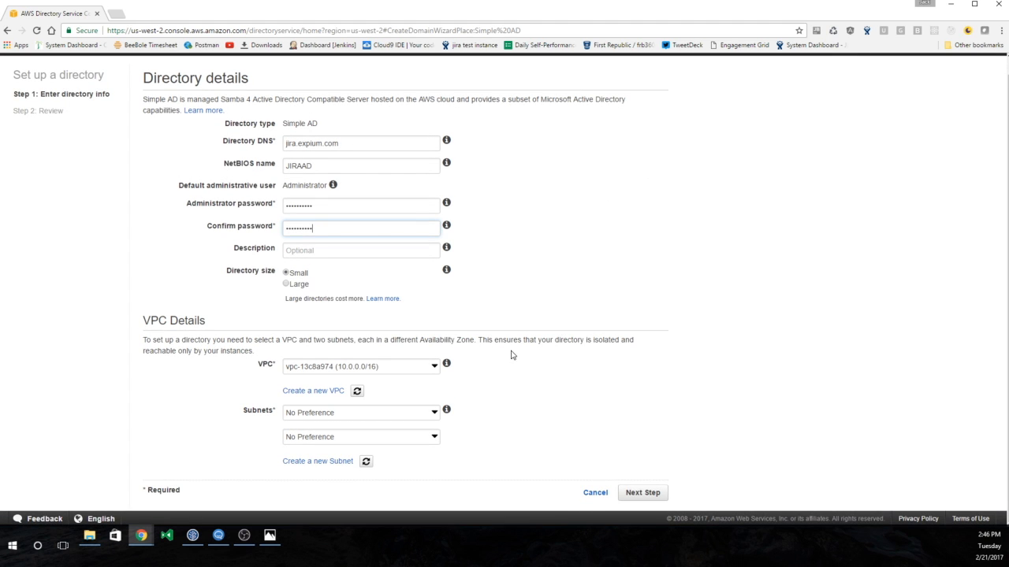
# - Use VPC vpc-13c8a974 with subnets 10.0.1.0/24 and 10.0.0.0/24, review, and create the directory
pyautogui.click(435, 371)
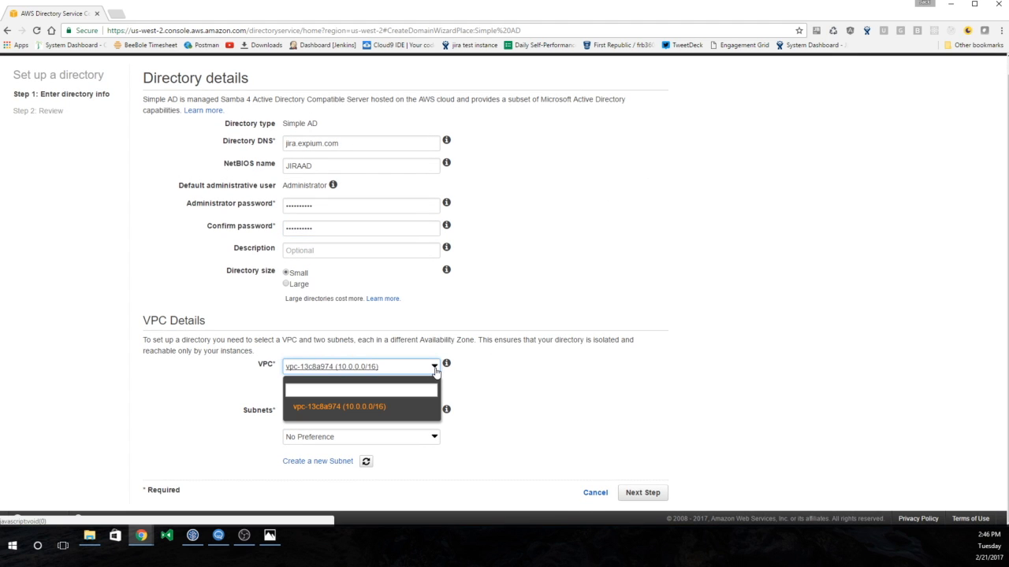
pyautogui.click(375, 408)
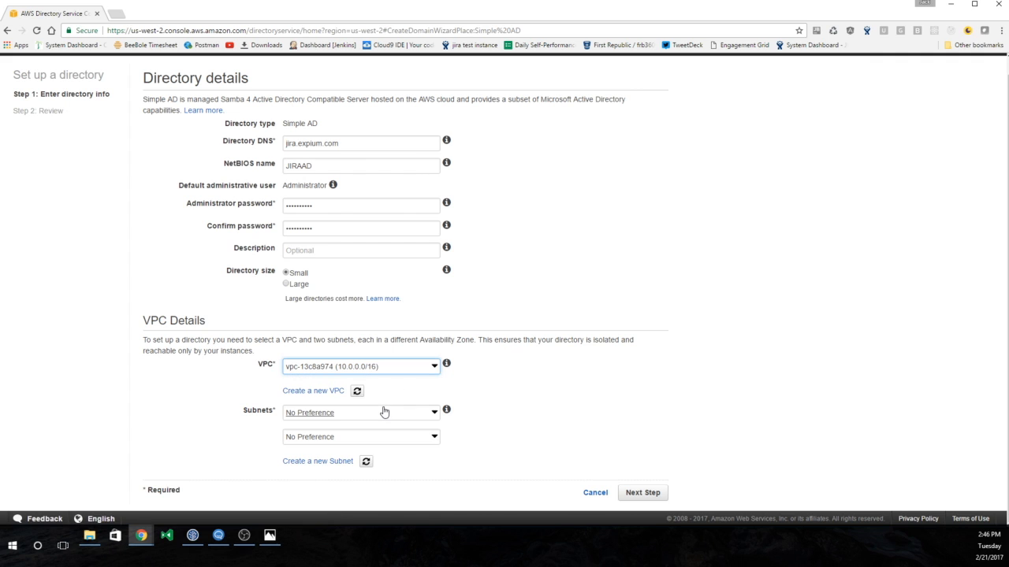
pyautogui.click(383, 412)
pyautogui.click(373, 465)
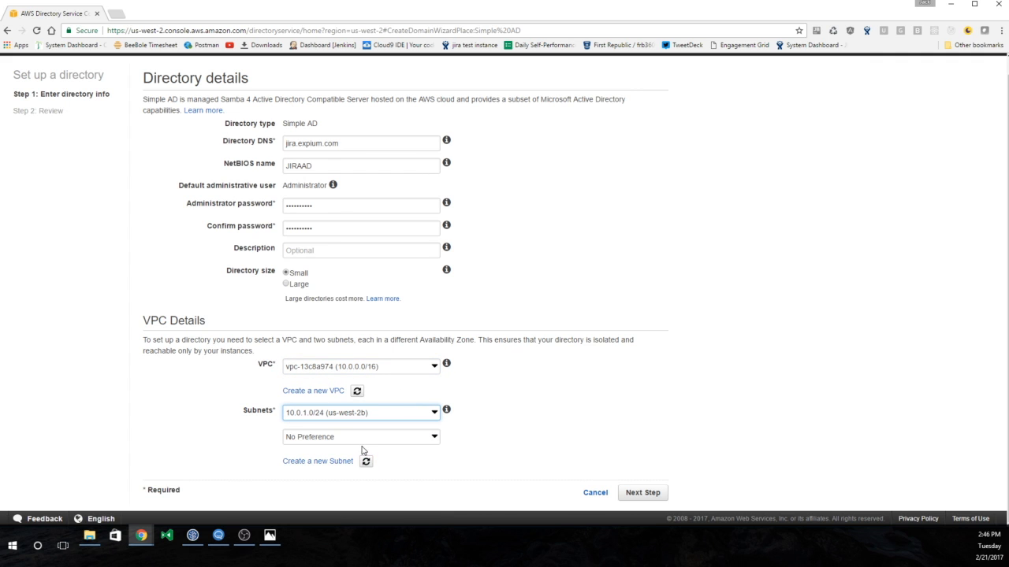
pyautogui.click(362, 438)
pyautogui.click(348, 510)
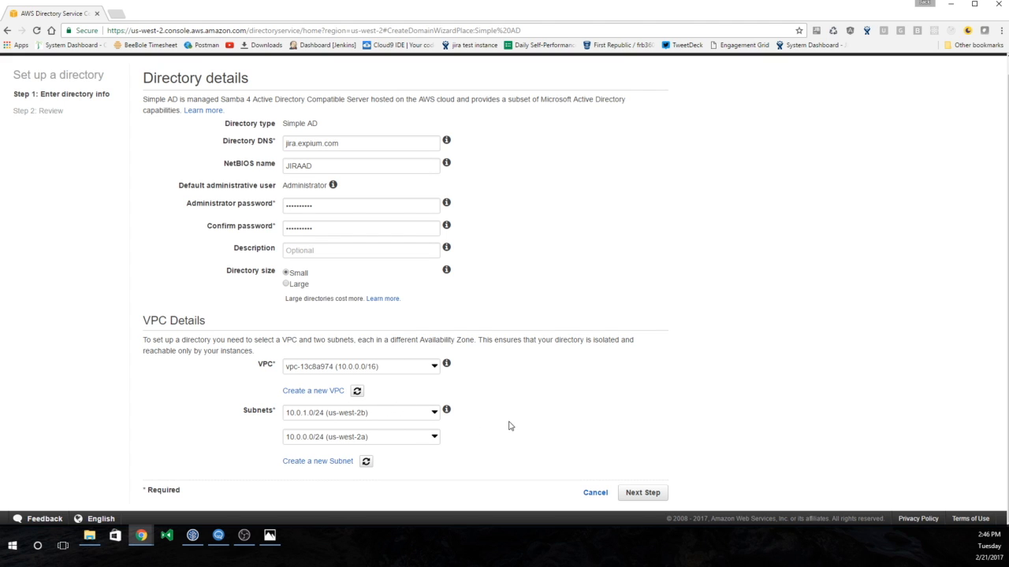
pyautogui.click(655, 493)
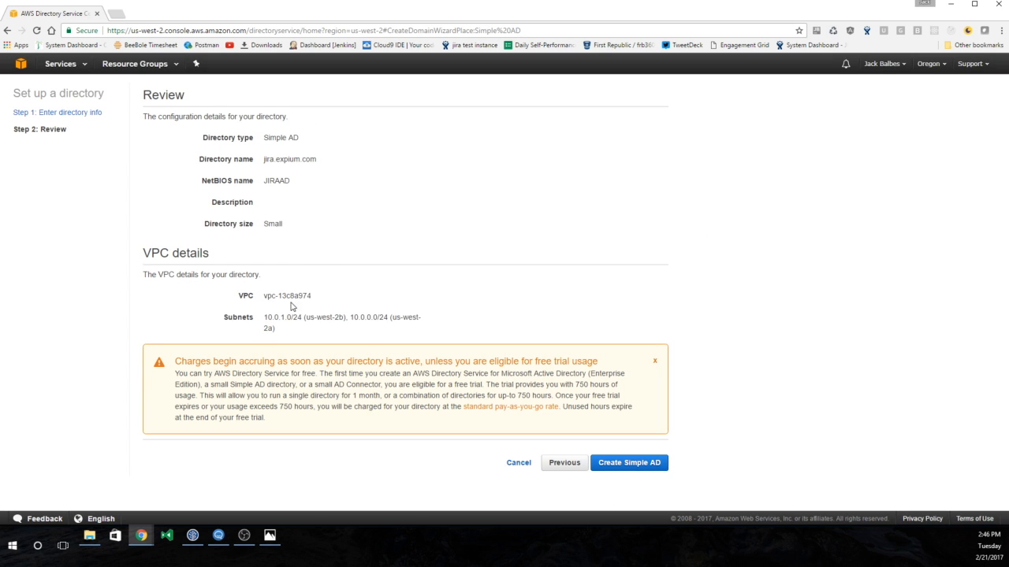
pyautogui.click(651, 465)
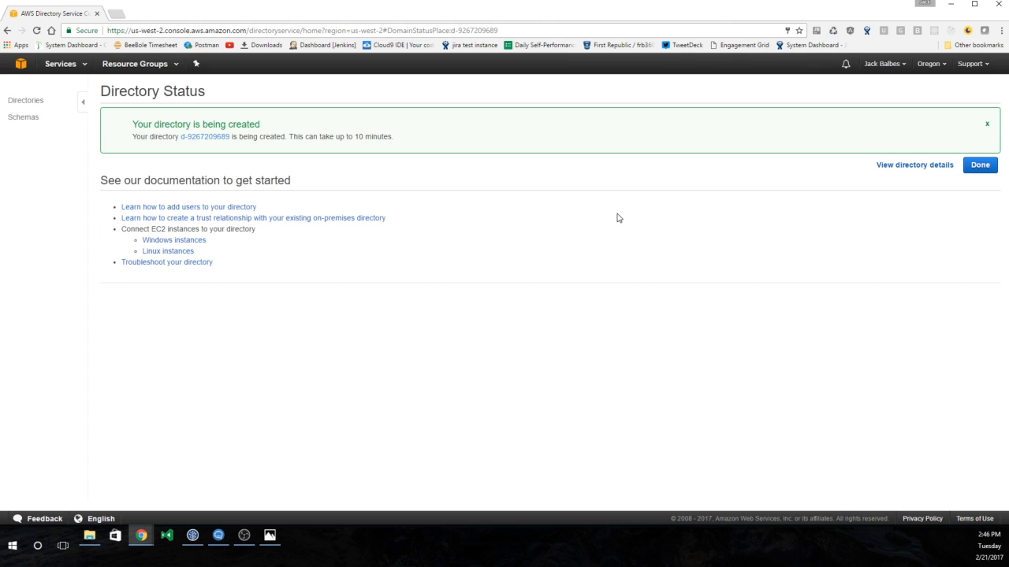
# - View the jira.expium.com directory details, highlight its Creating status, and open the Services list
pyautogui.click(930, 168)
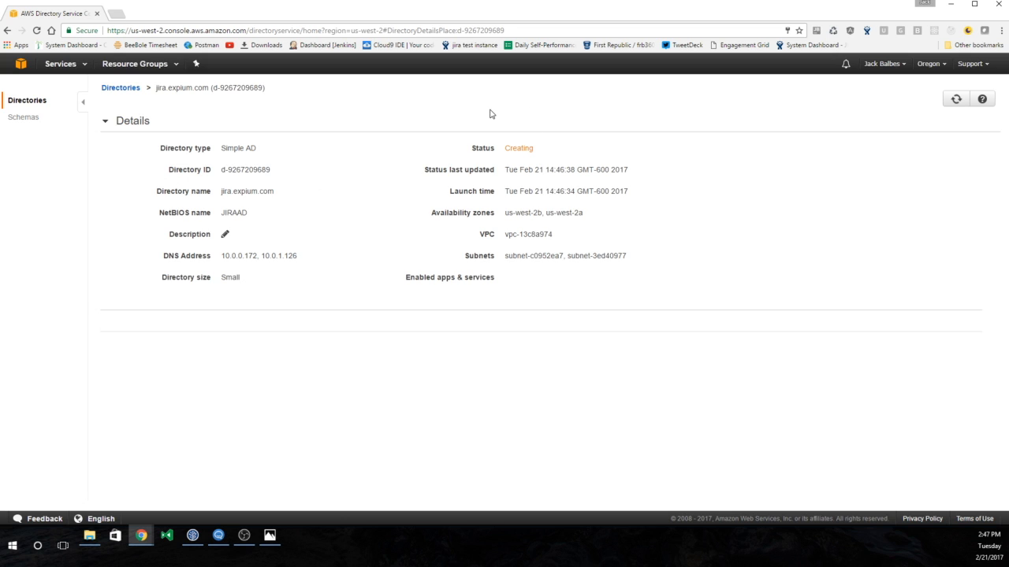
pyautogui.moveTo(505, 147); pyautogui.dragTo(554, 154)
pyautogui.hotkey('alt', 'Tab')
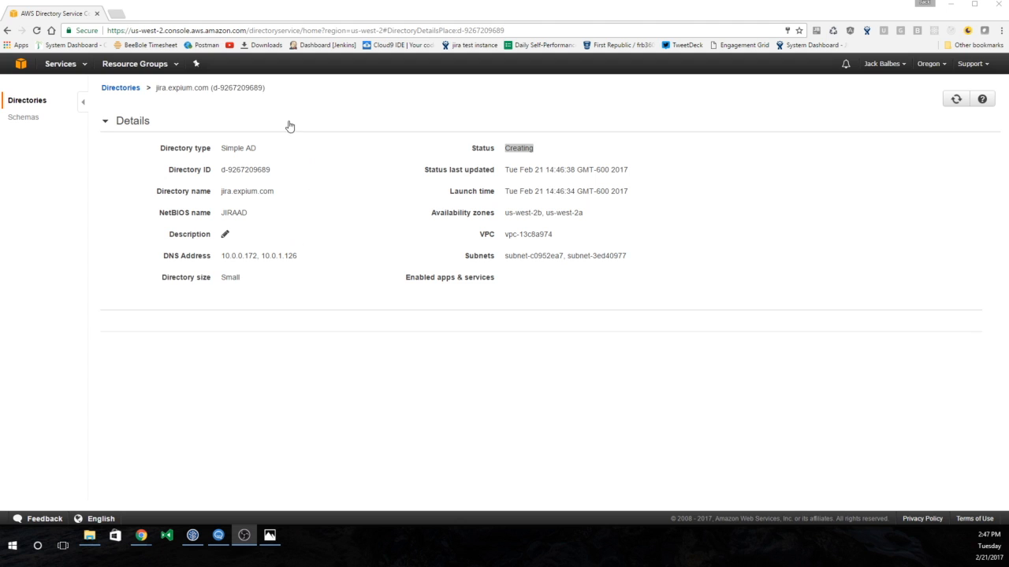
pyautogui.click(81, 68)
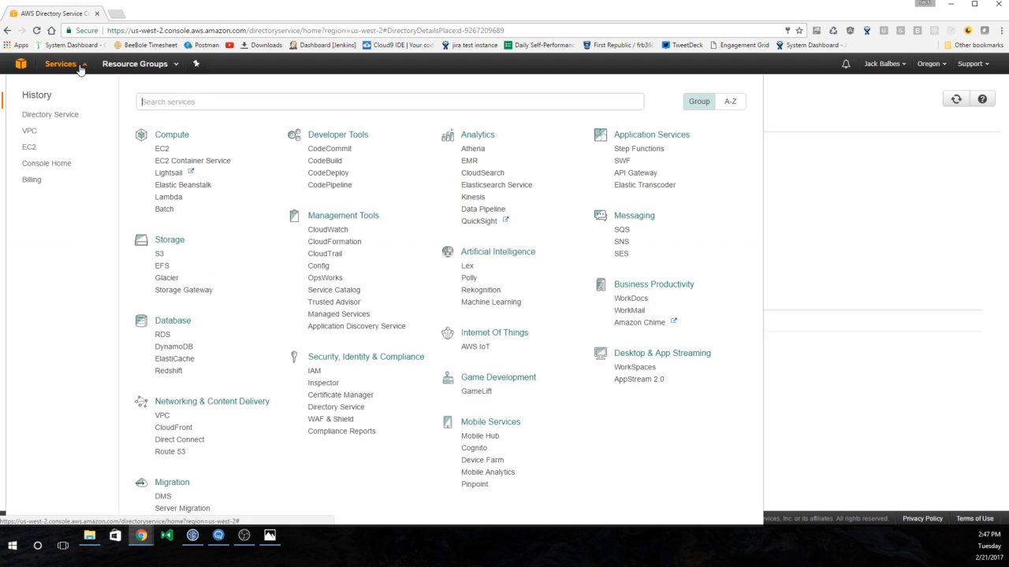
# - Go to EC2 Running Instances and start the Launch Instance wizard
pyautogui.click(161, 149)
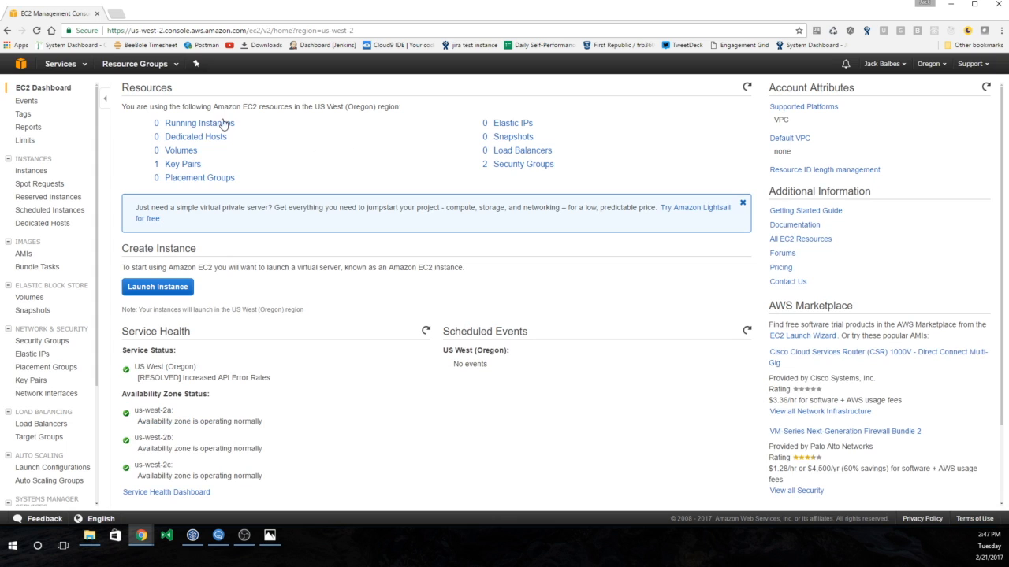
pyautogui.click(178, 126)
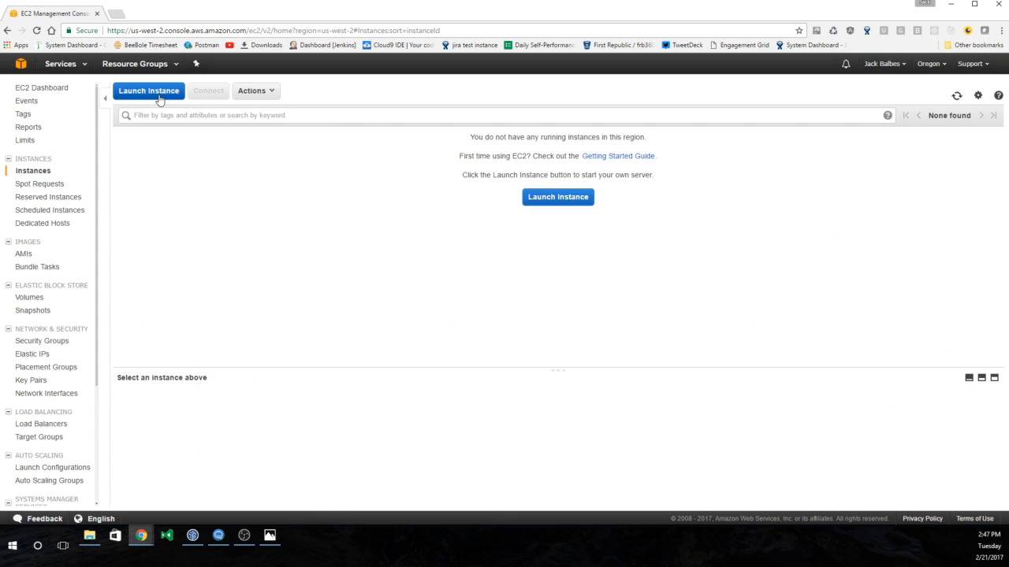
pyautogui.click(159, 100)
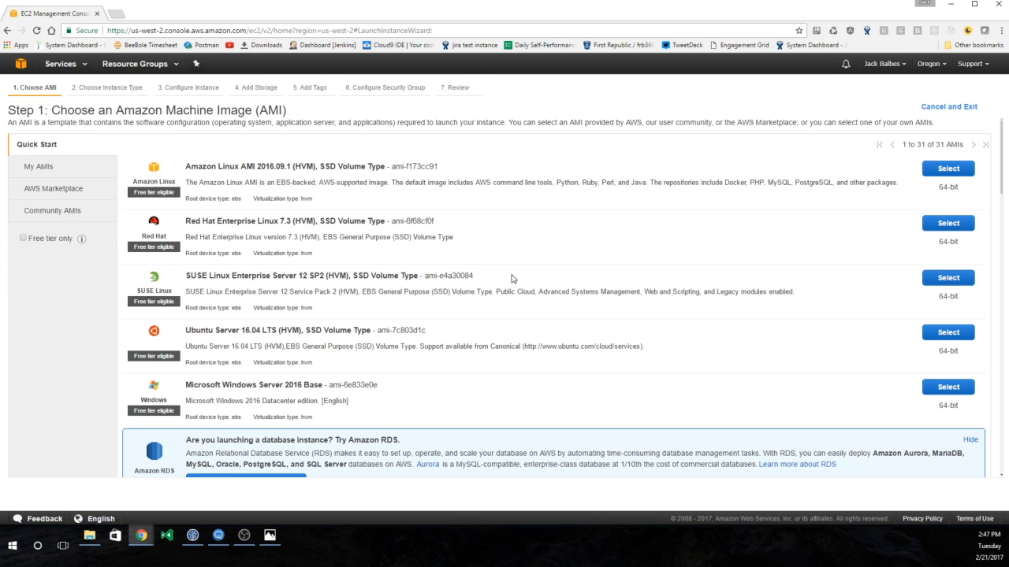
# - Choose the Windows Server 2016 with SQL Server Express AMI on t2.medium and continue
pyautogui.scroll(-3, 512, 277)
pyautogui.scroll(-2, 512, 279)
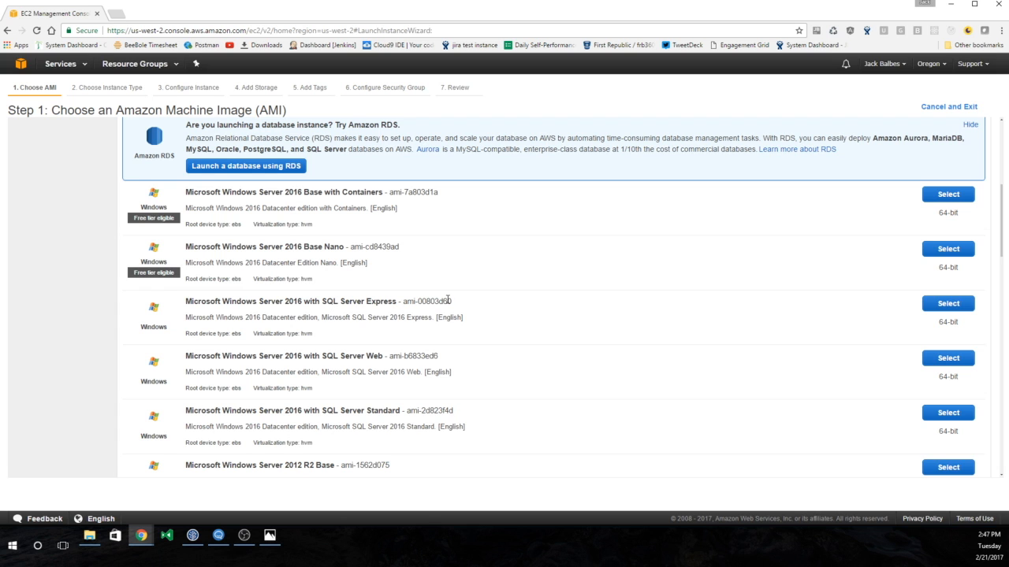
pyautogui.click(932, 304)
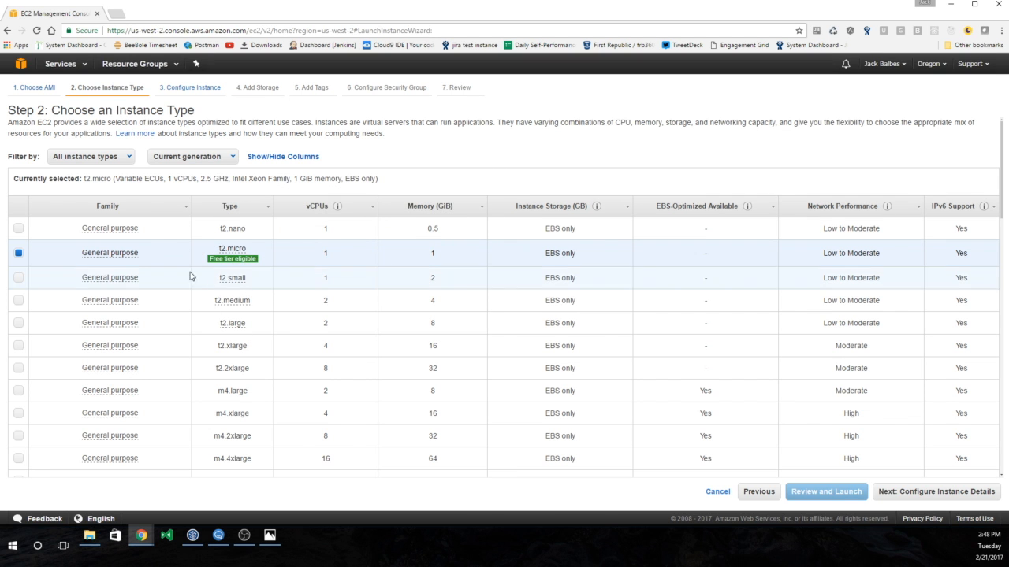
pyautogui.click(21, 300)
pyautogui.scroll(-3, 691, 278)
pyautogui.scroll(-10, 693, 278)
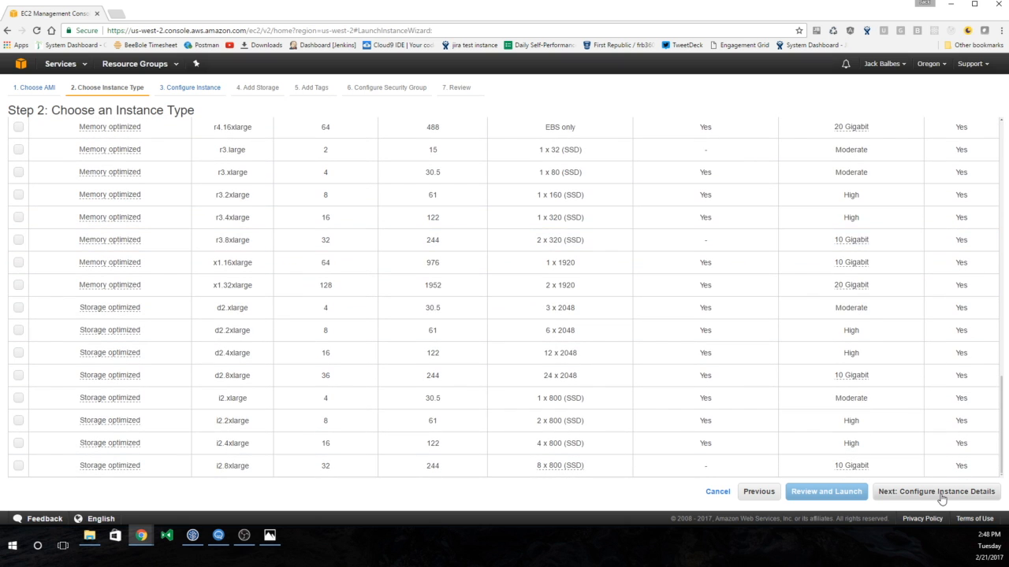
pyautogui.click(942, 493)
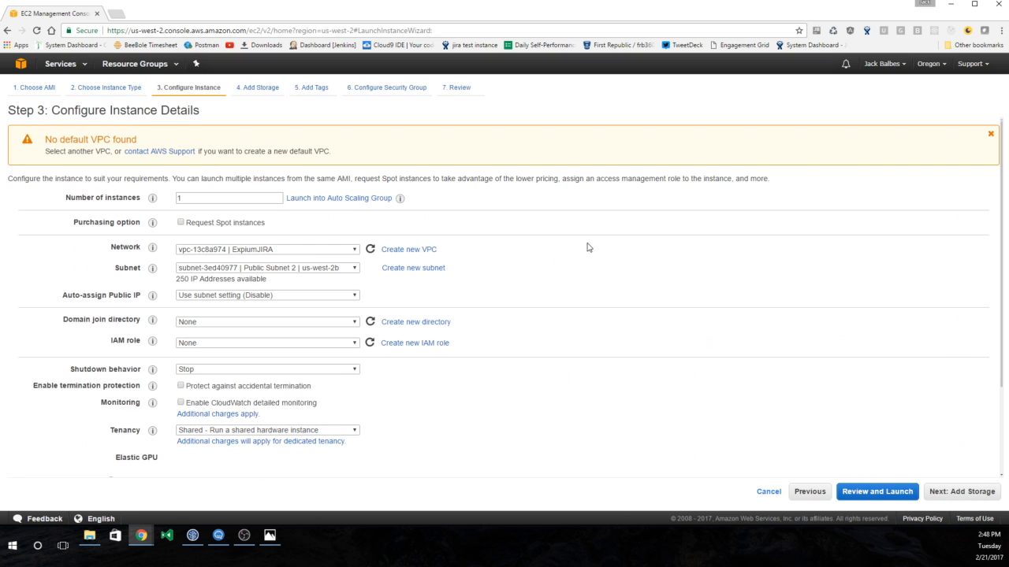
# - Keep the ExpiumJIRA network, use the us-west-2a public subnet, and enable auto-assign public IP
pyautogui.click(300, 250)
pyautogui.click(299, 249)
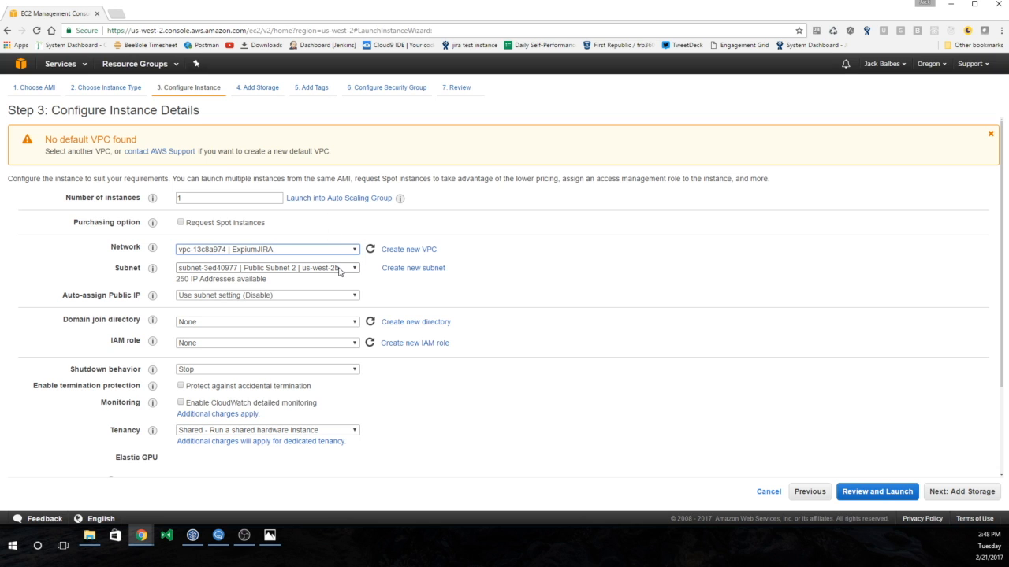
pyautogui.click(340, 271)
pyautogui.click(334, 287)
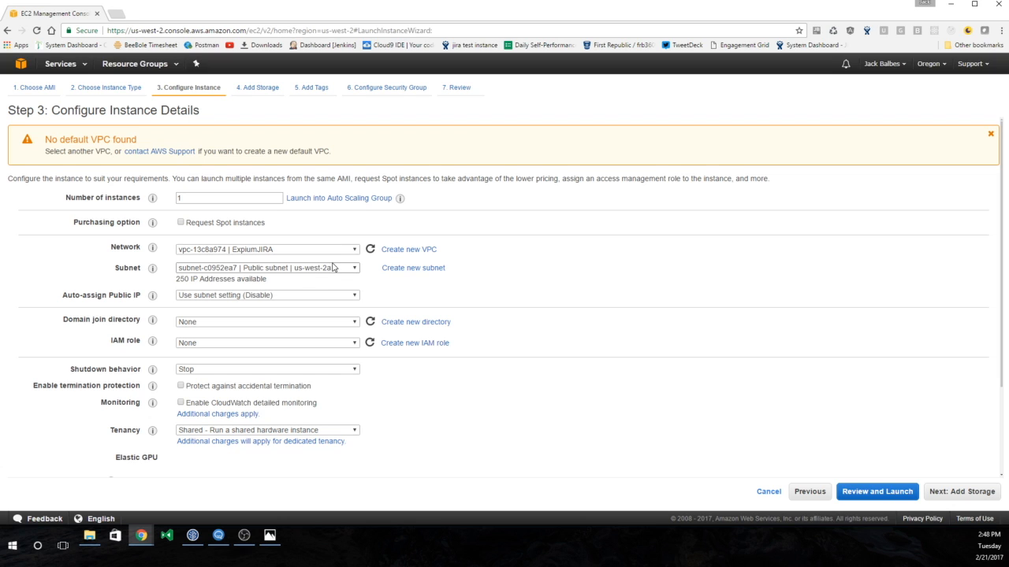
pyautogui.click(300, 296)
pyautogui.click(266, 315)
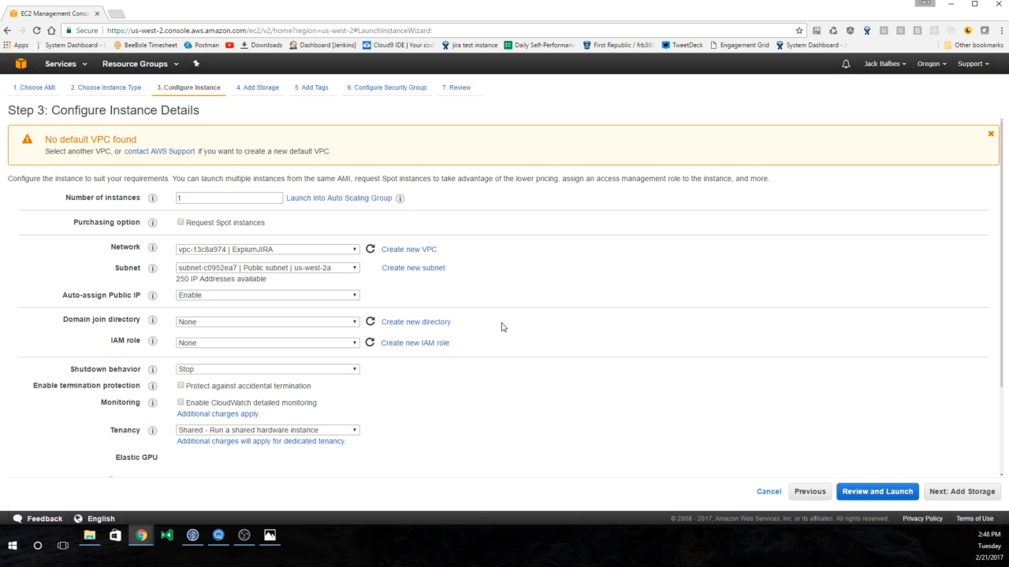
# - Refresh the directory list until jira.expium.com appears and set it as the domain join directory
pyautogui.click(197, 324)
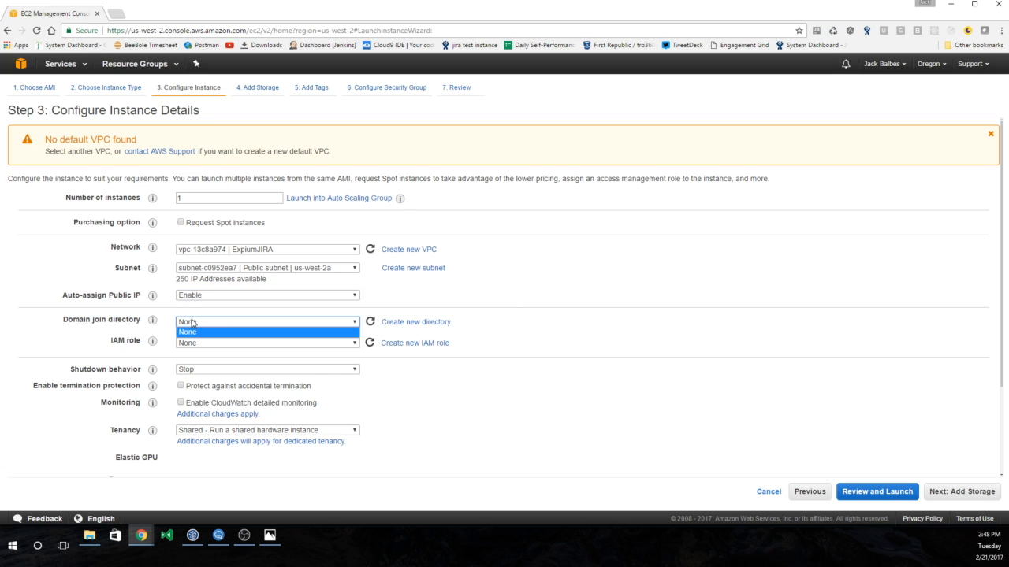
pyautogui.click(540, 298)
pyautogui.click(368, 321)
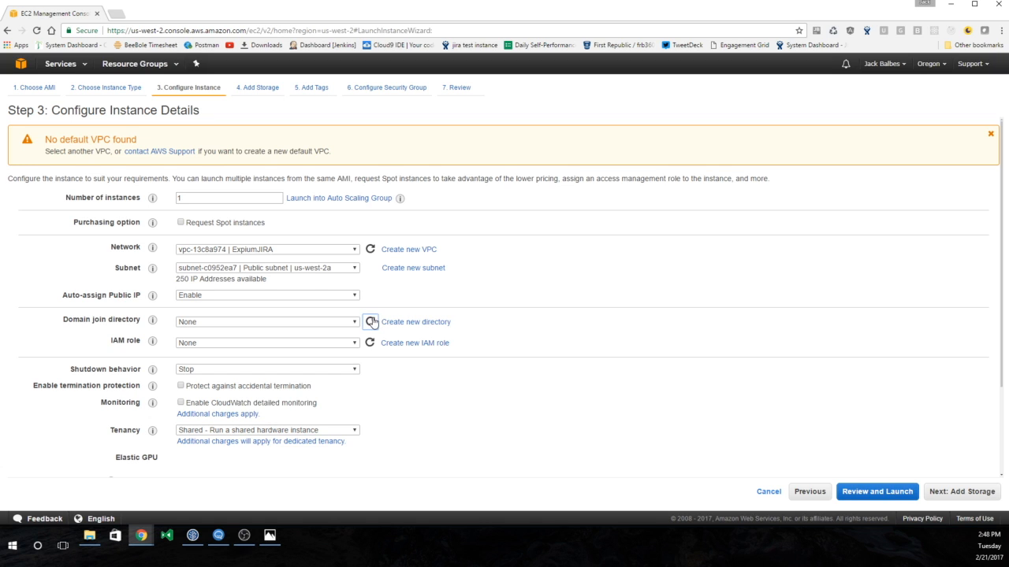
pyautogui.click(339, 323)
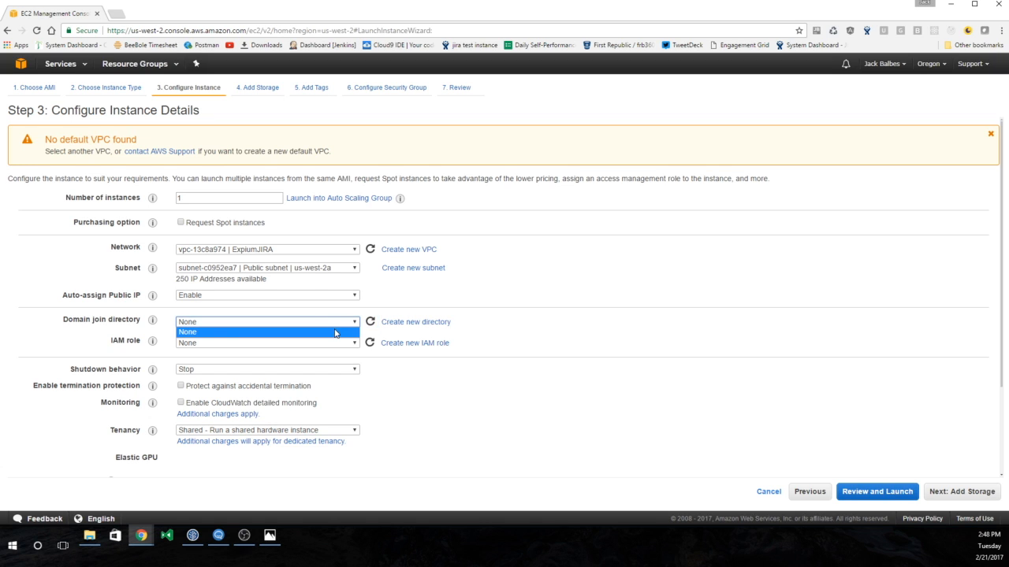
pyautogui.doubleClick(386, 302)
pyautogui.click(387, 305)
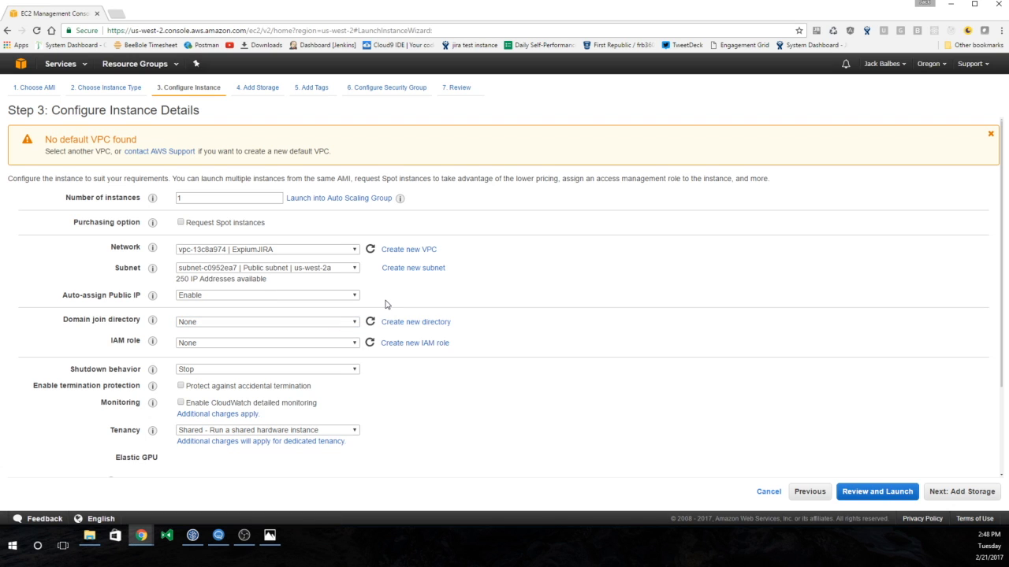
pyautogui.click(351, 325)
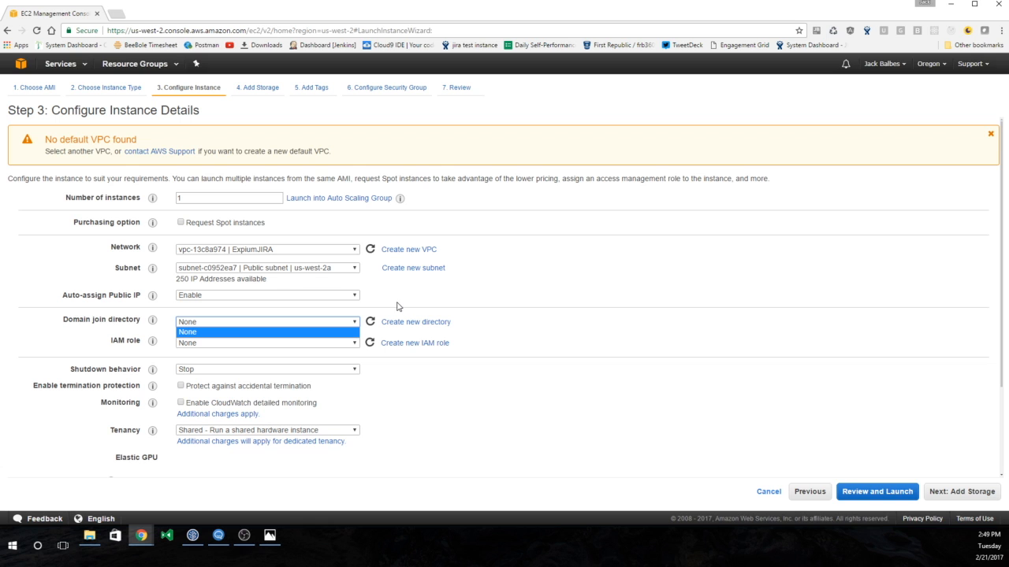
pyautogui.click(651, 314)
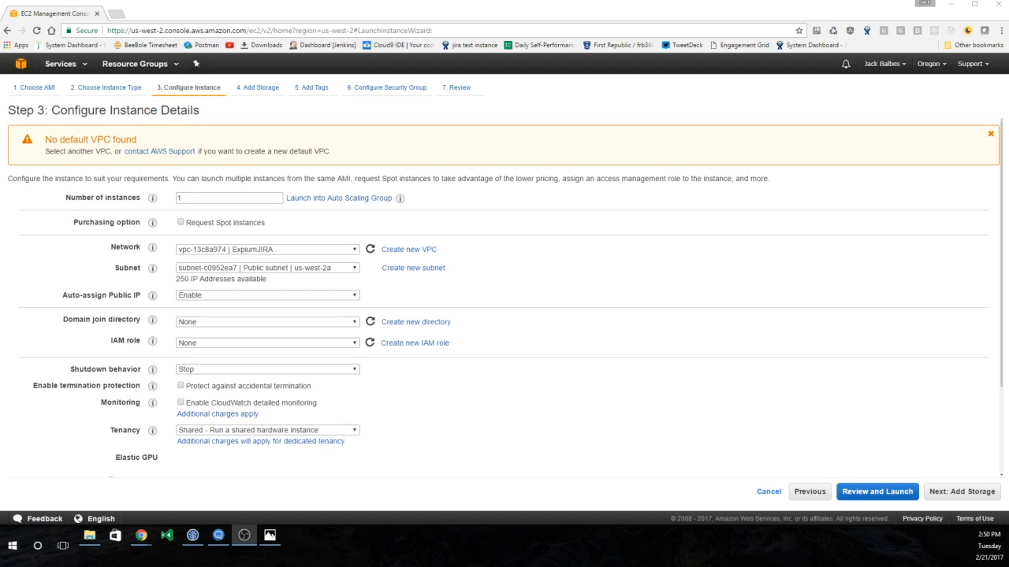
pyautogui.click(352, 324)
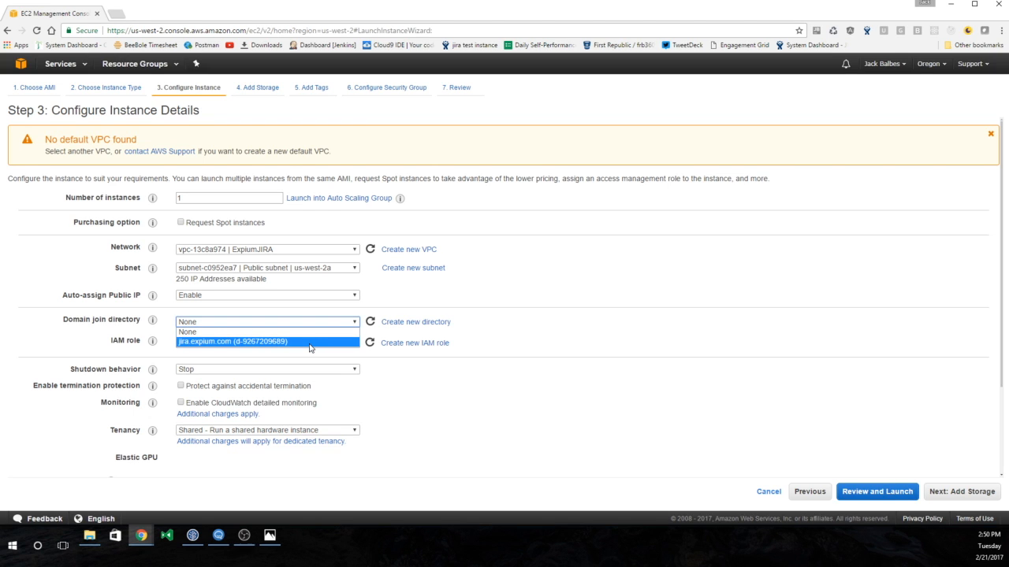
pyautogui.click(310, 345)
# - Assign the sql IAM role and continue to the Add Storage step
pyautogui.click(260, 344)
pyautogui.click(217, 364)
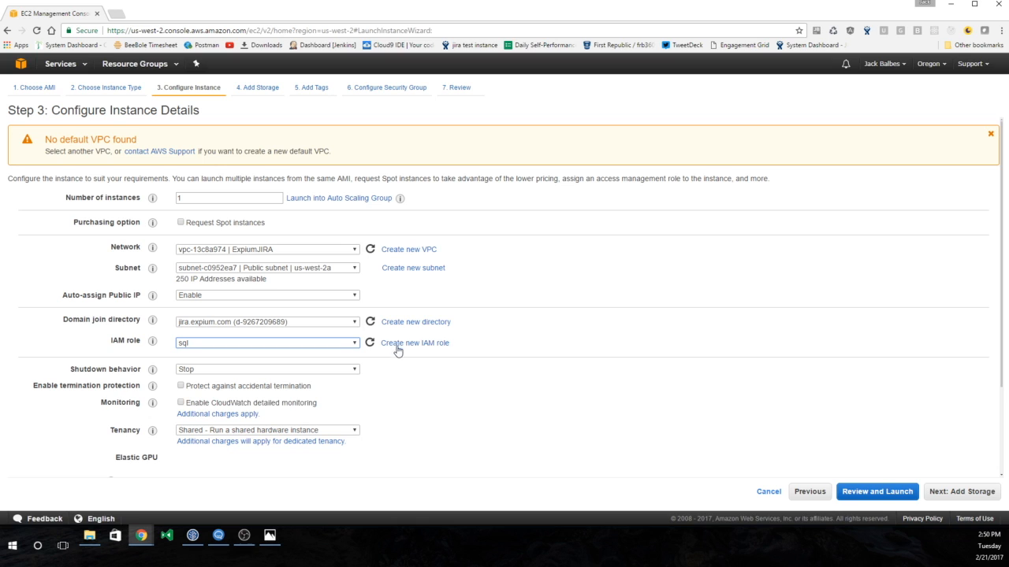
pyautogui.click(339, 345)
pyautogui.click(260, 364)
pyautogui.click(486, 359)
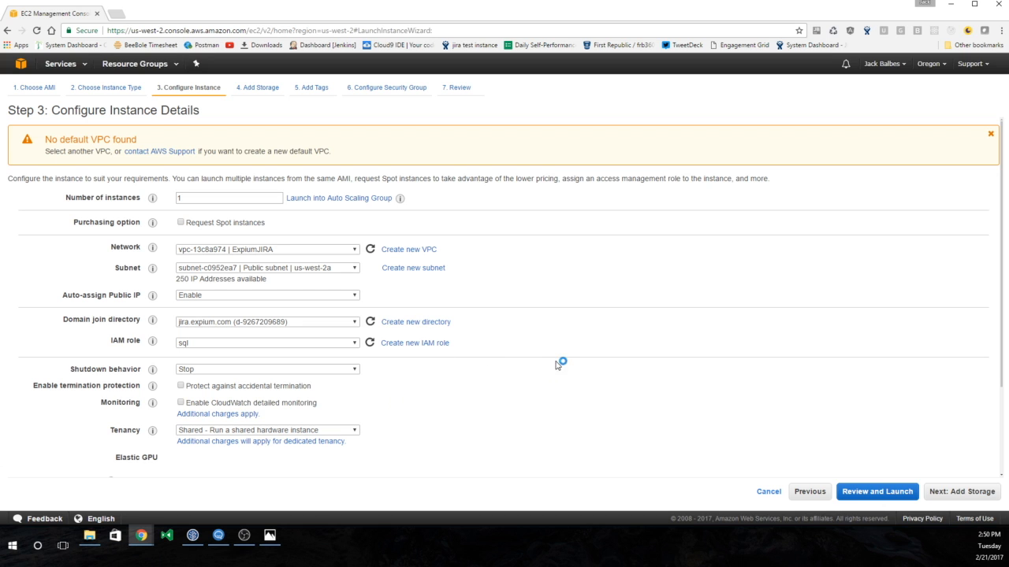
pyautogui.scroll(-3, 564, 356)
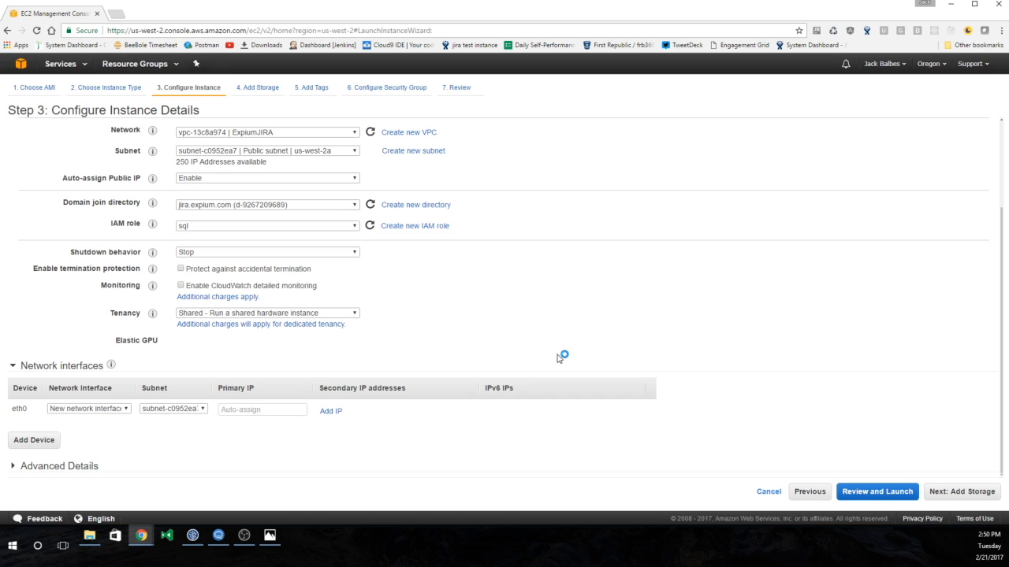
pyautogui.click(944, 494)
pyautogui.doubleClick(239, 203)
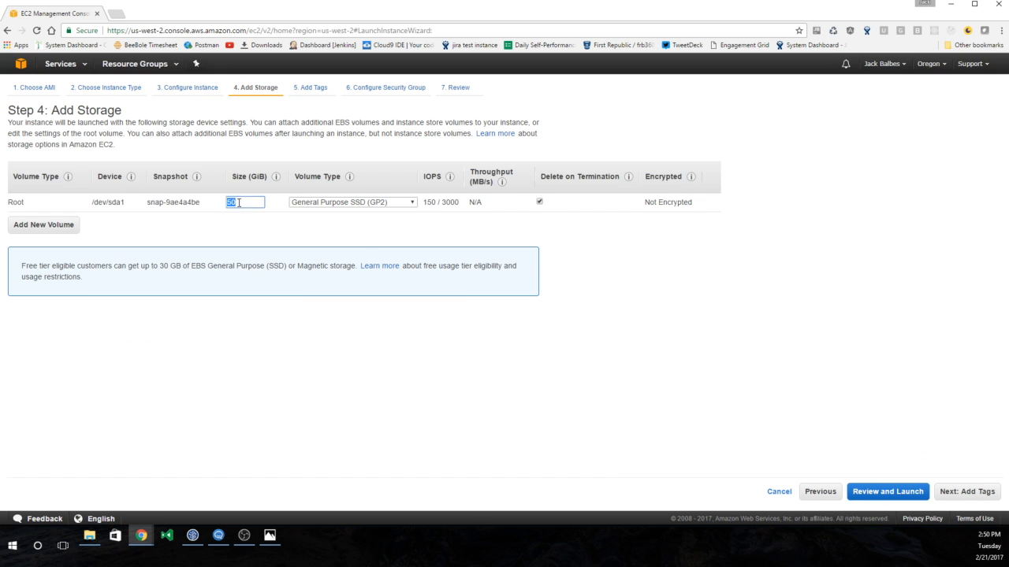
# - Keep the 50 GiB root volume and tag the instance Name ExpiumJIRASQL
pyautogui.click(442, 232)
pyautogui.click(968, 492)
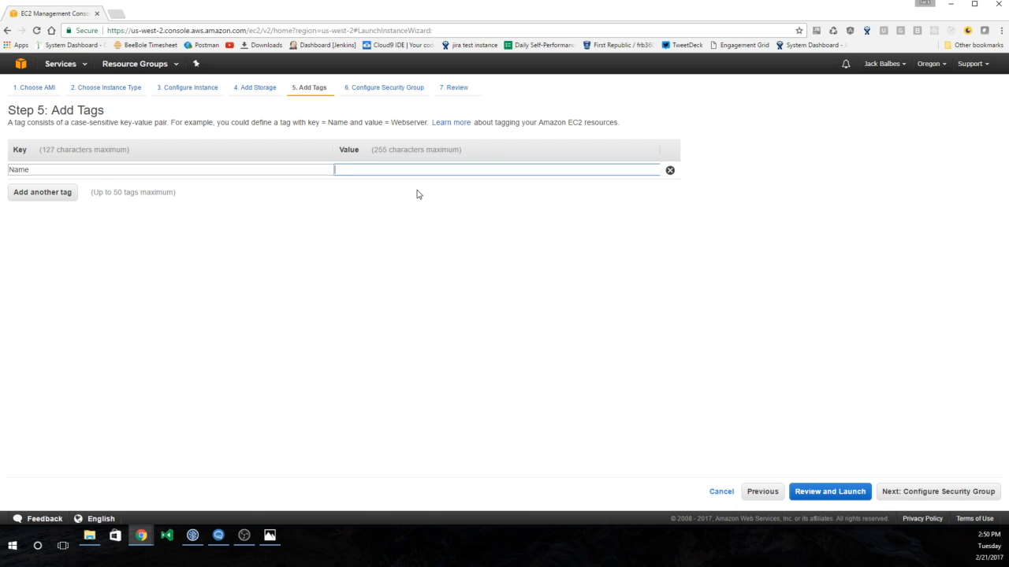
pyautogui.write('ExpiumJIRA')
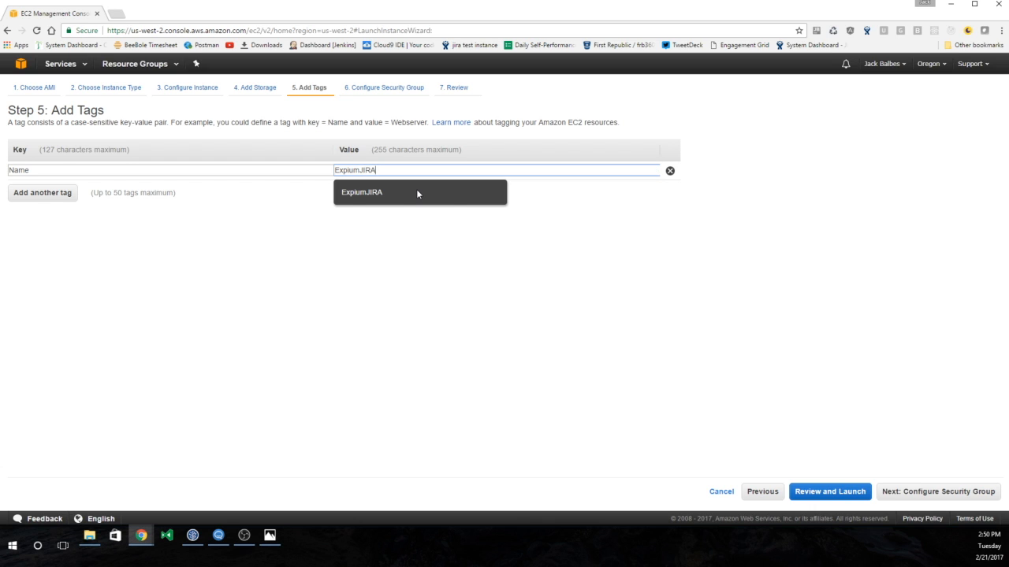
pyautogui.write('SEL')
pyautogui.press('BackSpace')
pyautogui.press('BackSpace')
pyautogui.write('QL')
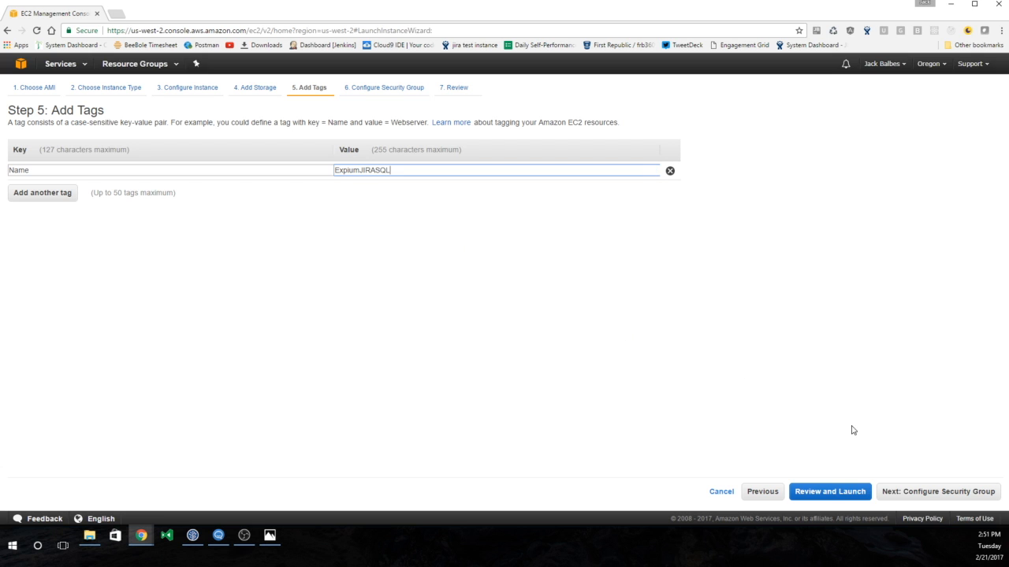
pyautogui.click(906, 491)
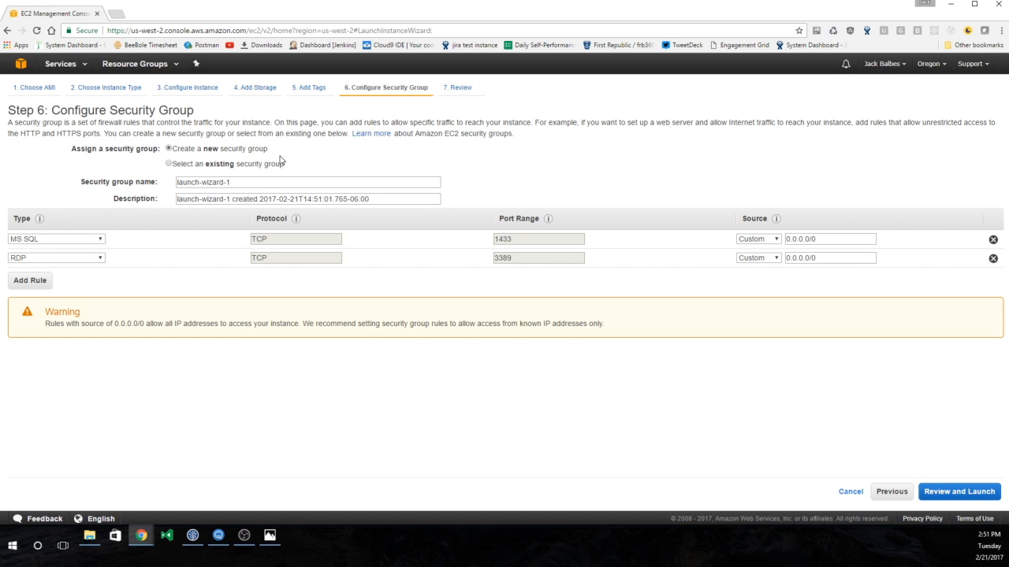
# - Go to the launch review, dismiss the free-tier warning, and bring up the key pair dialog
pyautogui.click(951, 492)
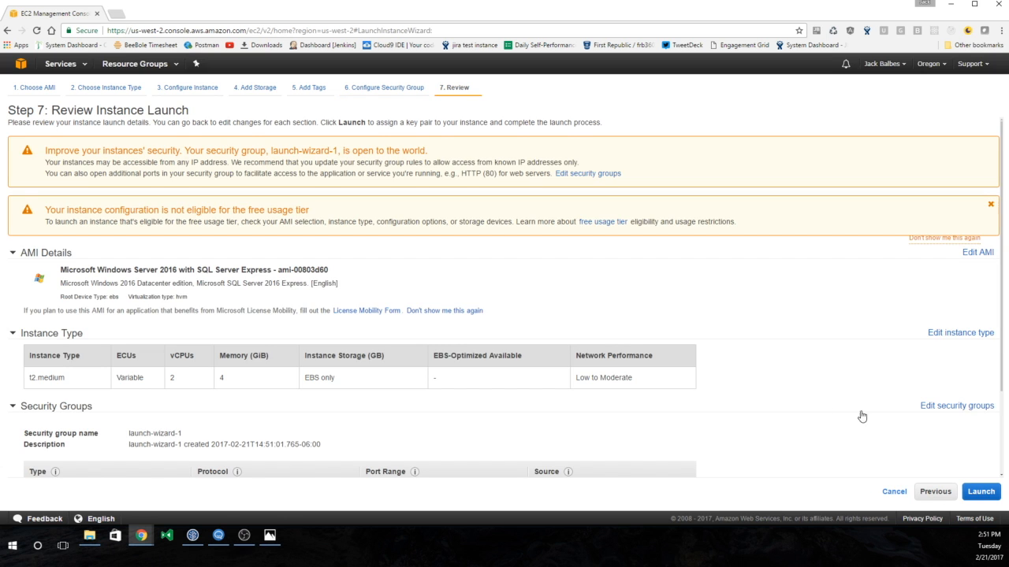
pyautogui.scroll(-2, 723, 365)
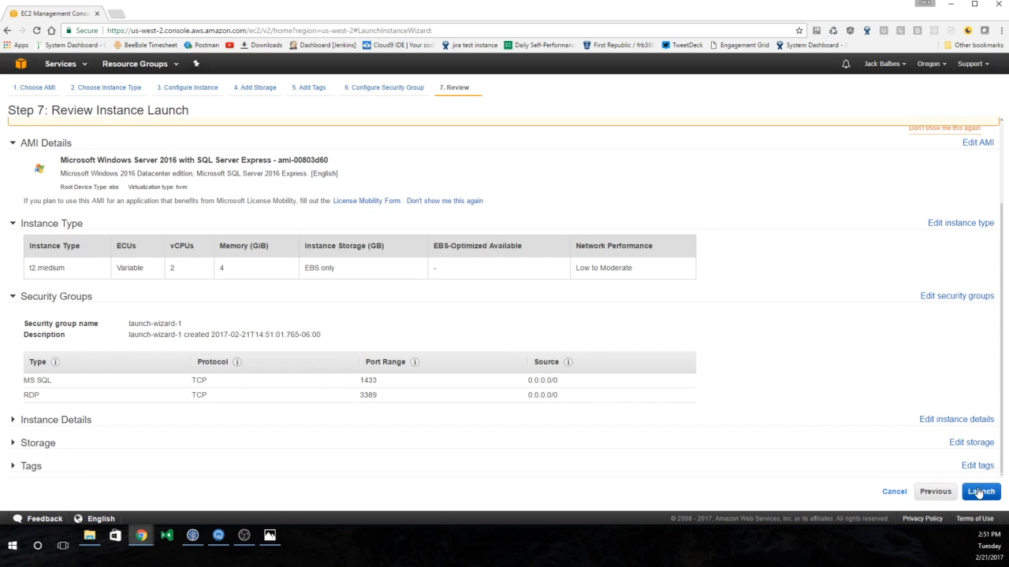
pyautogui.scroll(2, 747, 356)
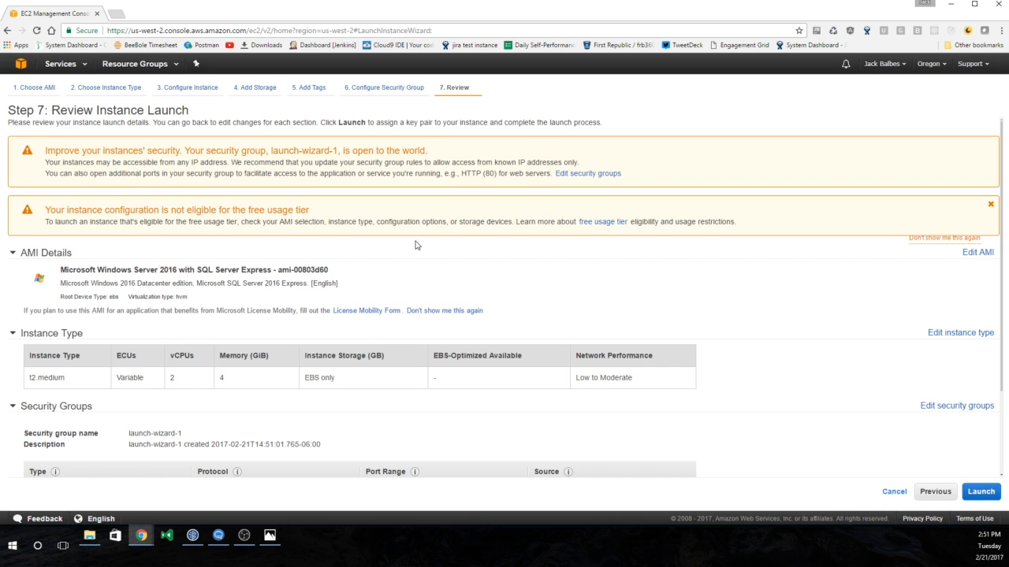
pyautogui.scroll(-2, 434, 241)
pyautogui.scroll(3, 455, 241)
pyautogui.click(989, 206)
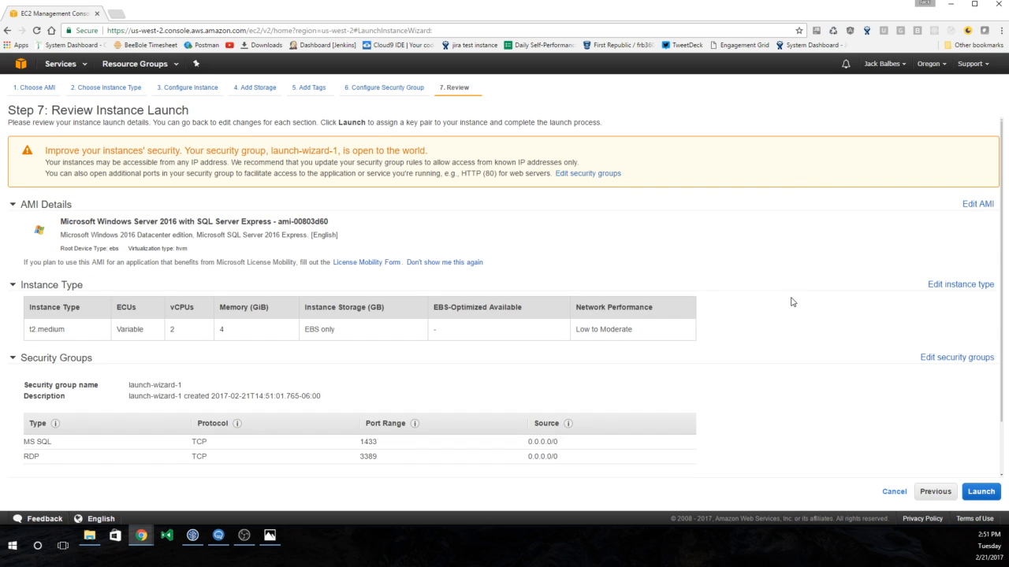
pyautogui.scroll(-1, 792, 302)
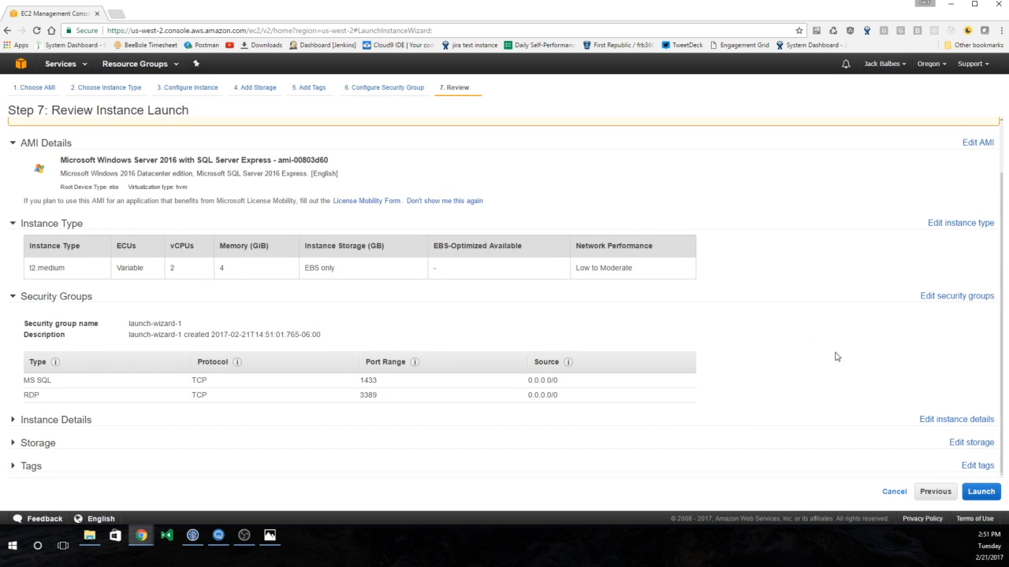
pyautogui.click(981, 491)
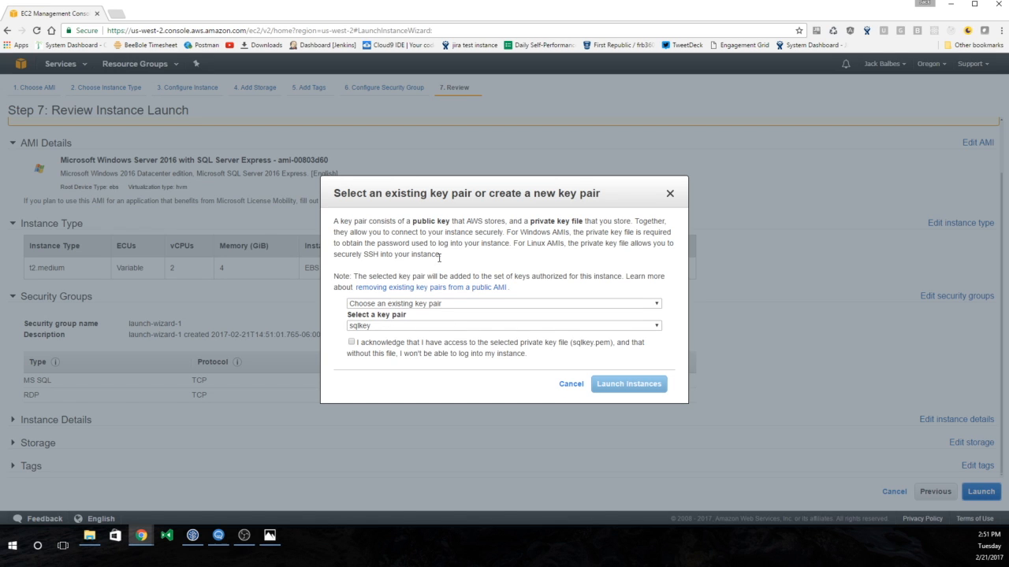
# - Launch with the acknowledged sqlkey key pair, check ExpiumJIRASQL in the instances list, and begin another launch
pyautogui.click(352, 342)
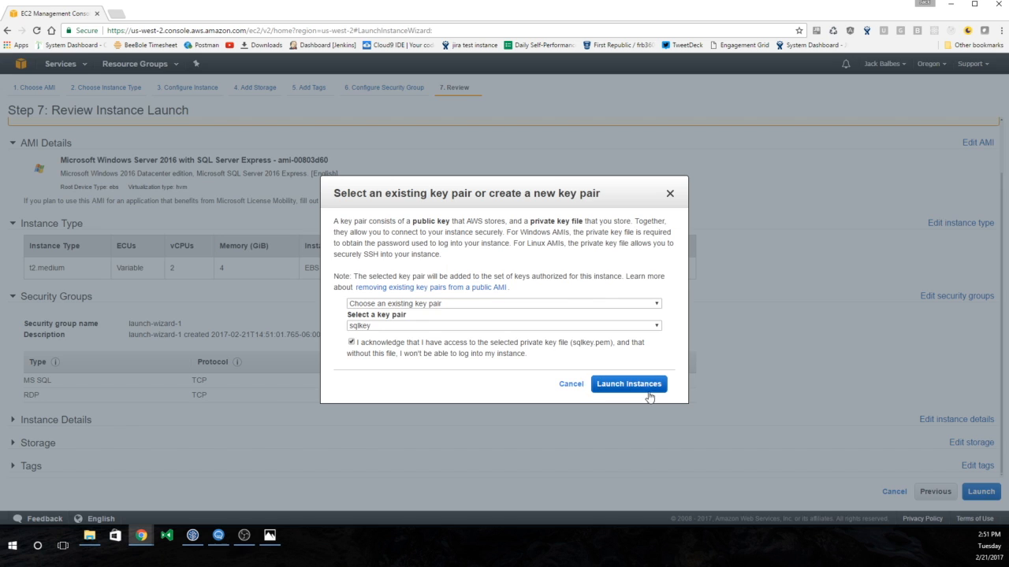
pyautogui.click(648, 394)
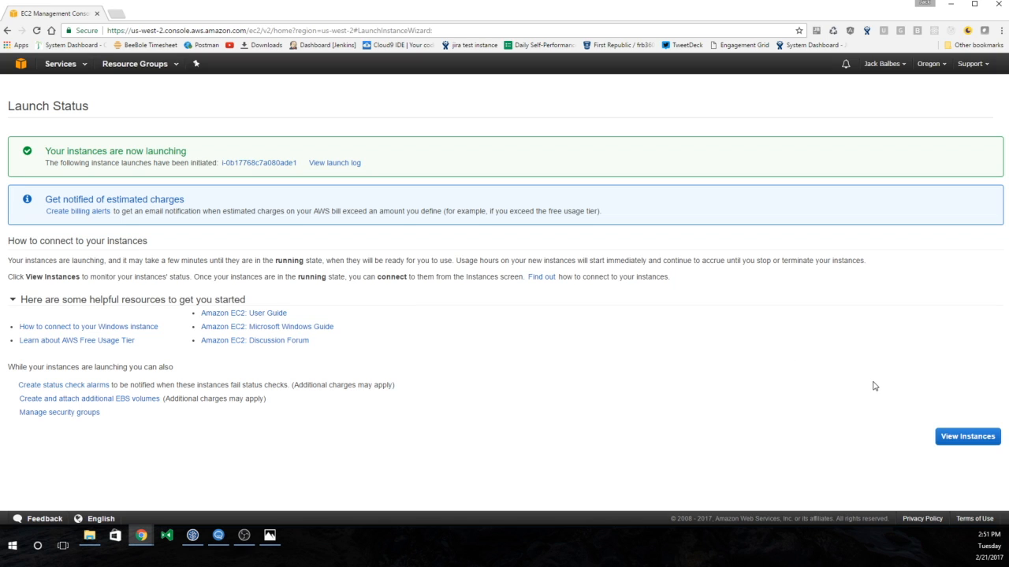
pyautogui.click(954, 442)
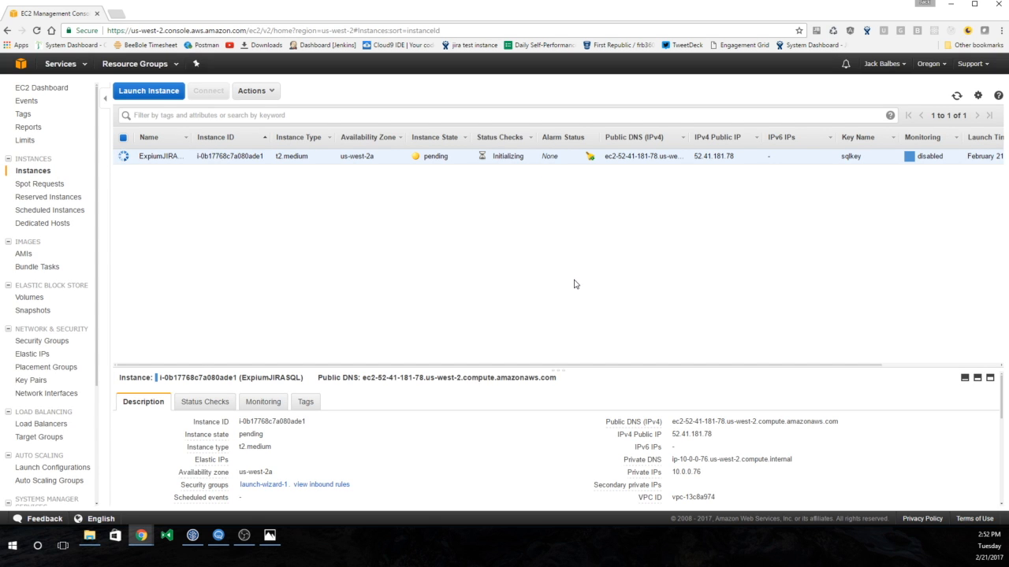
pyautogui.moveTo(190, 136); pyautogui.dragTo(237, 137)
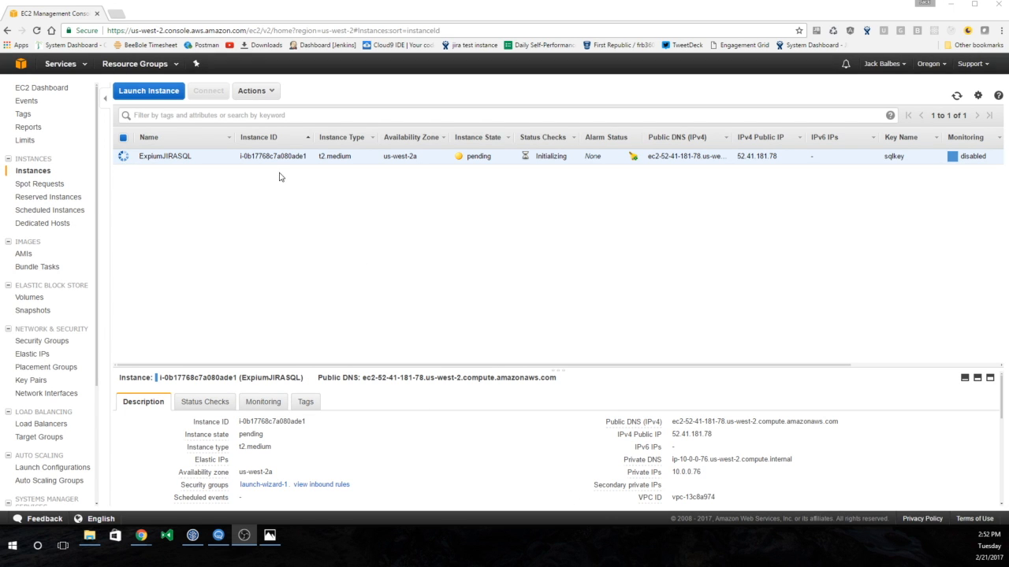
pyautogui.click(154, 95)
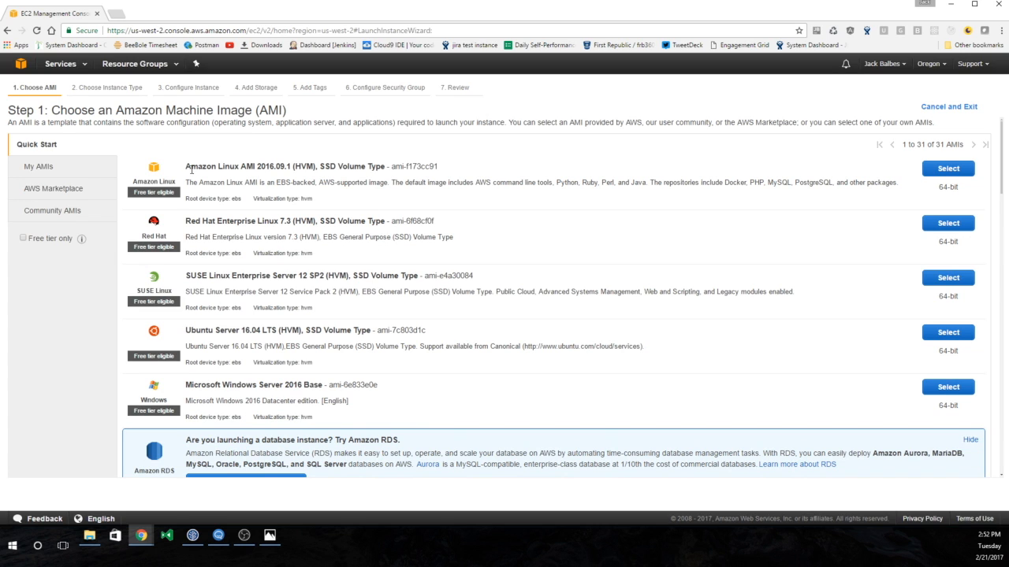
# - Choose the Amazon Linux AMI for the second instance launch
pyautogui.moveTo(191, 169); pyautogui.dragTo(386, 158)
pyautogui.click(494, 164)
pyautogui.click(948, 169)
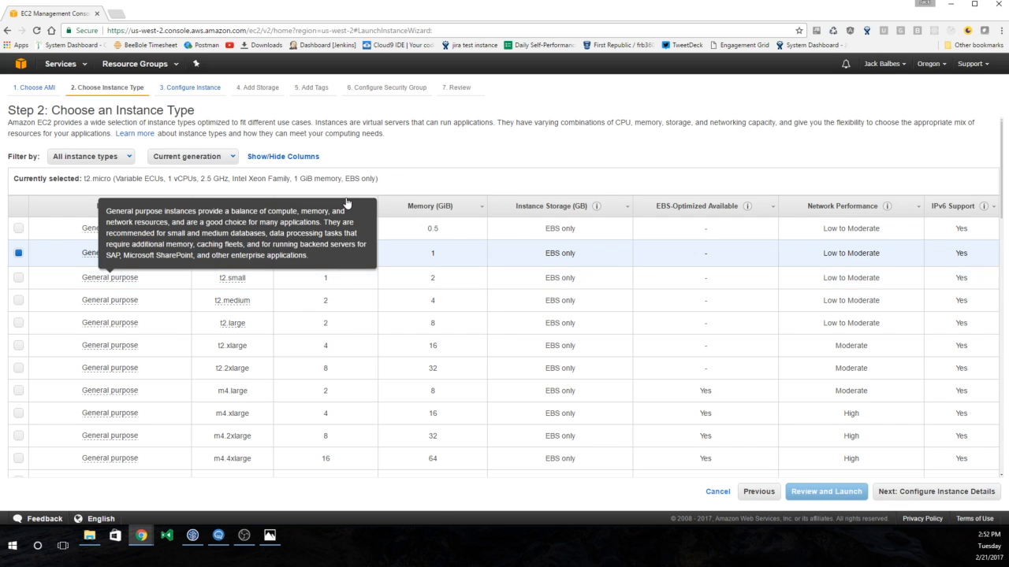
# - Pick the t2.small instance type and continue to instance details
pyautogui.click(17, 277)
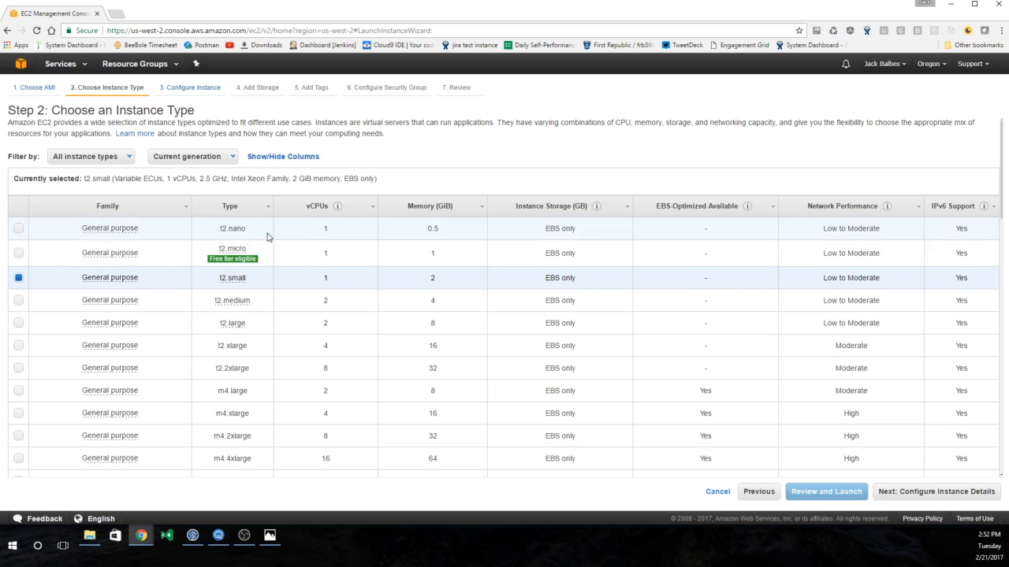
pyautogui.moveTo(256, 264)
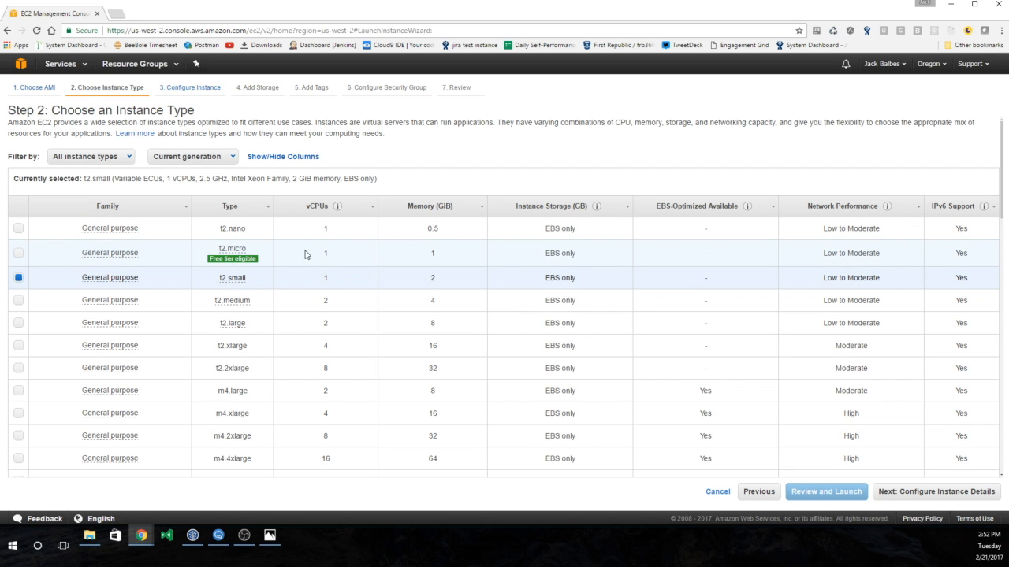
pyautogui.moveTo(231, 249)
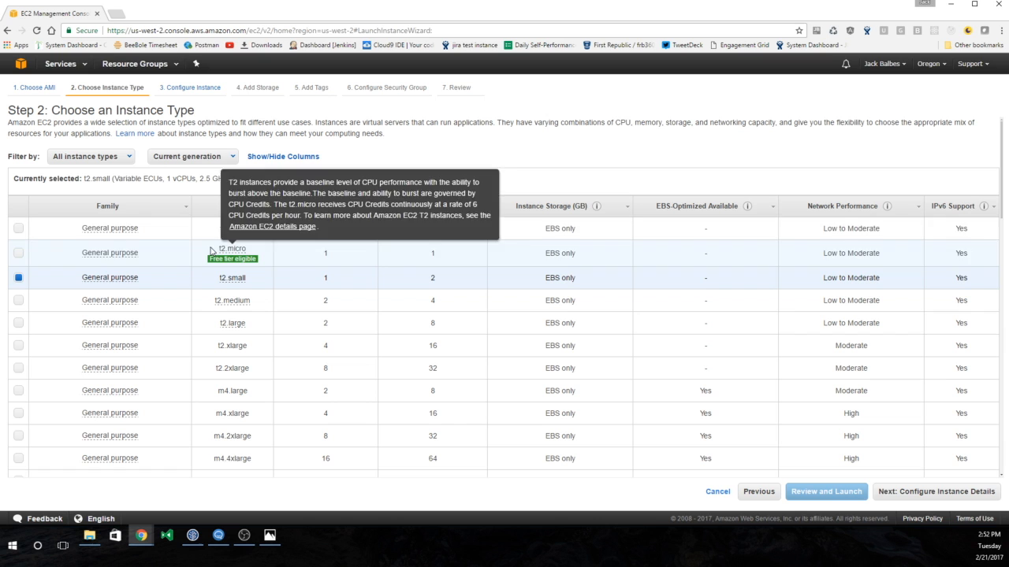
pyautogui.scroll(-1, 361, 279)
pyautogui.scroll(-1, 361, 279)
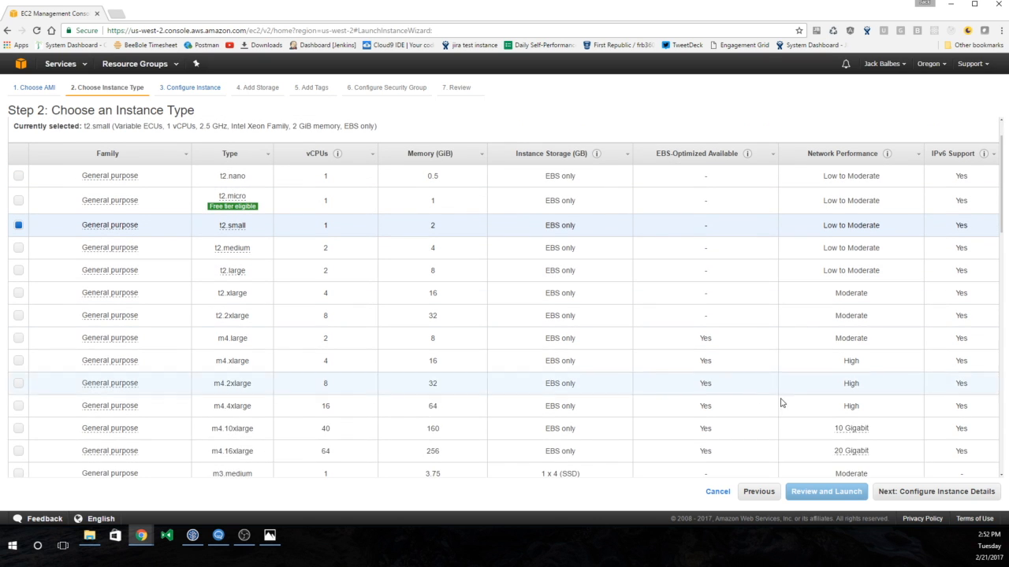
pyautogui.click(938, 491)
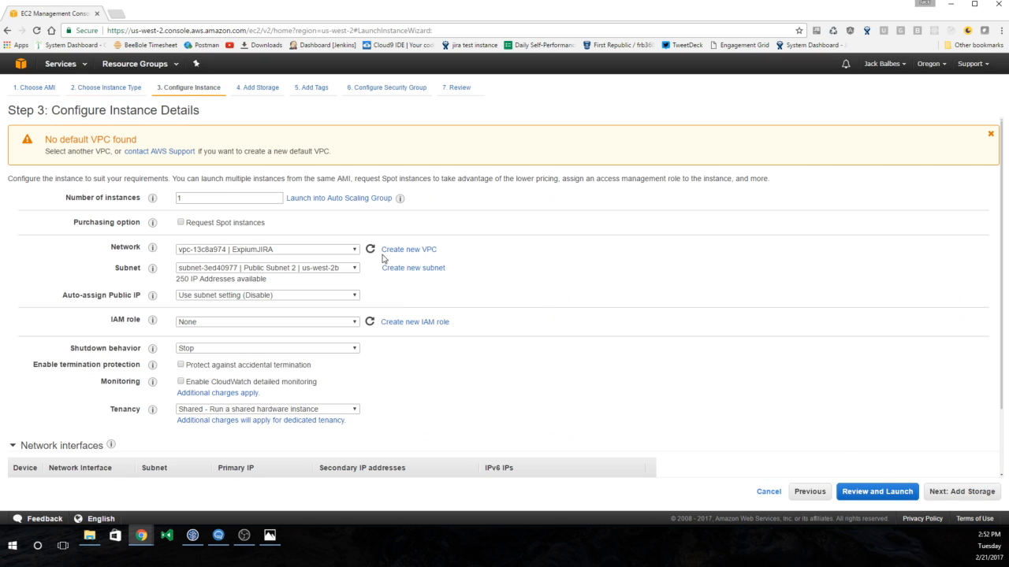
# - Use the public us-west-2a subnet, enable auto-assigned public IP, and attach the sql IAM role
pyautogui.click(293, 268)
pyautogui.click(291, 287)
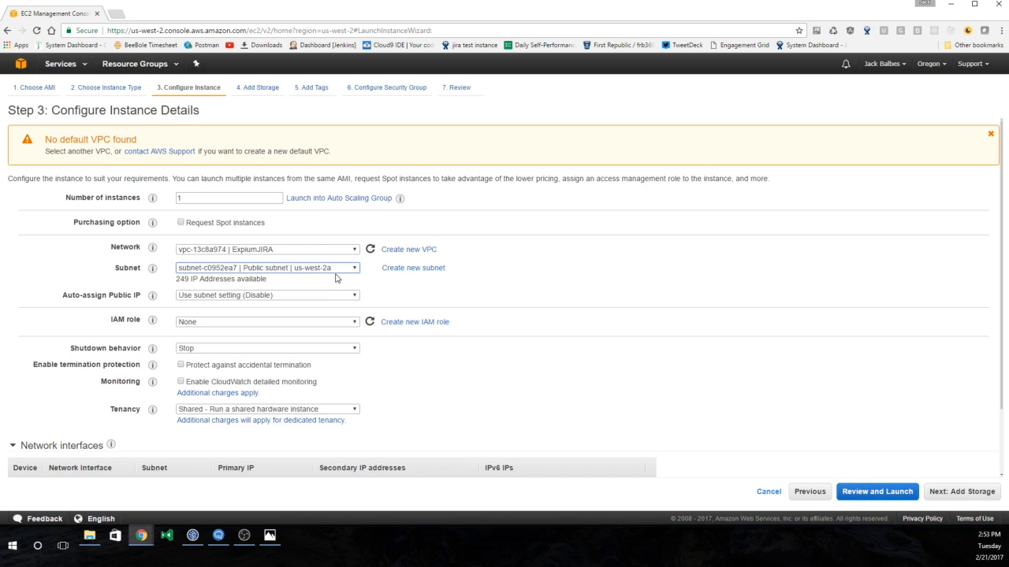
pyautogui.click(280, 296)
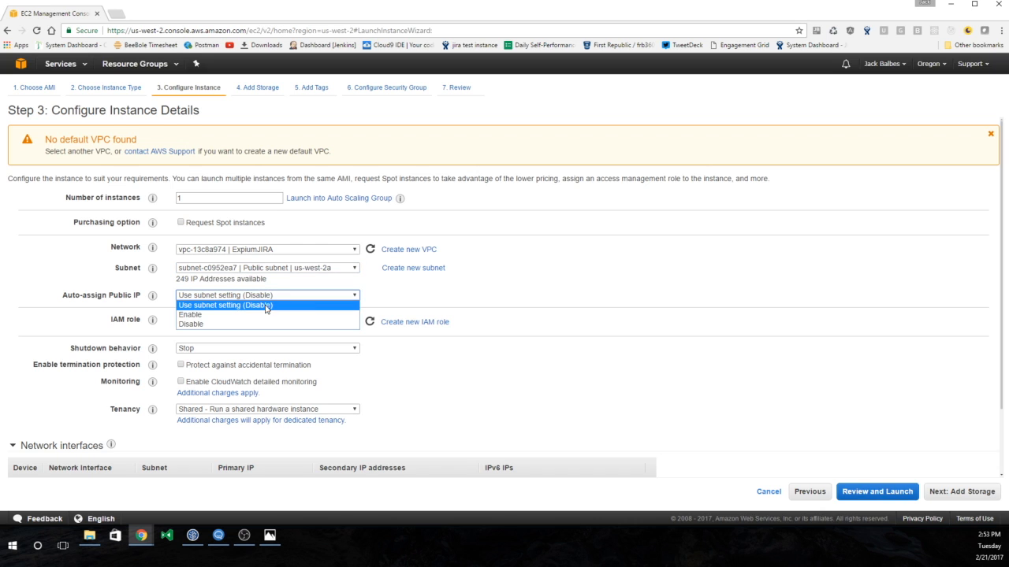
pyautogui.click(234, 315)
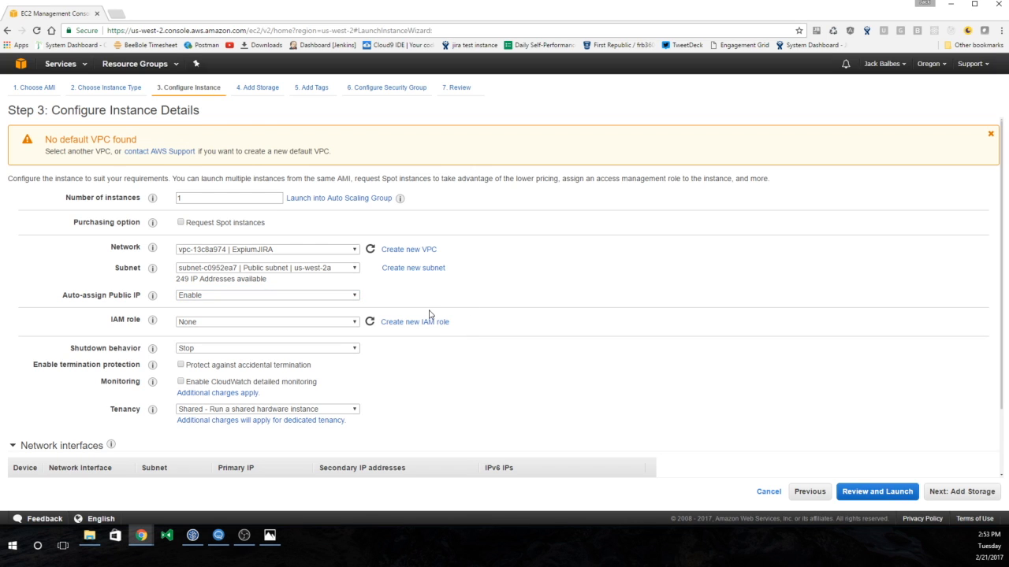
pyautogui.click(354, 322)
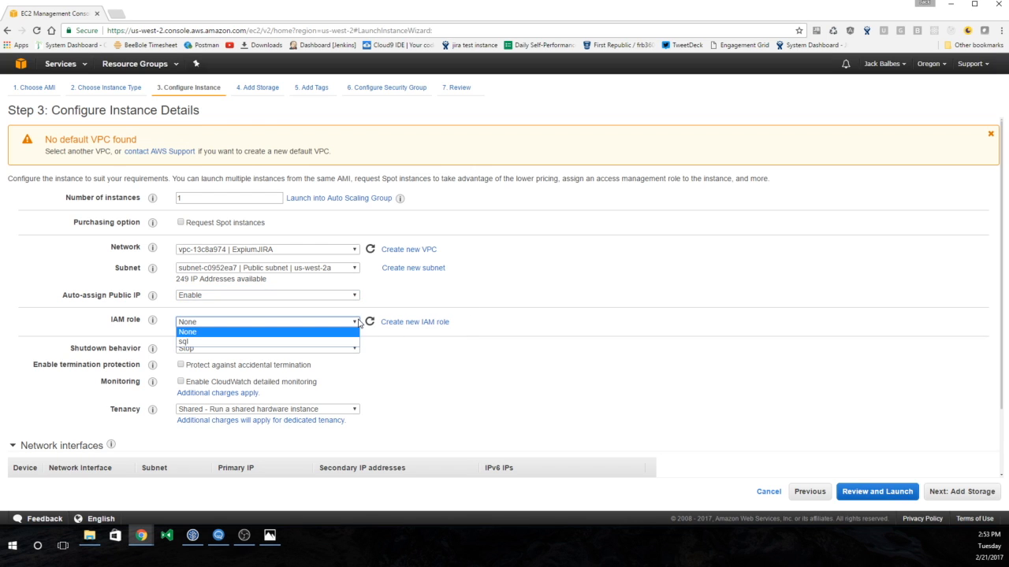
pyautogui.click(289, 344)
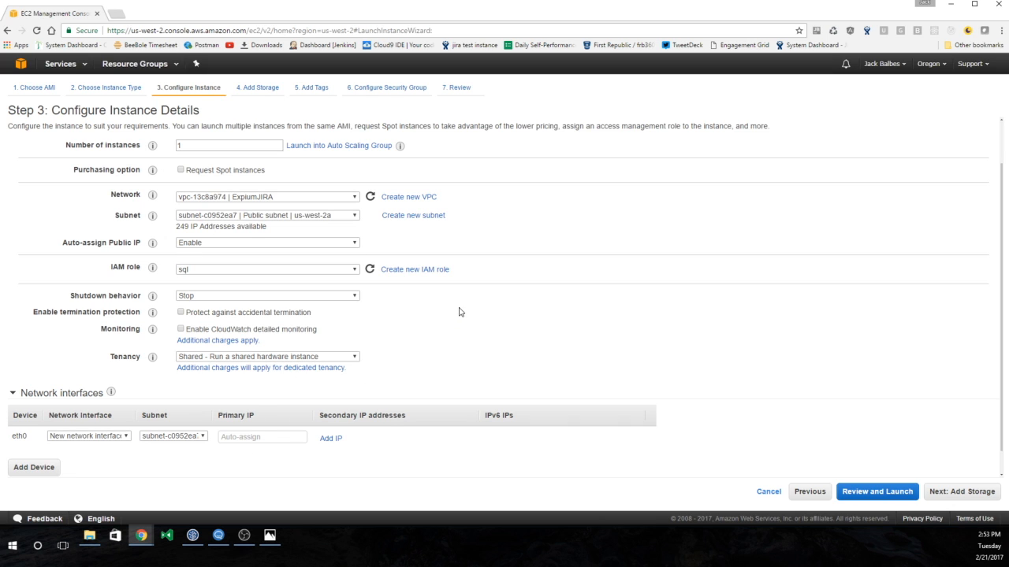
pyautogui.scroll(-1, 547, 336)
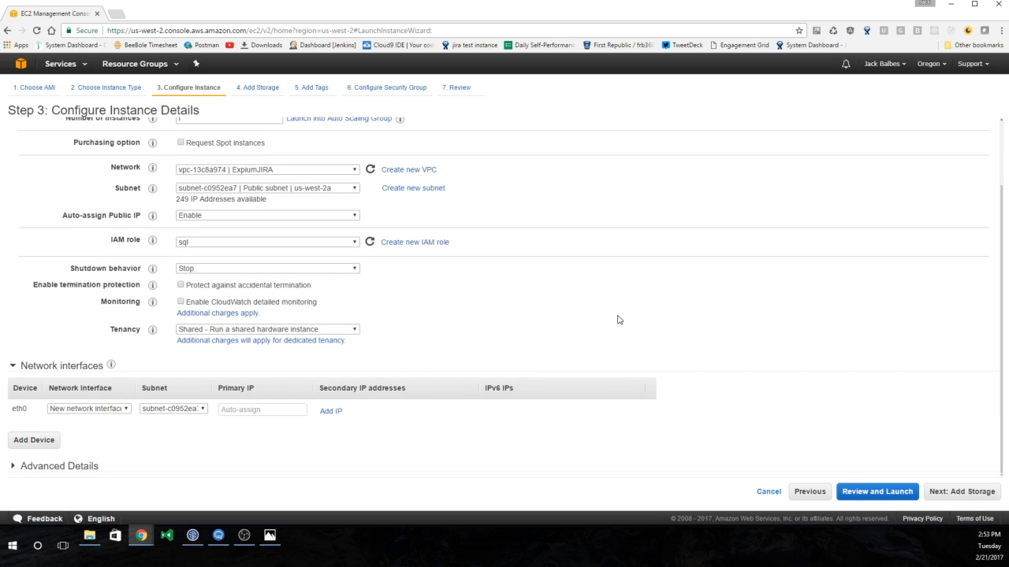
pyautogui.click(961, 490)
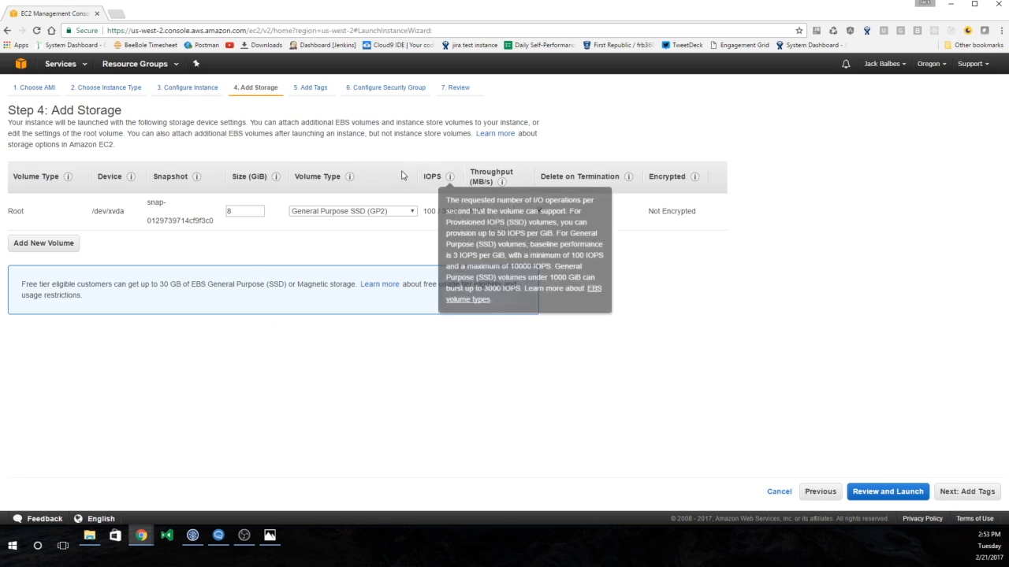
# - Keep default storage, tag the instance Name ExpiumJIRALinux, and add a second inbound rule
pyautogui.click(946, 489)
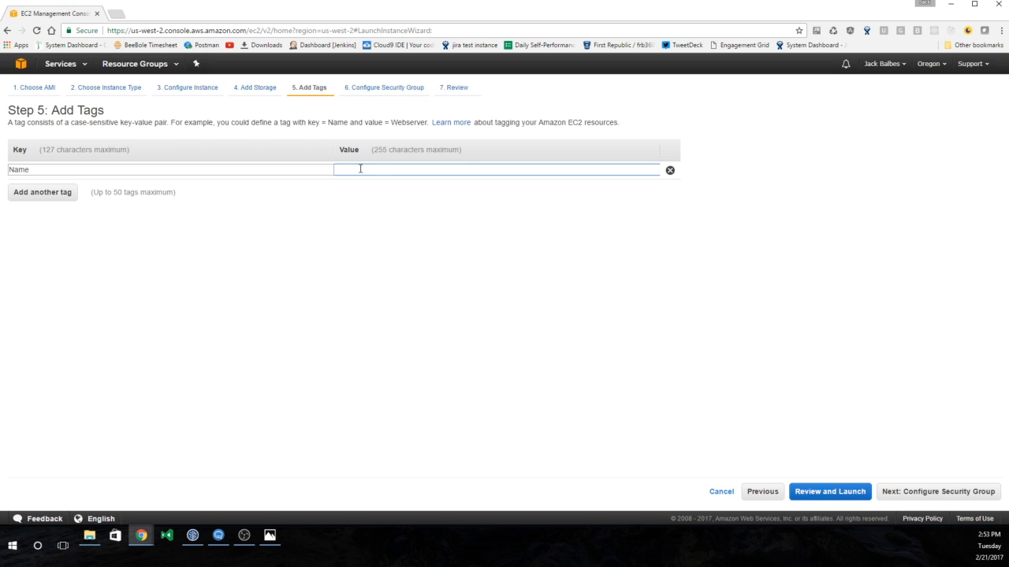
pyautogui.write('Expiu')
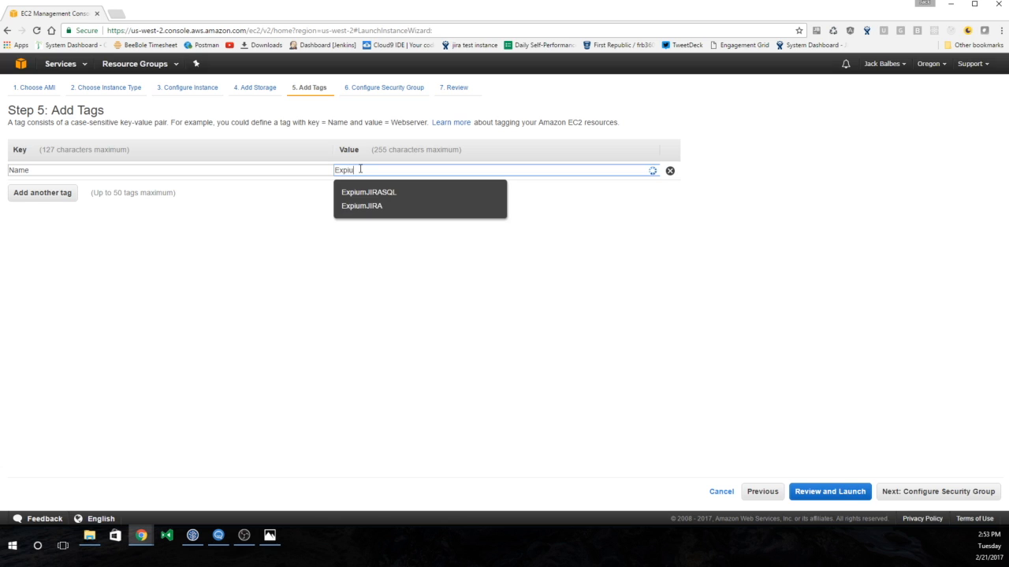
pyautogui.write('mJIRALinux')
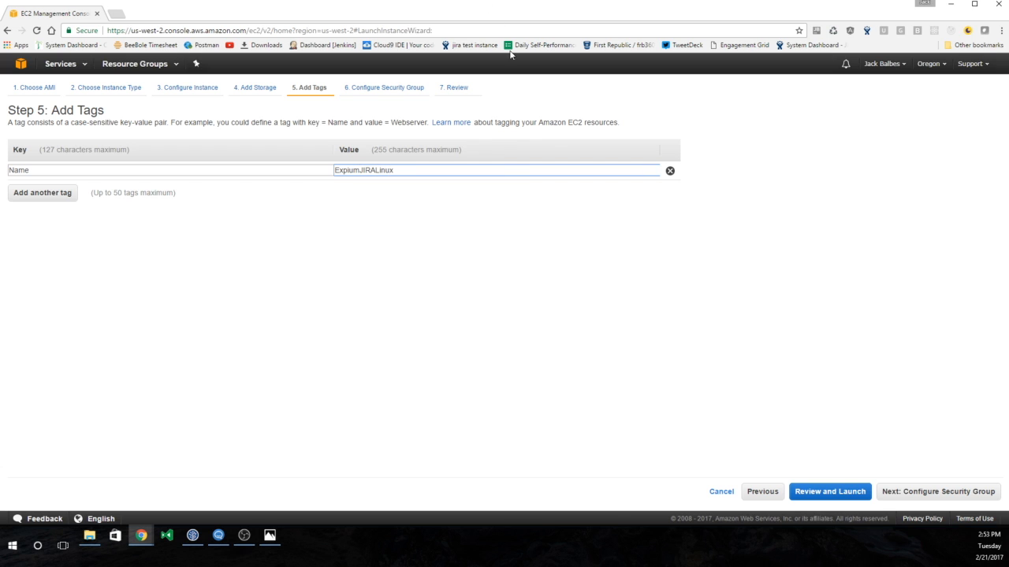
pyautogui.click(901, 491)
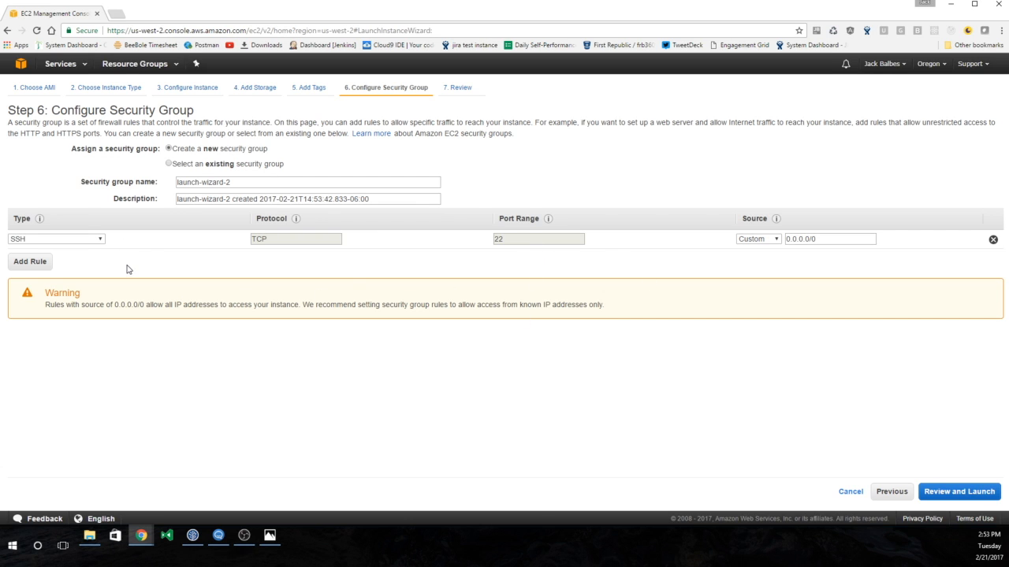
pyautogui.click(35, 262)
# - Make the new inbound rule a Custom TCP Rule on port 8080
pyautogui.click(88, 259)
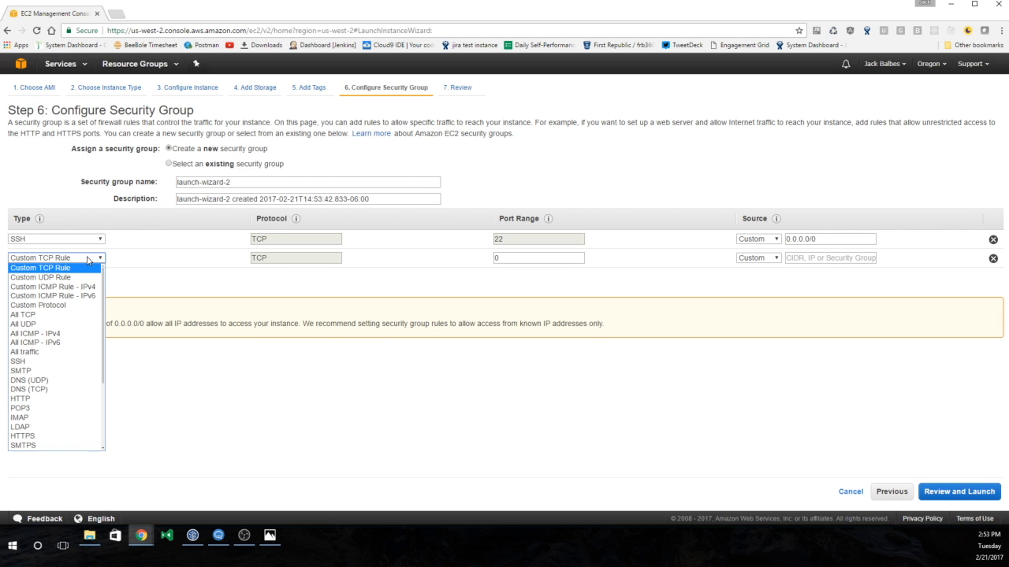
pyautogui.click(87, 258)
pyautogui.click(518, 259)
pyautogui.press('BackSpace')
pyautogui.write('8080')
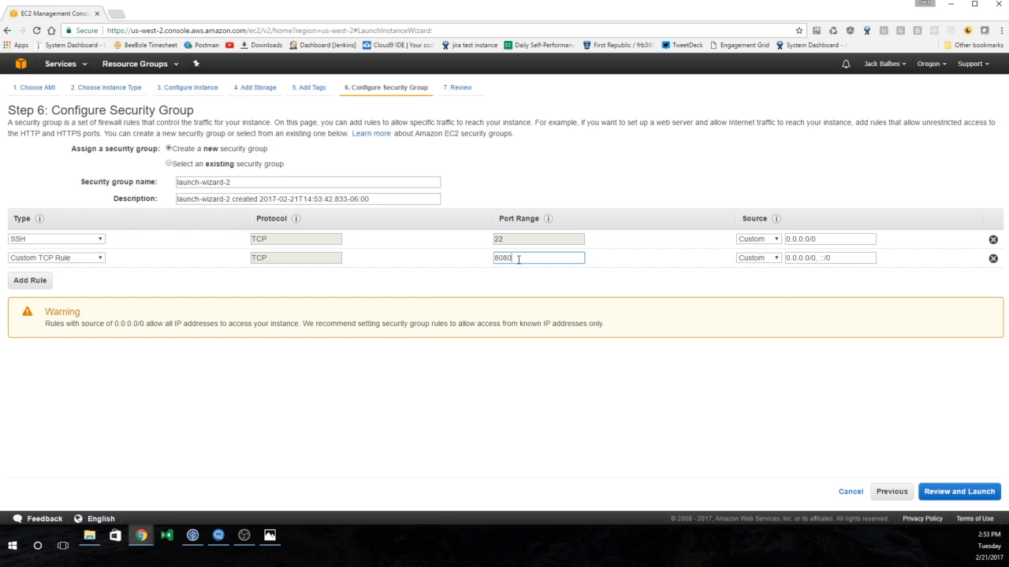
pyautogui.click(802, 287)
# - Review the Linux instance's launch settings and start the launch
pyautogui.click(971, 493)
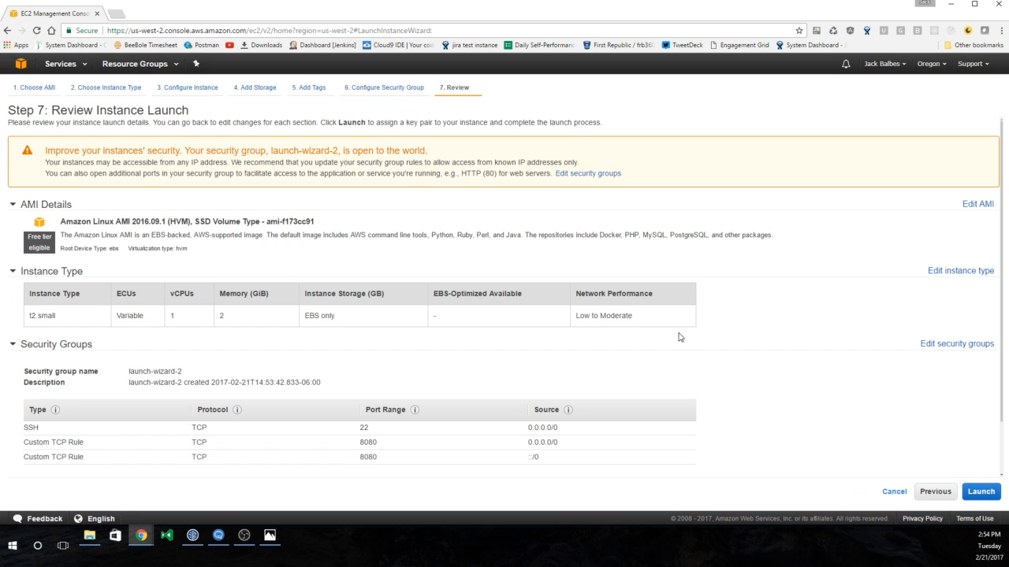
pyautogui.scroll(-2, 597, 254)
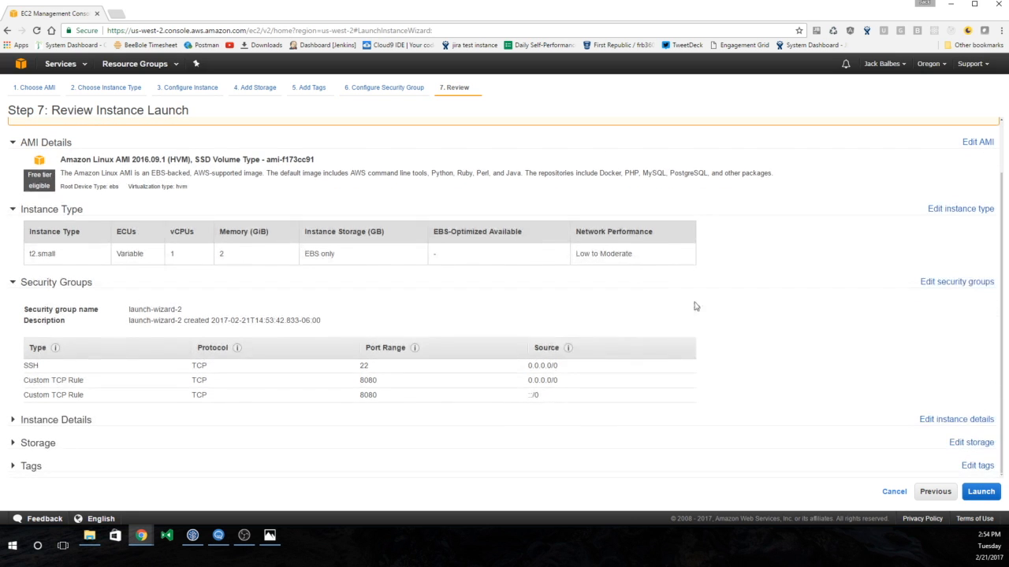
pyautogui.click(981, 492)
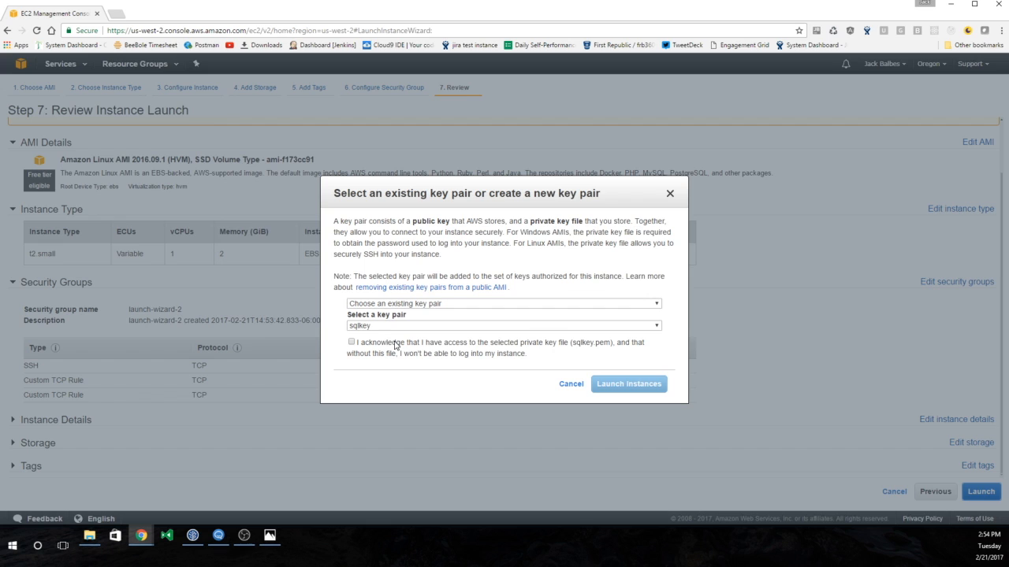
# - Acknowledge the sqlkey private key, launch the instance, and view the instances list
pyautogui.moveTo(396, 342); pyautogui.dragTo(392, 343)
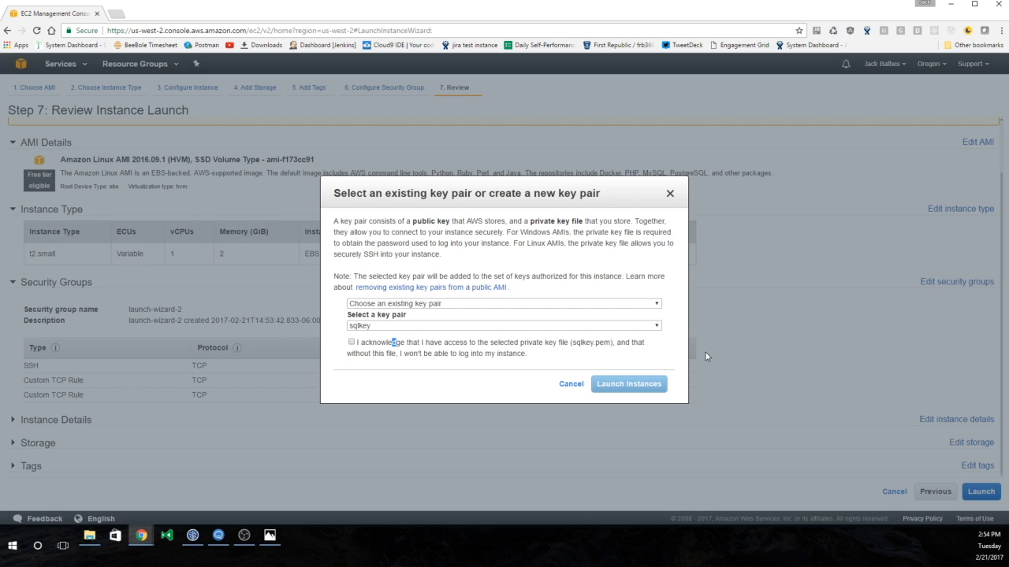
pyautogui.click(352, 343)
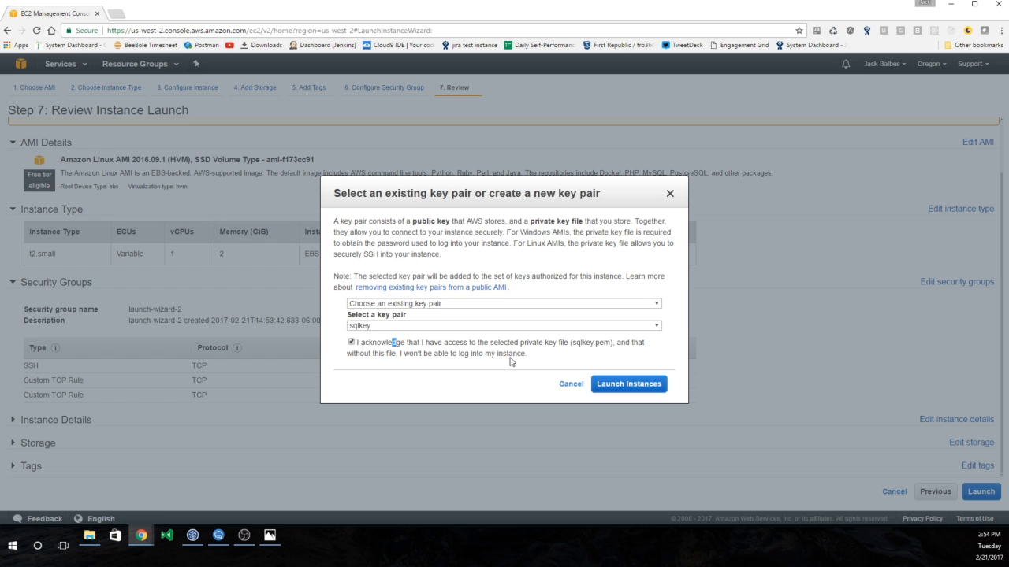
pyautogui.click(656, 385)
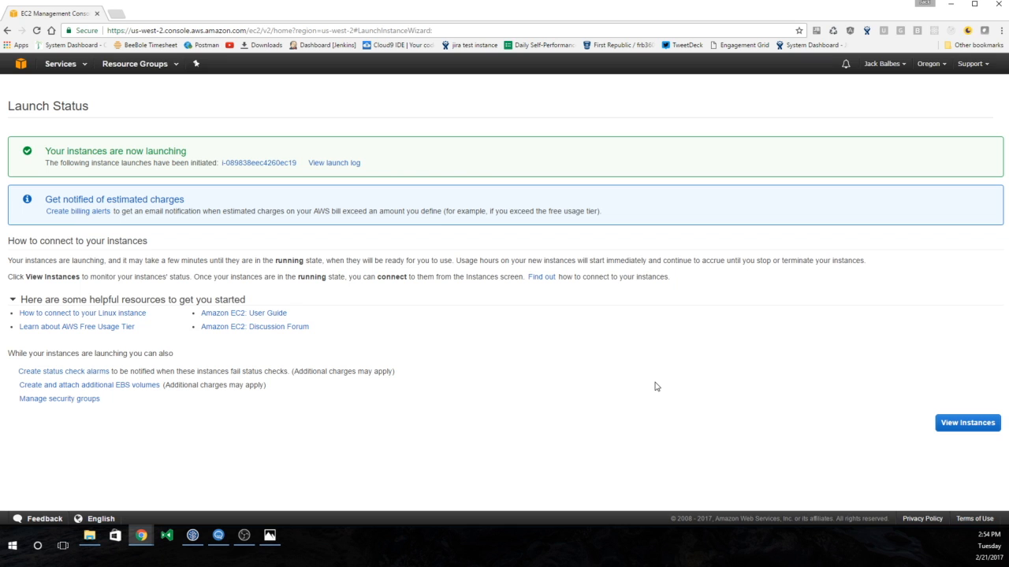
pyautogui.click(970, 421)
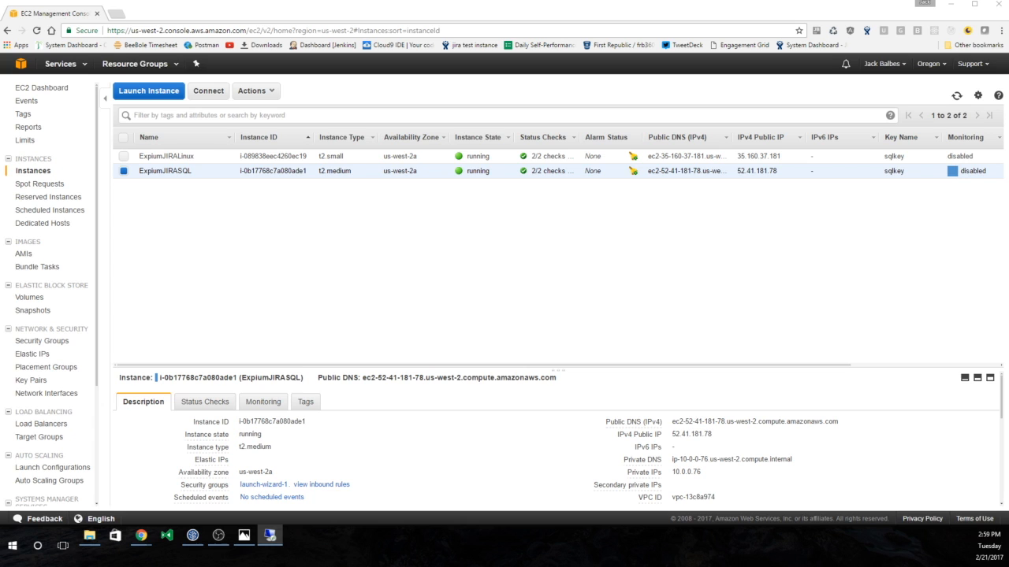
# - Enter computer 52.41.181.78 and user name Administrator in Remote Desktop Connection
pyautogui.moveTo(777, 329); pyautogui.dragTo(464, 157)
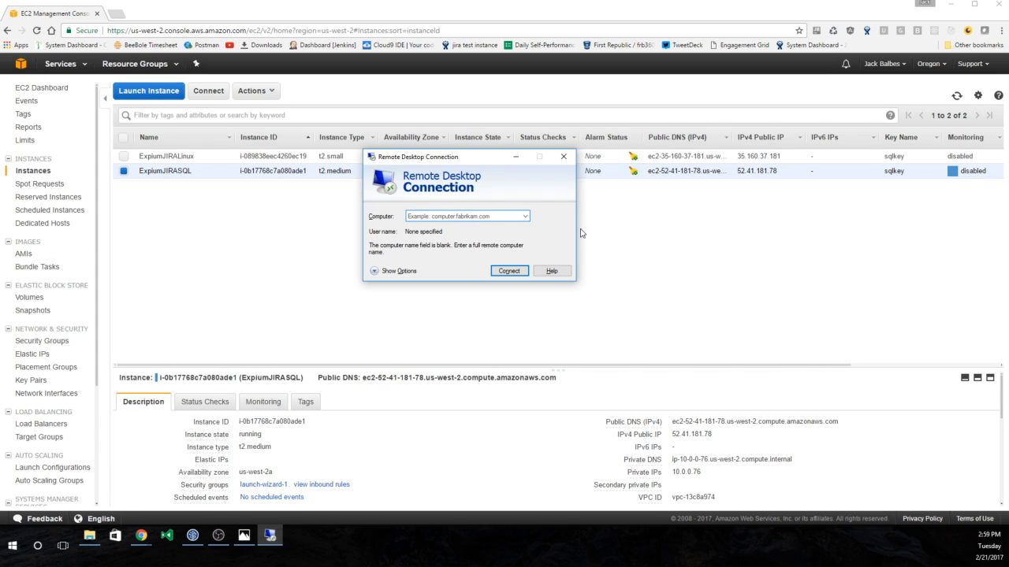
pyautogui.moveTo(465, 157); pyautogui.dragTo(526, 212)
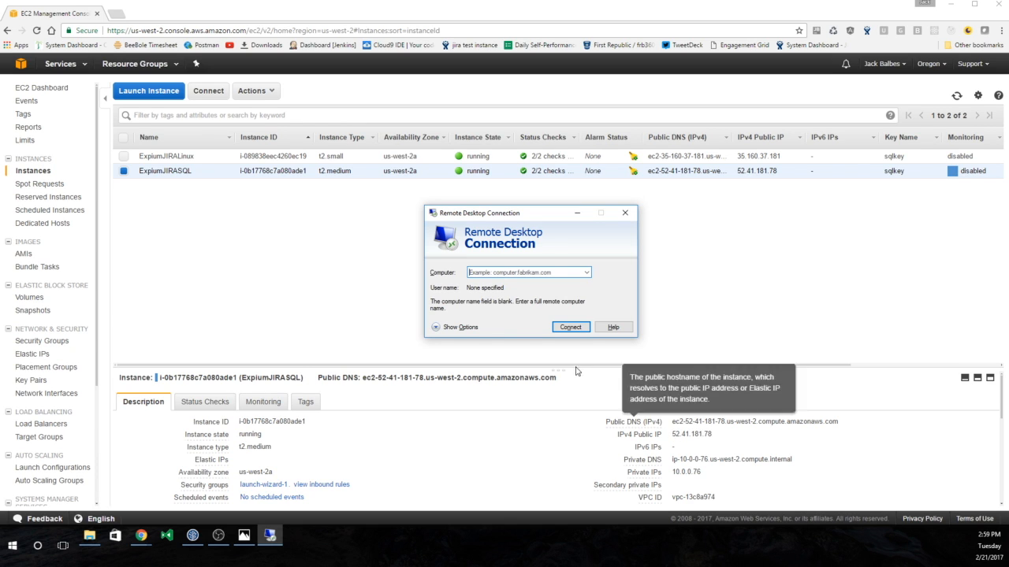
pyautogui.click(520, 275)
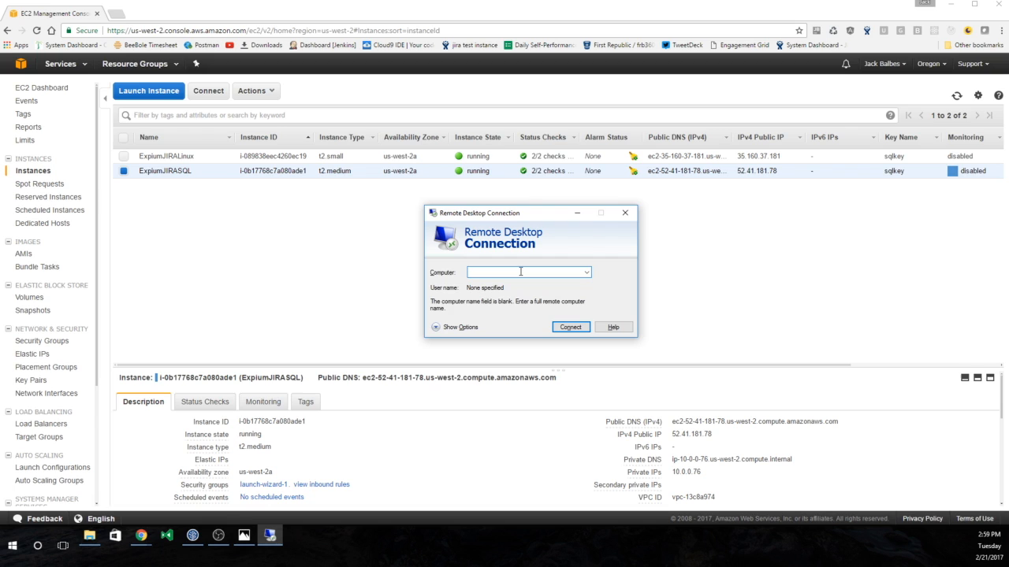
pyautogui.write('52.41.181.78')
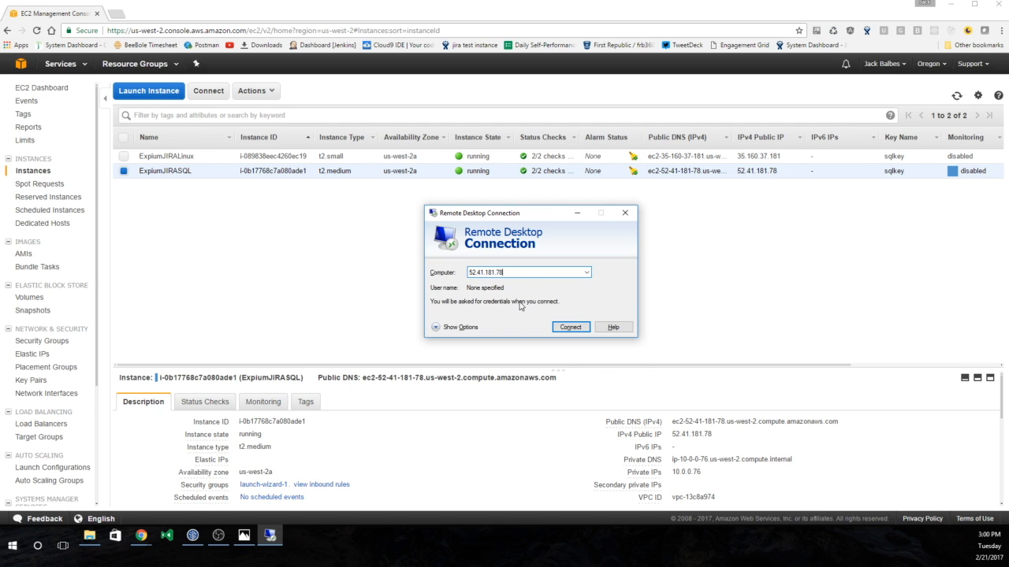
pyautogui.click(441, 327)
pyautogui.click(517, 323)
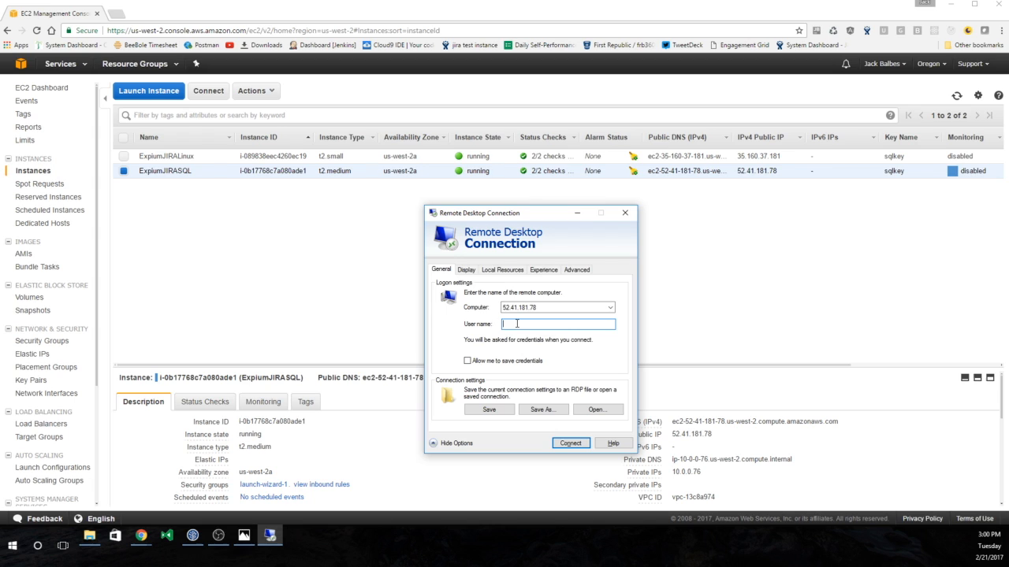
pyautogui.write('trator')
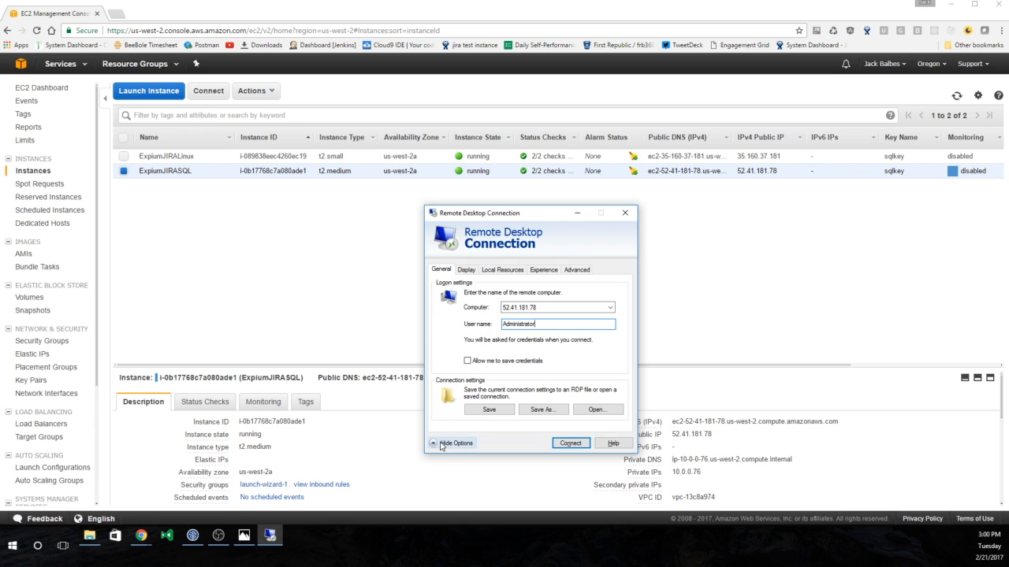
# - Connect with the account password and accept the untrusted certificate warning
pyautogui.click(578, 444)
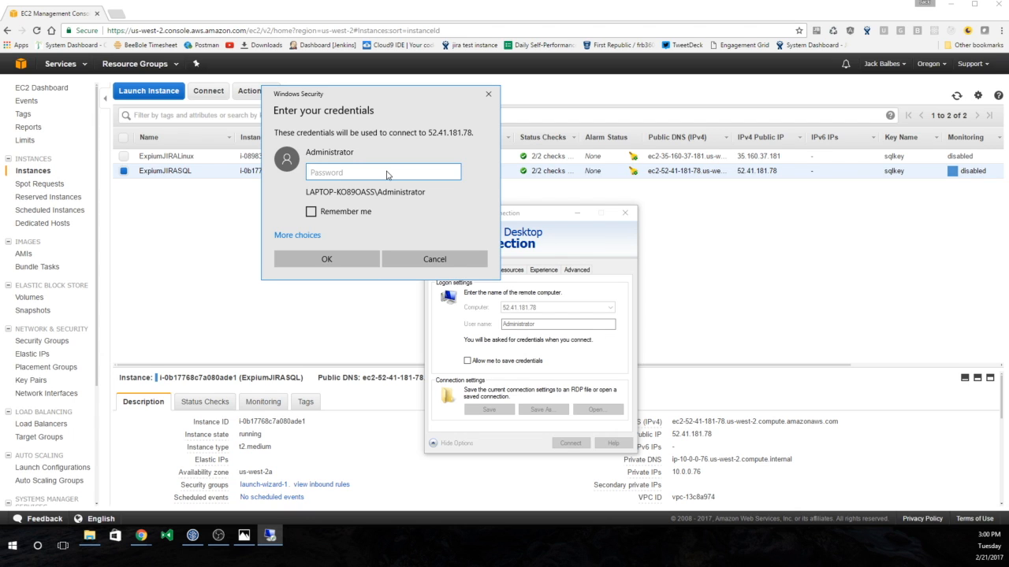
pyautogui.write('••••••••••')
pyautogui.press('Return')
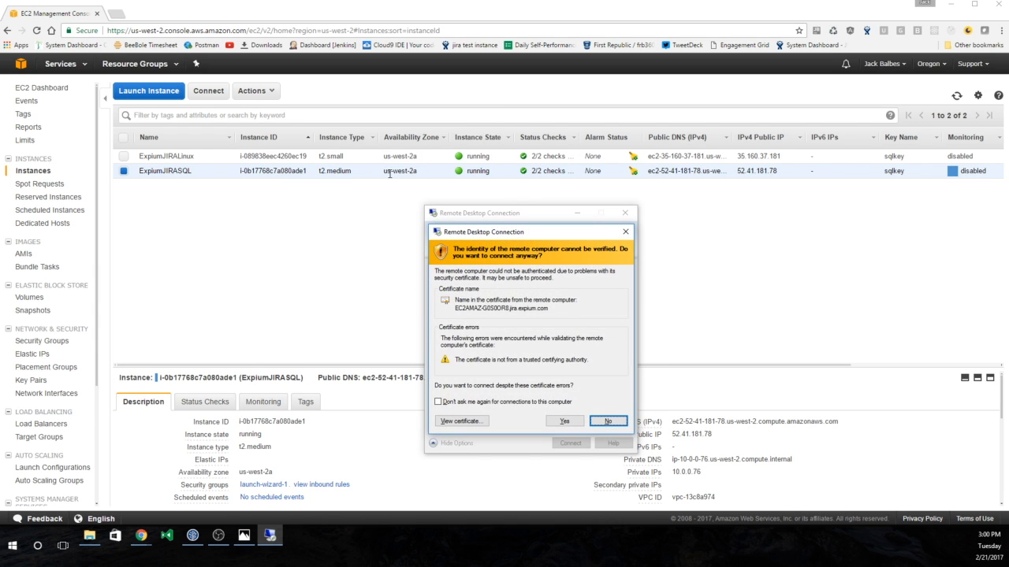
pyautogui.click(565, 421)
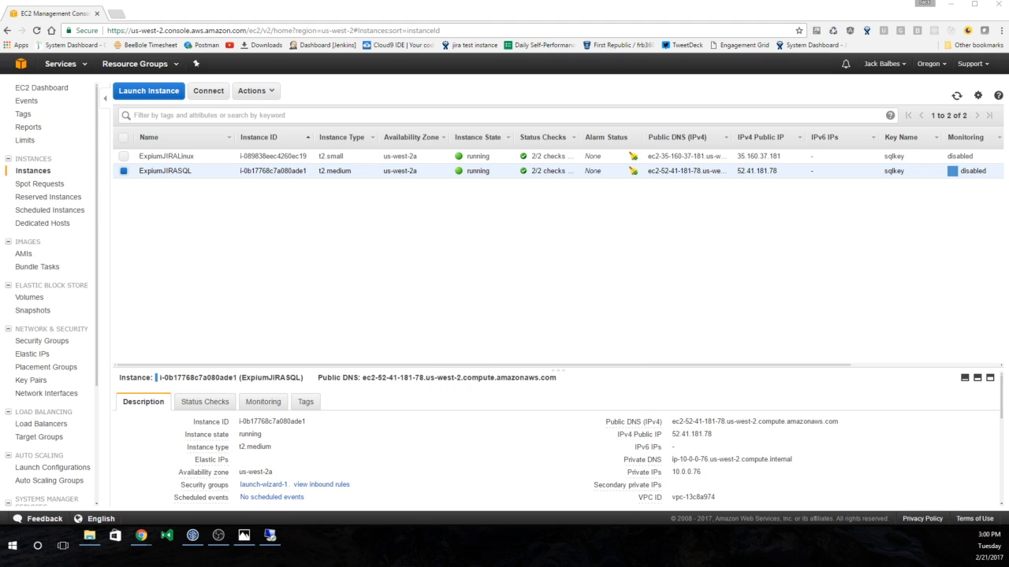
# - Maximize and resize the Remote Desktop window while the remote Windows sign-in finishes
pyautogui.moveTo(759, 93); pyautogui.dragTo(527, 5)
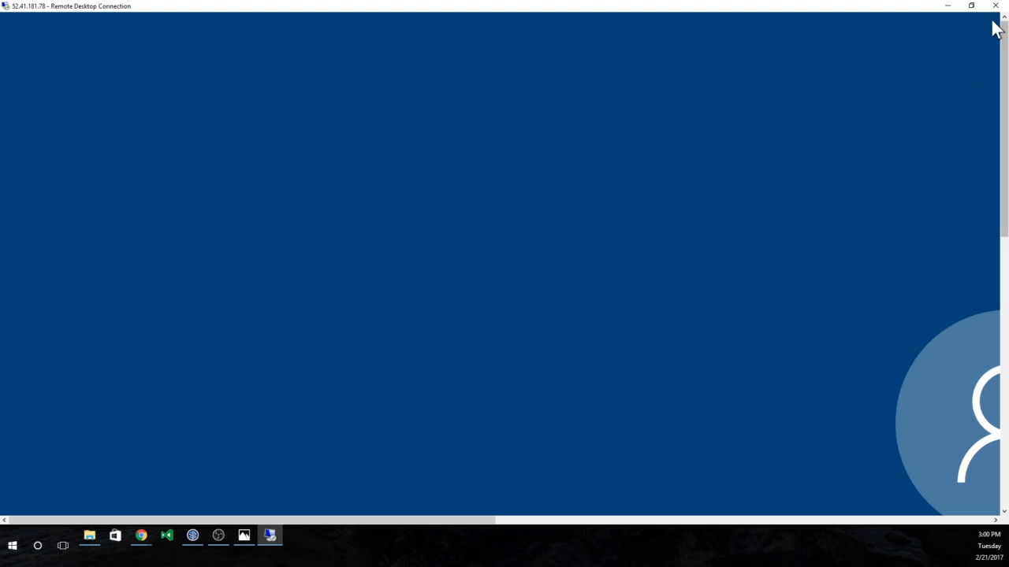
pyautogui.click(971, 6)
pyautogui.moveTo(180, 126); pyautogui.dragTo(972, 487)
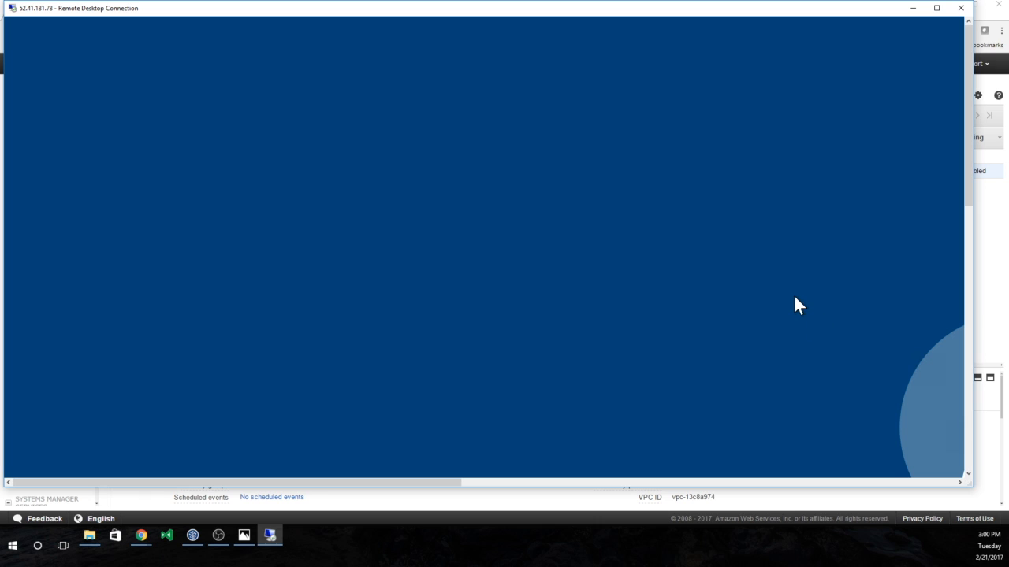
pyautogui.moveTo(969, 202); pyautogui.dragTo(945, 340)
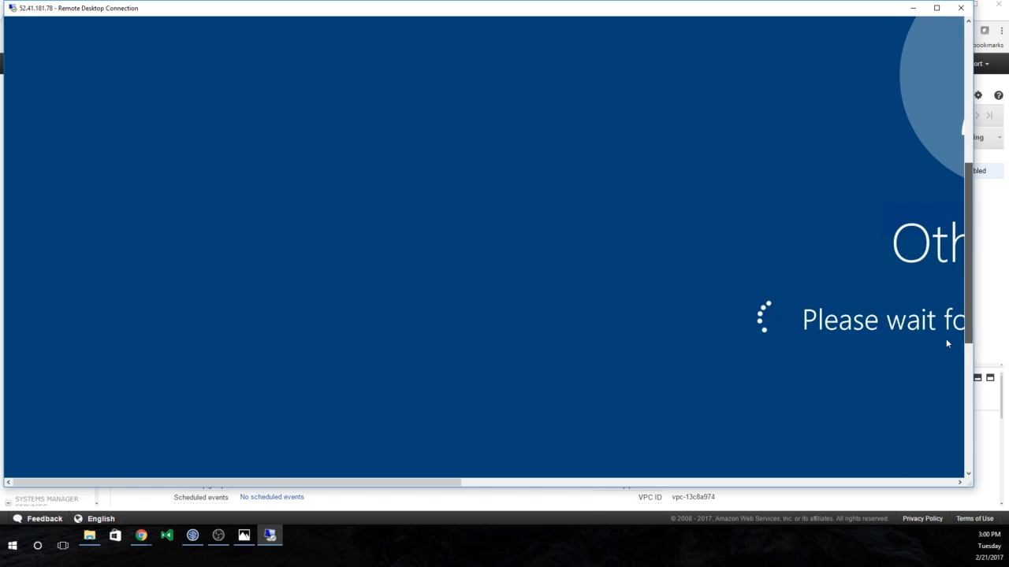
pyautogui.moveTo(264, 482); pyautogui.dragTo(474, 490)
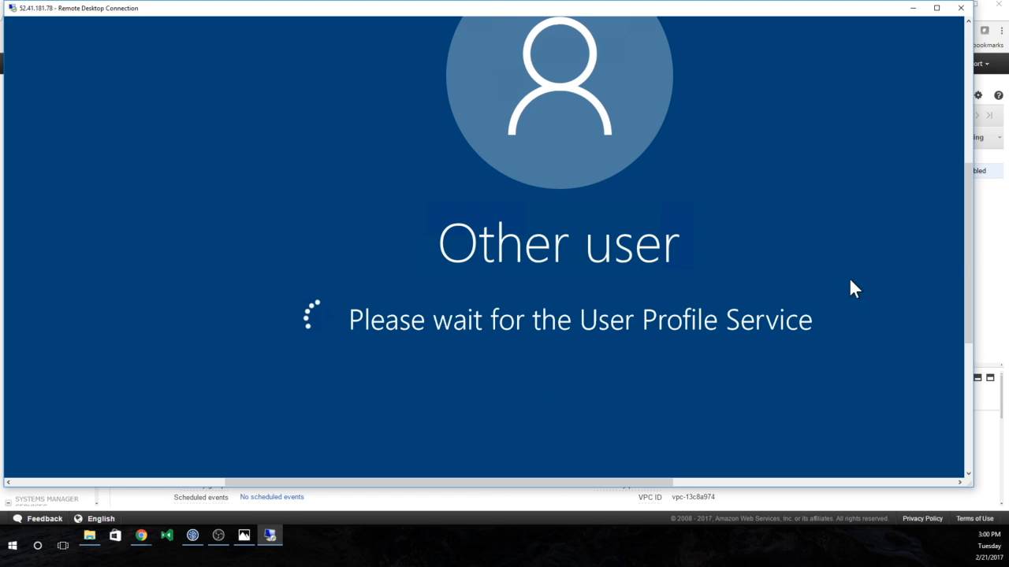
pyautogui.moveTo(968, 243); pyautogui.dragTo(968, 194)
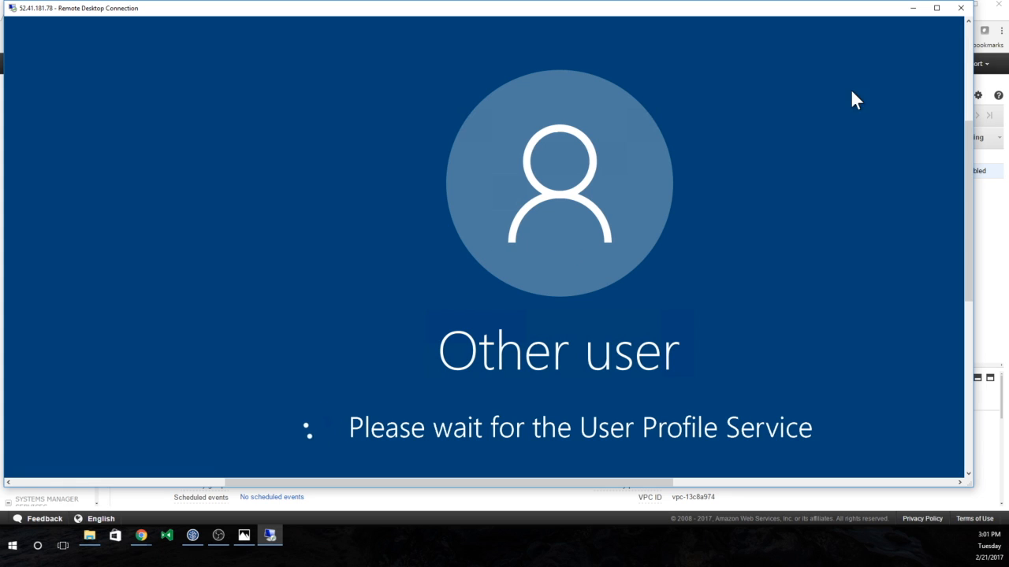
pyautogui.click(936, 7)
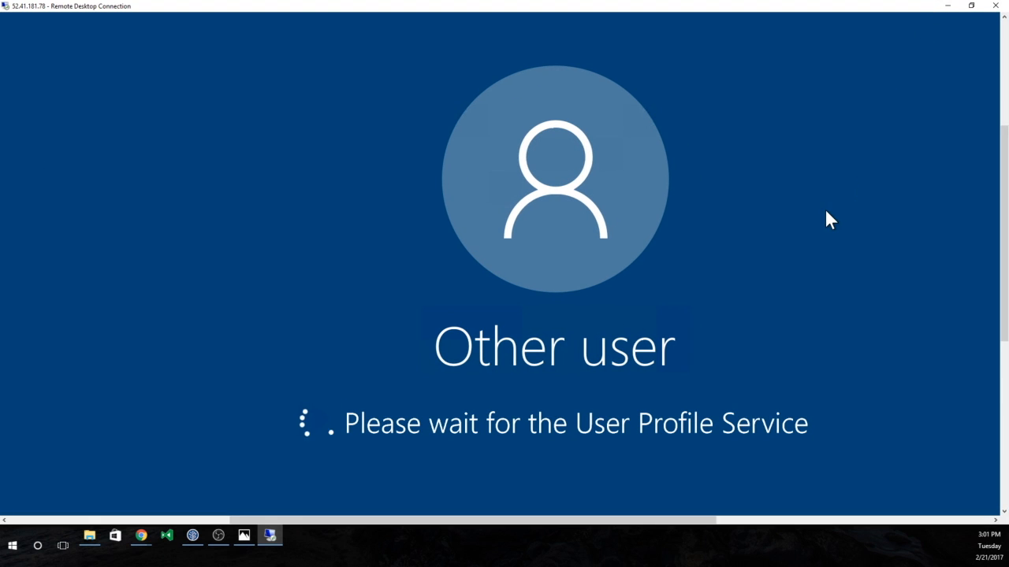
pyautogui.moveTo(1004, 248); pyautogui.dragTo(964, 317)
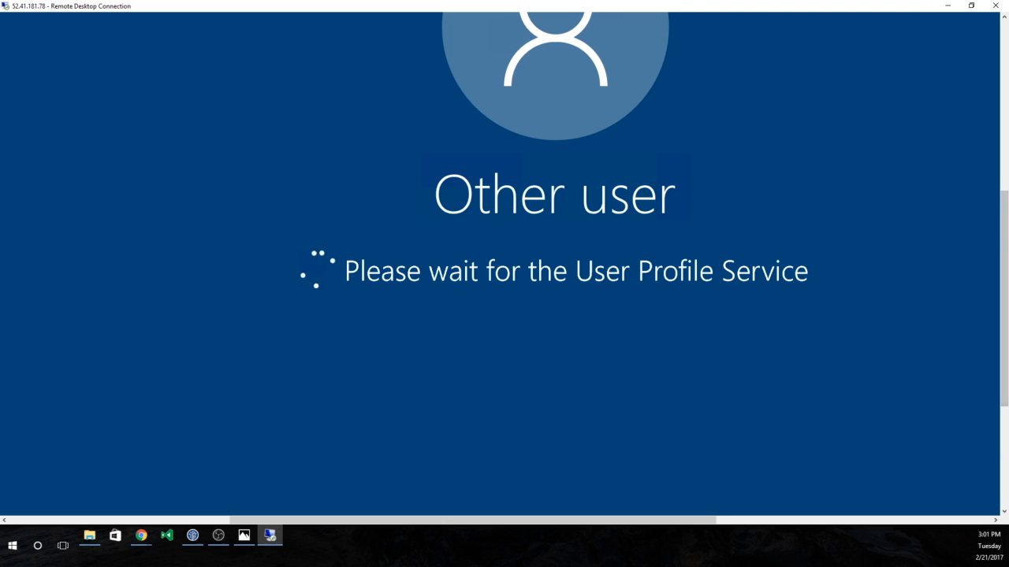
pyautogui.moveTo(999, 333); pyautogui.dragTo(998, 262)
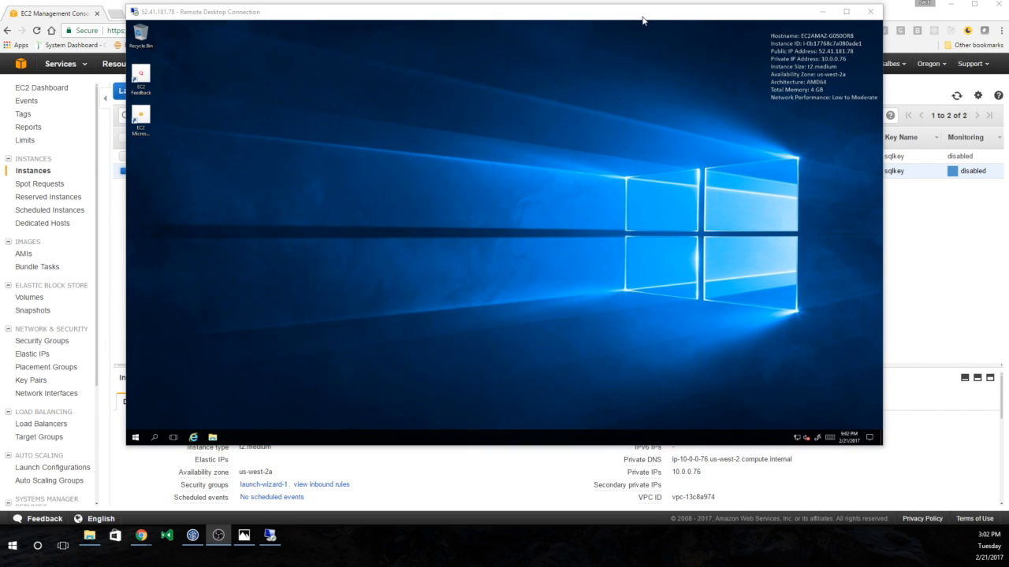
# - Search 'sql' from the remote Start menu and launch Microsoft SQL Server Management Studio
pyautogui.click(401, 249)
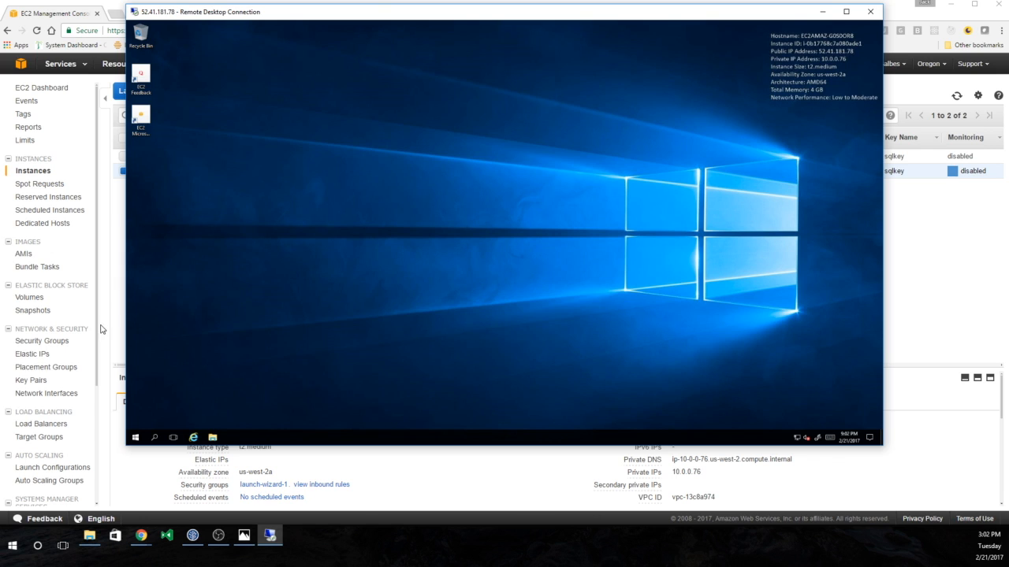
pyautogui.click(135, 438)
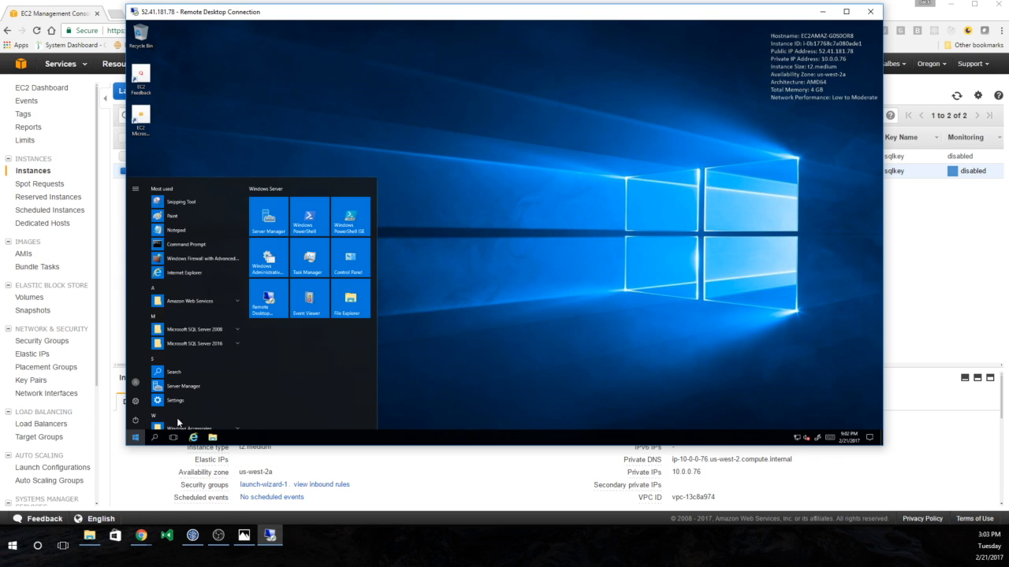
pyautogui.write('s')
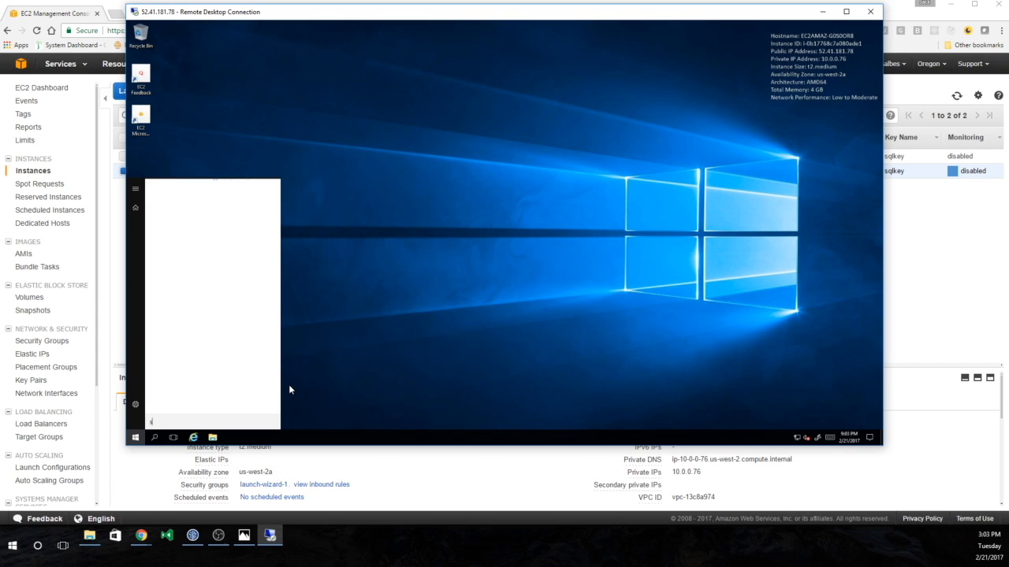
pyautogui.write('ql')
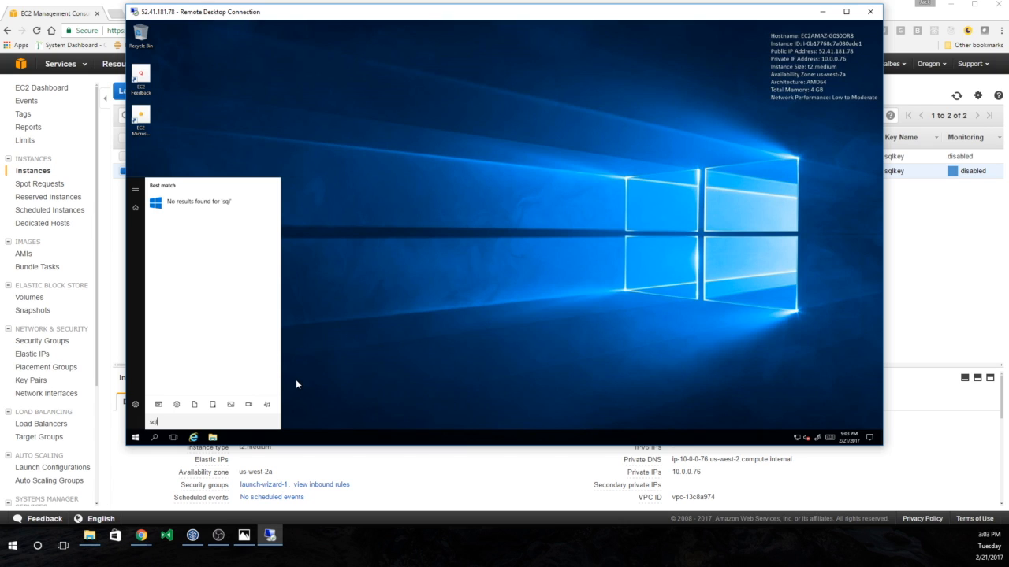
pyautogui.click(151, 440)
pyautogui.click(151, 440)
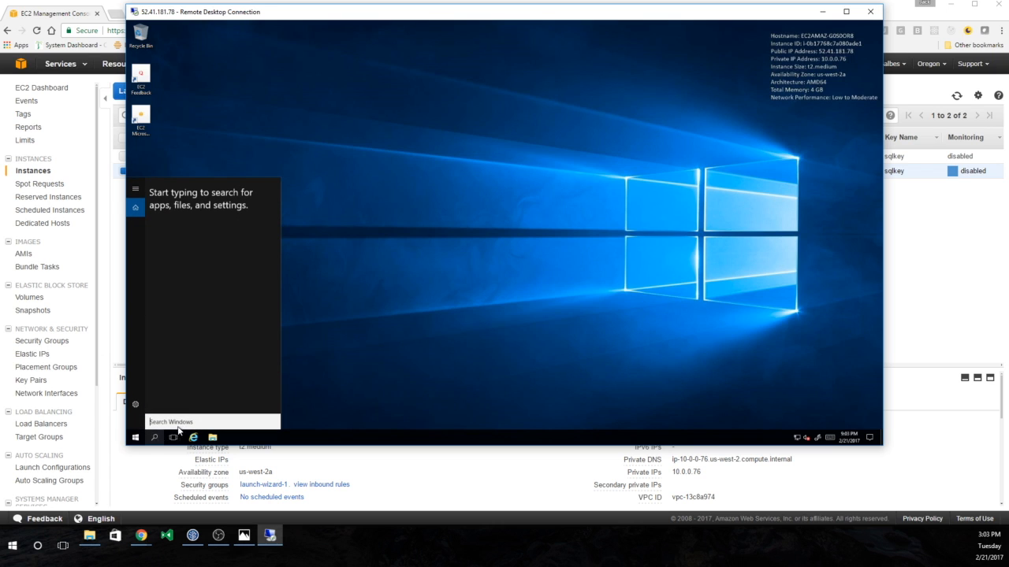
pyautogui.write('sql')
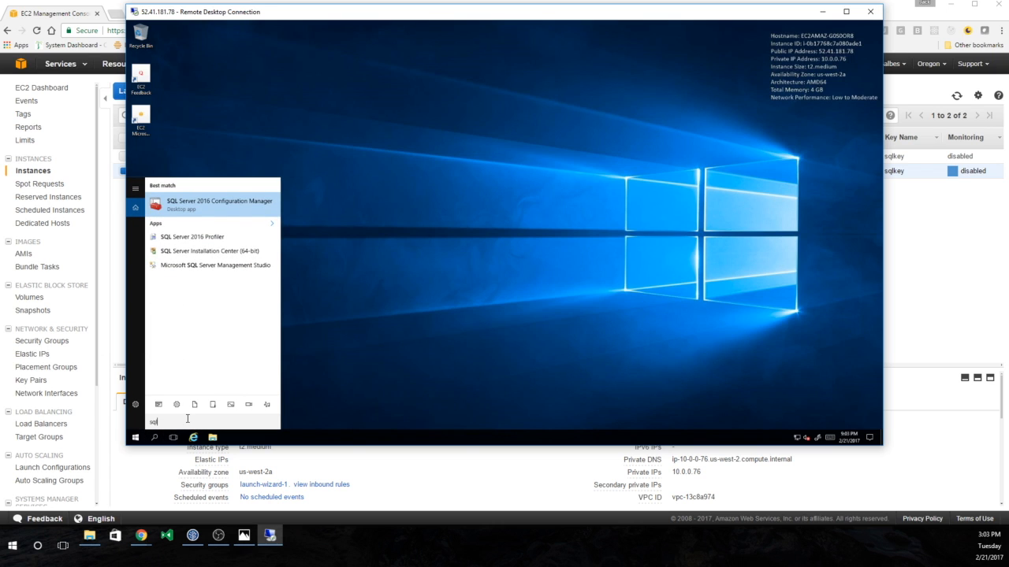
pyautogui.click(224, 266)
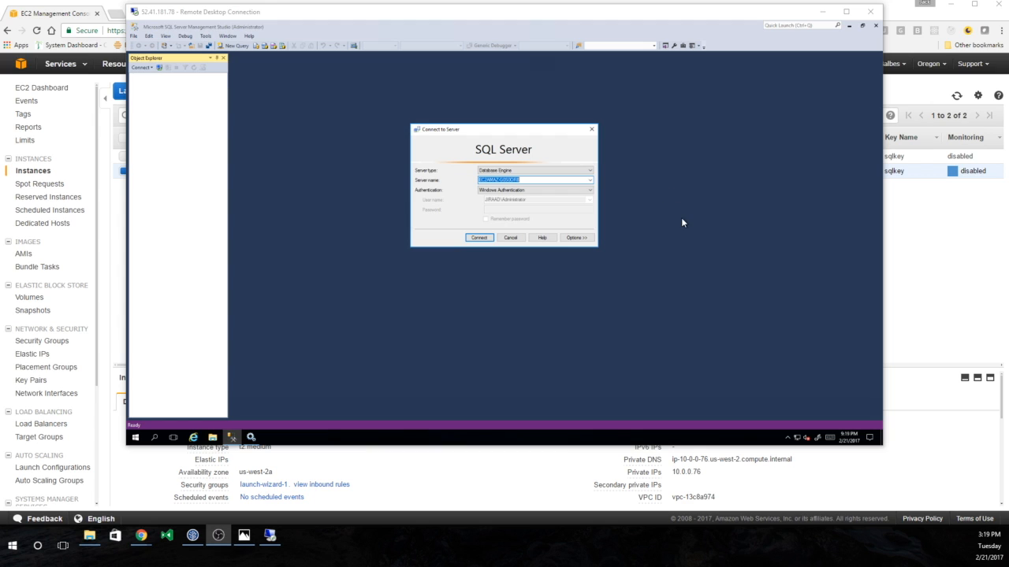
# - Connect to the local server and set its security to SQL Server and Windows Authentication mode
pyautogui.click(479, 238)
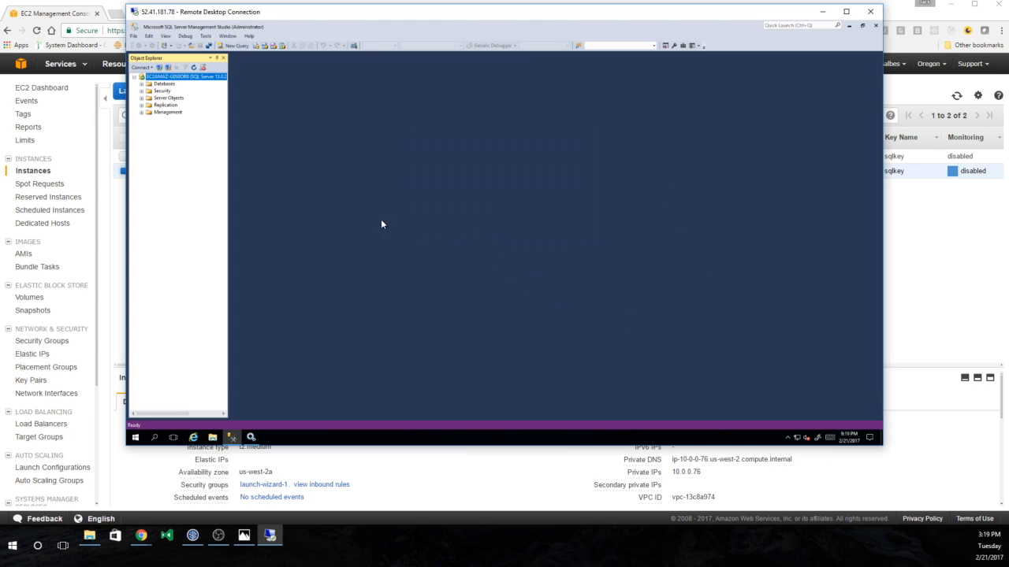
pyautogui.rightClick(187, 77)
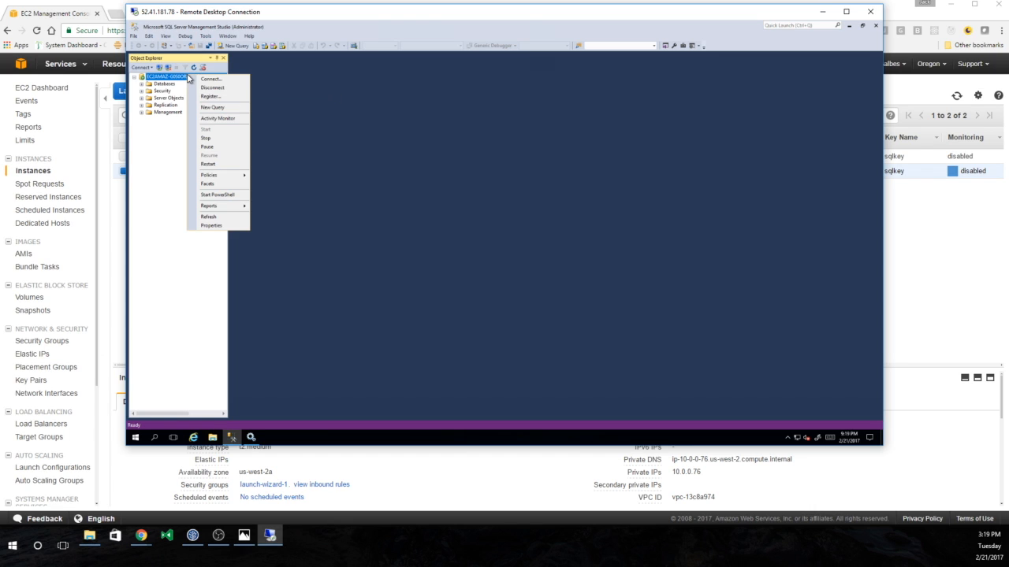
pyautogui.click(211, 226)
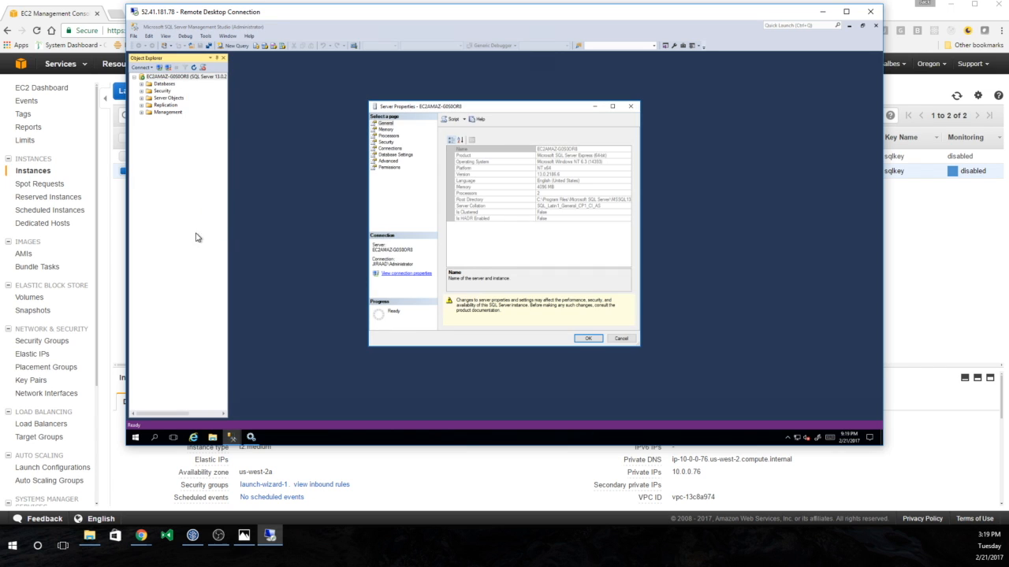
pyautogui.click(386, 142)
pyautogui.click(467, 160)
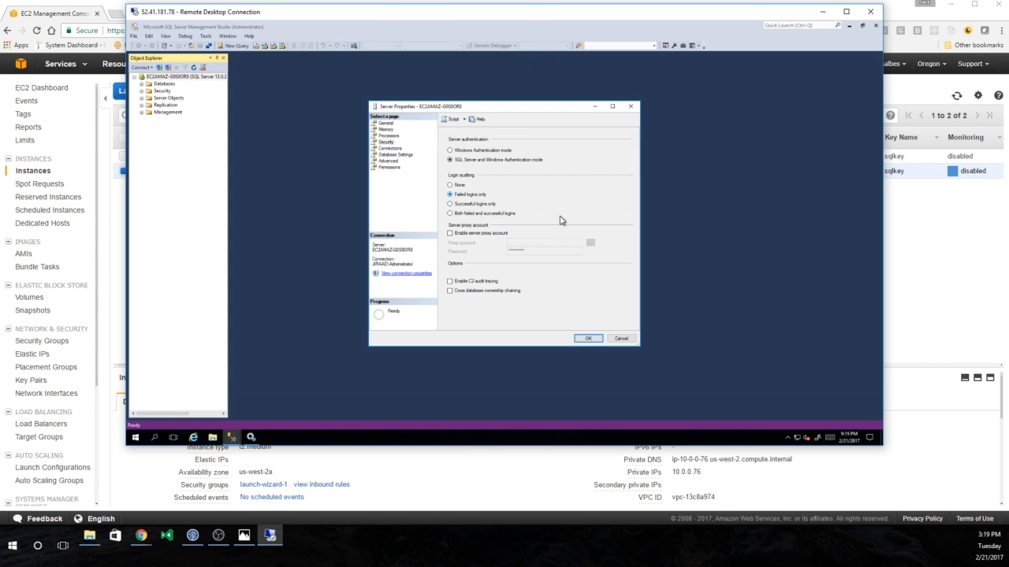
pyautogui.click(587, 338)
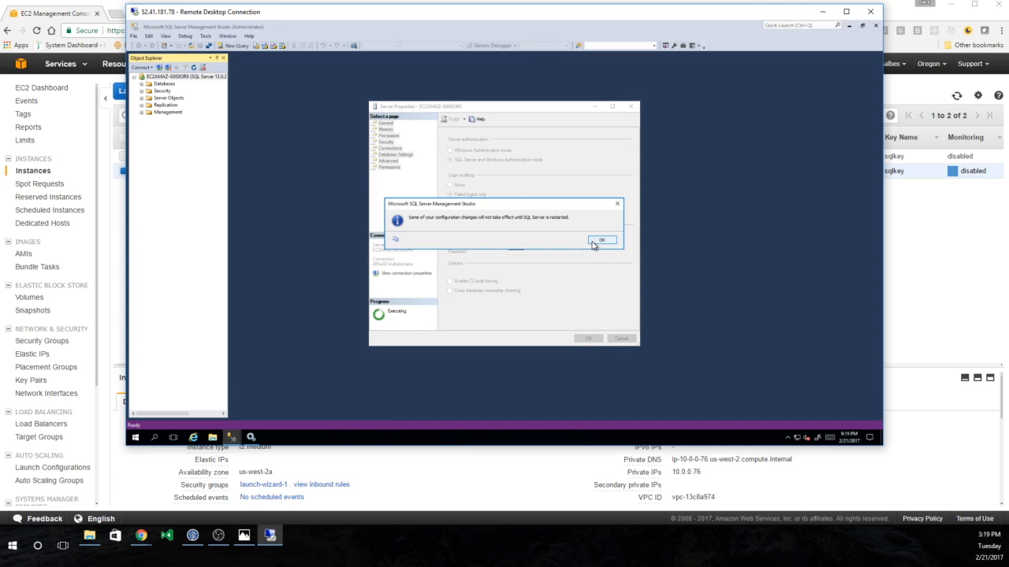
pyautogui.click(597, 240)
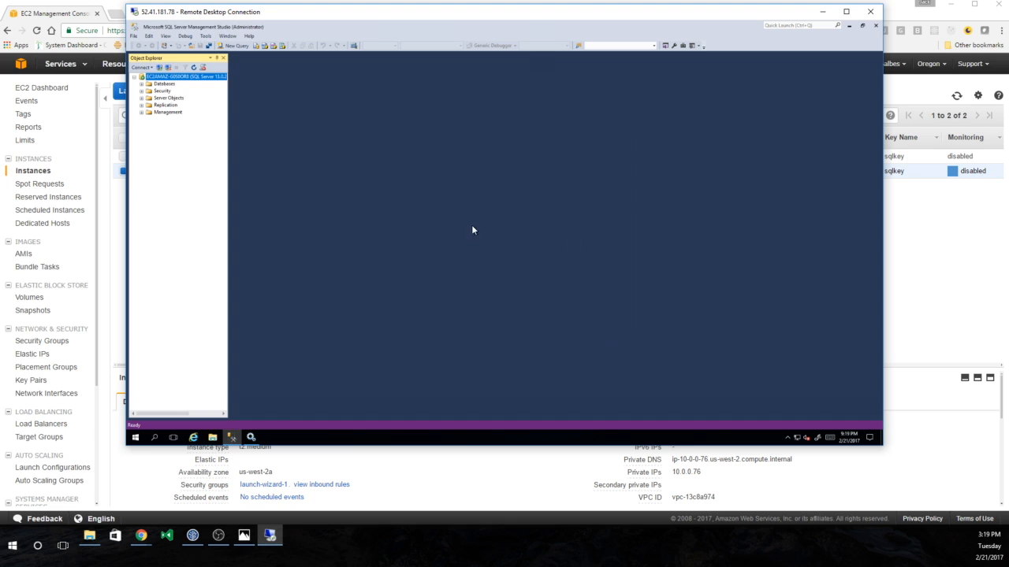
# - Create a new SQL Server-authenticated login named JIRAUSER and enter its password
pyautogui.rightClick(156, 93)
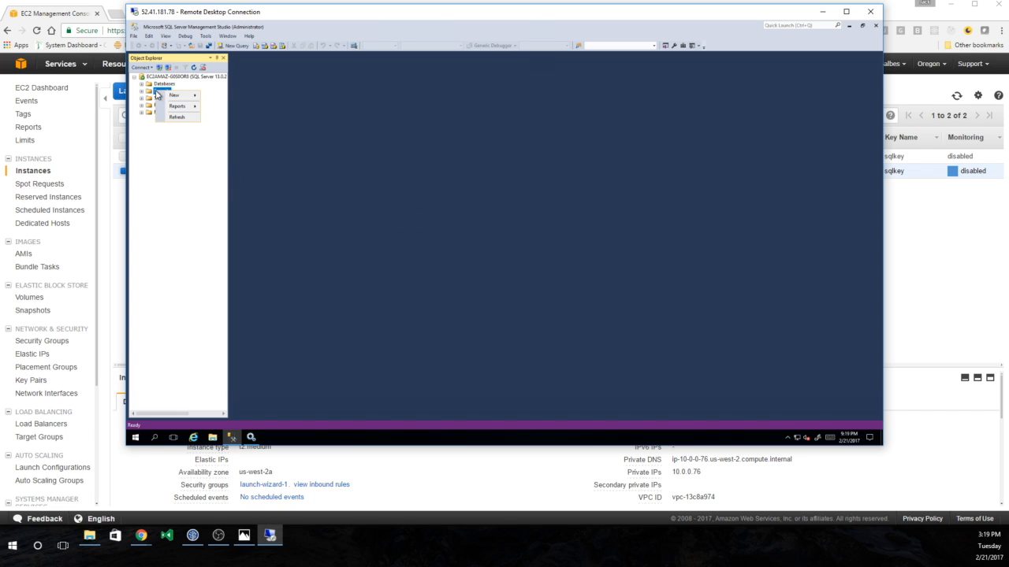
pyautogui.click(157, 94)
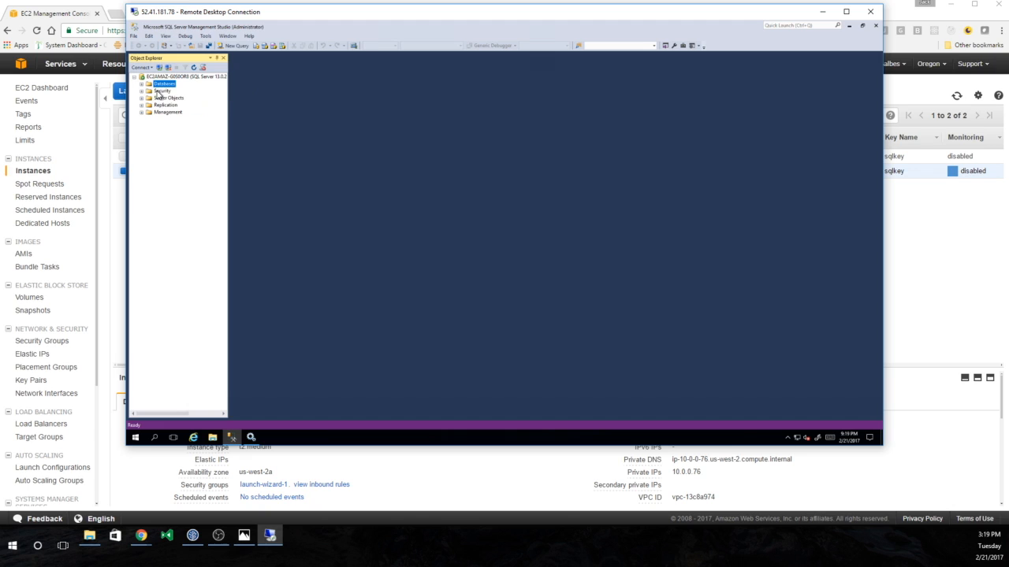
pyautogui.rightClick(158, 92)
pyautogui.moveTo(178, 96)
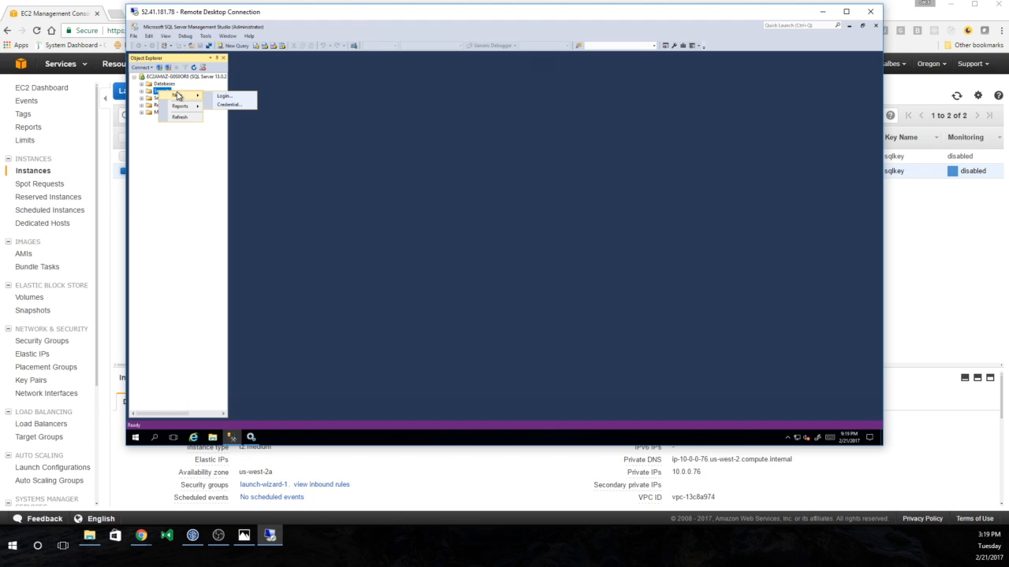
pyautogui.click(217, 96)
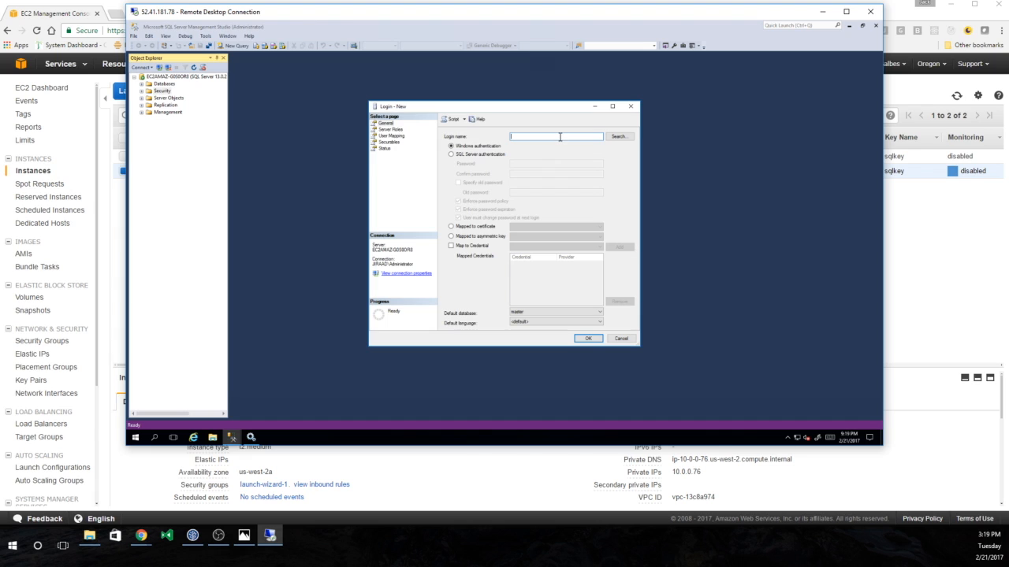
pyautogui.click(476, 155)
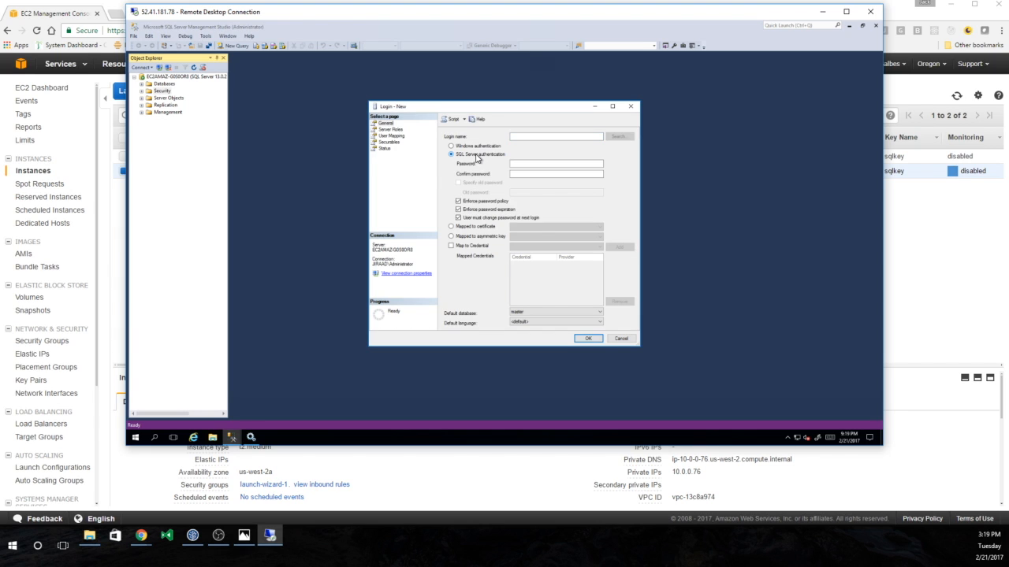
pyautogui.click(533, 137)
pyautogui.write('JIRAUSER')
pyautogui.press('Tab')
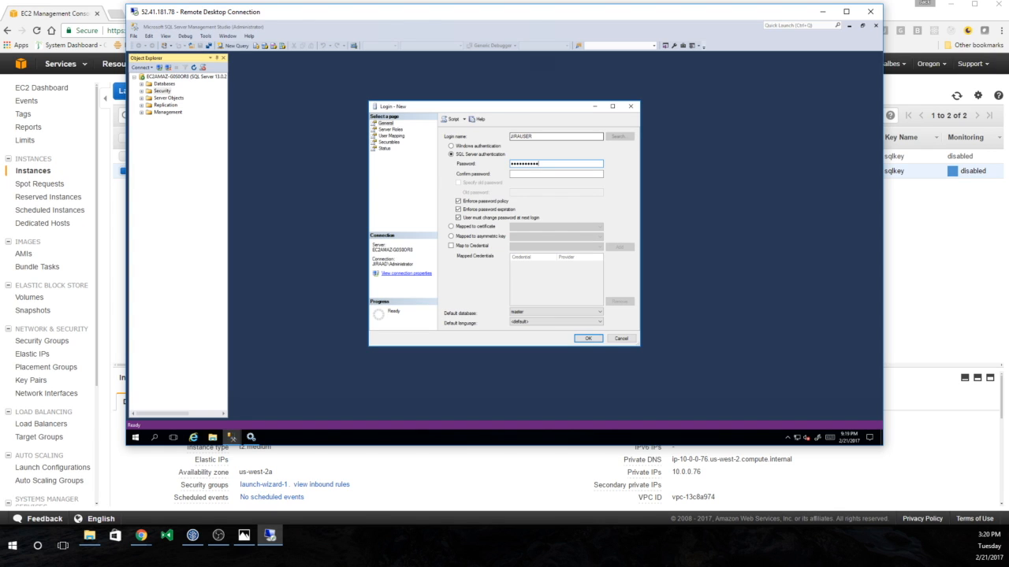
pyautogui.write('••••••••••')
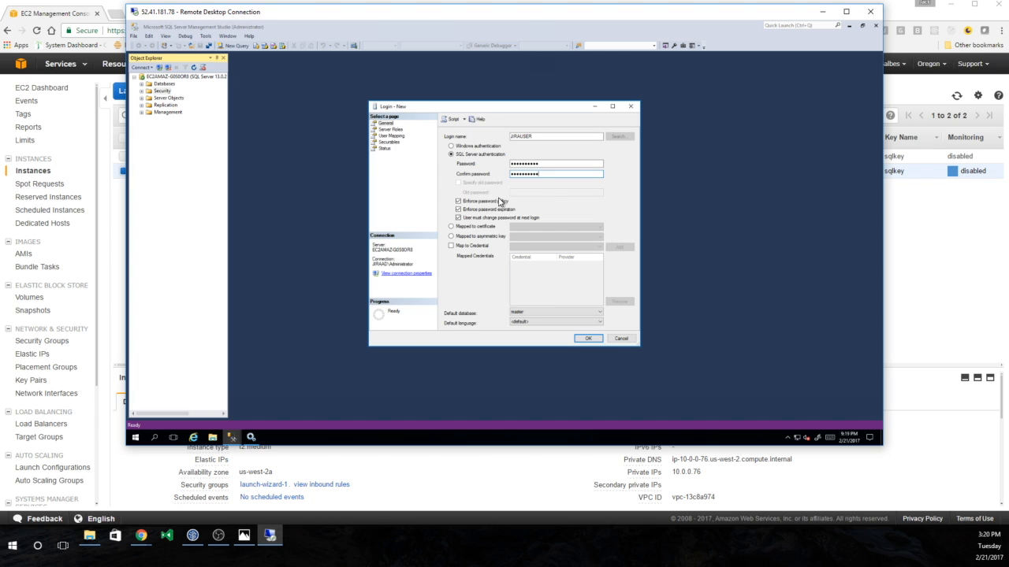
# - Disable password policy enforcement, grant the dbcreator server role, and save the login
pyautogui.click(494, 202)
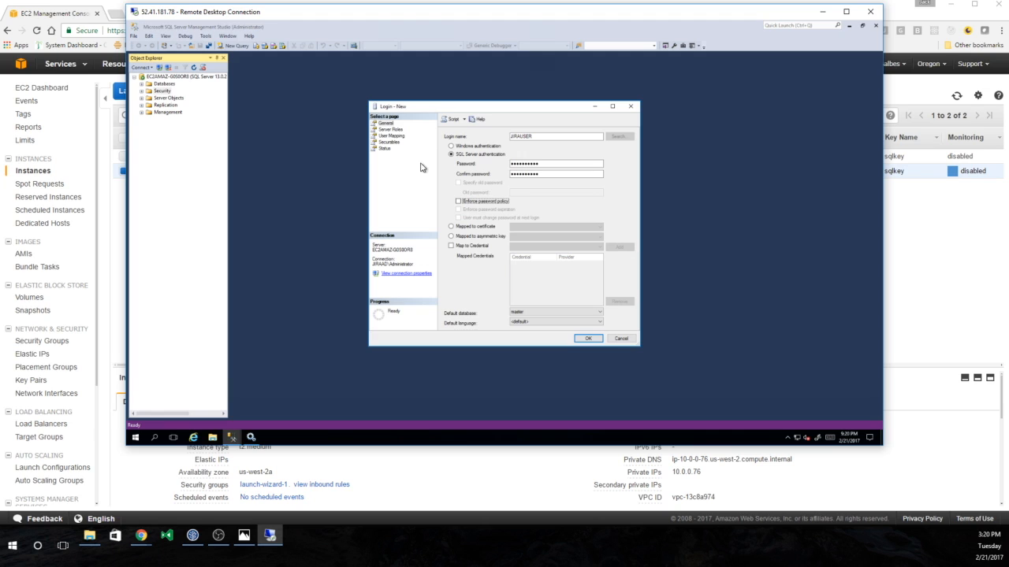
pyautogui.click(392, 129)
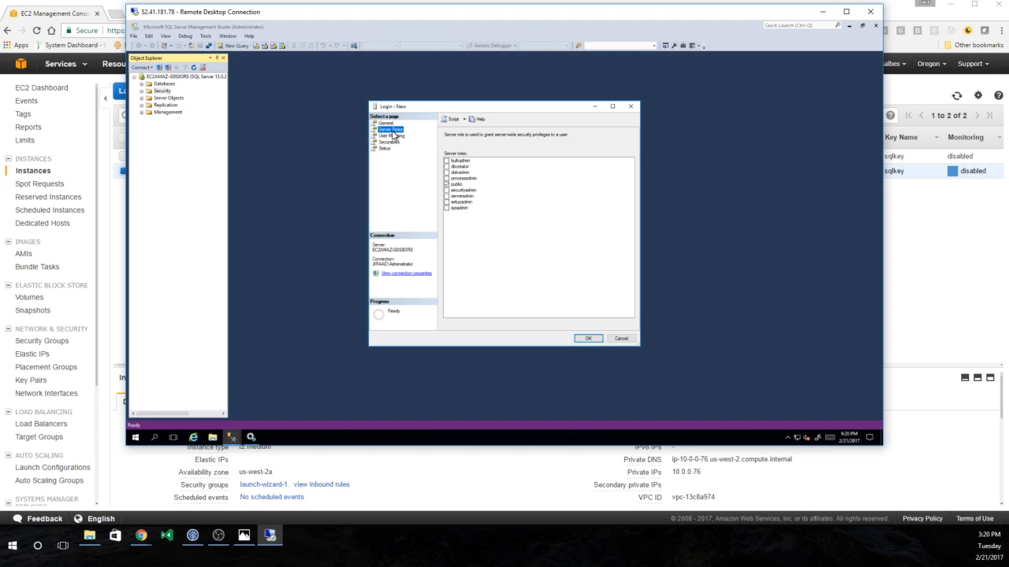
pyautogui.click(453, 167)
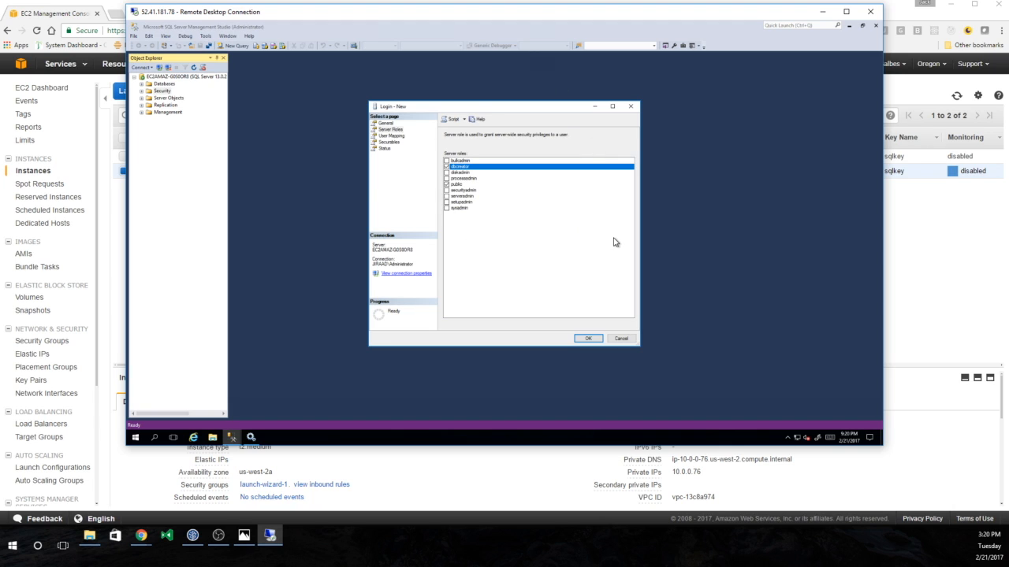
pyautogui.click(598, 339)
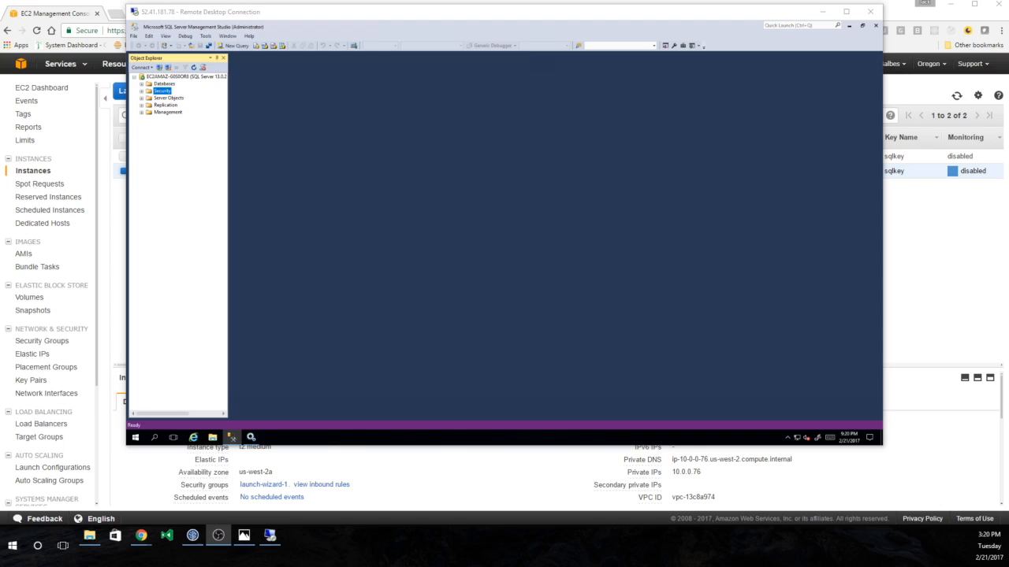
# - Search the remote Windows server for Services and open the Services console
pyautogui.click(154, 437)
pyautogui.write('s')
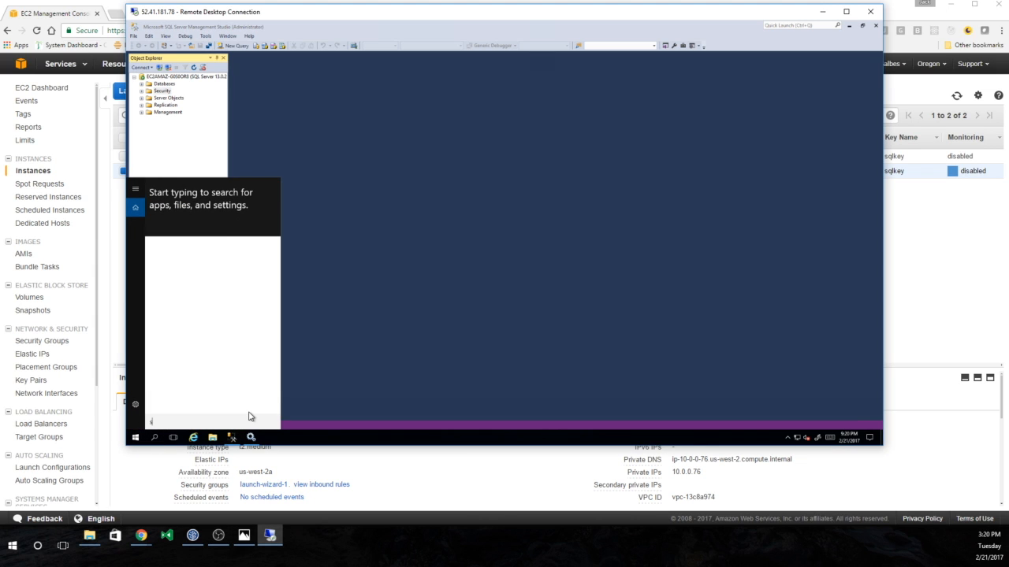
pyautogui.write('ser')
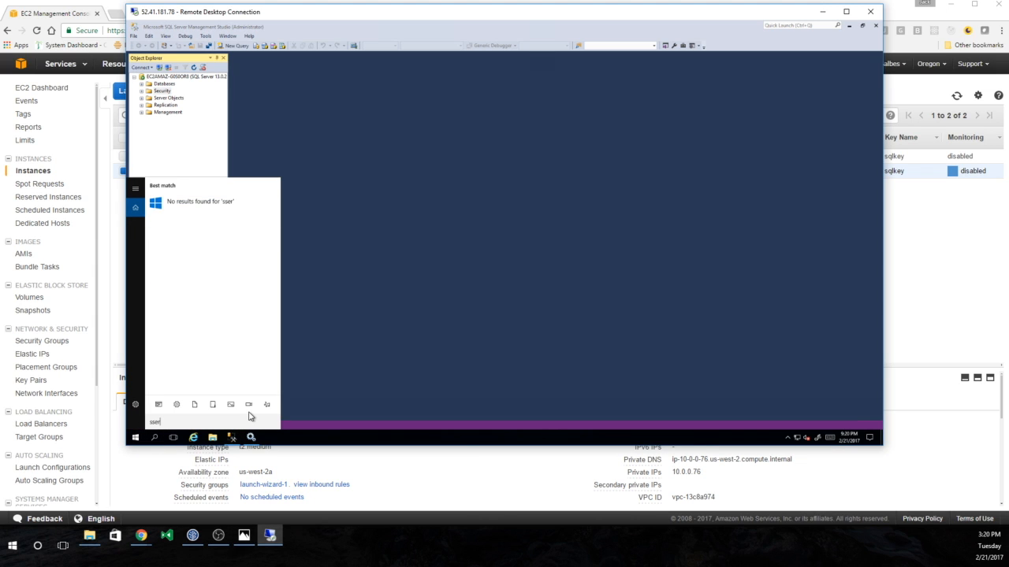
pyautogui.press('BackSpace')
pyautogui.press('BackSpace')
pyautogui.press('BackSpace')
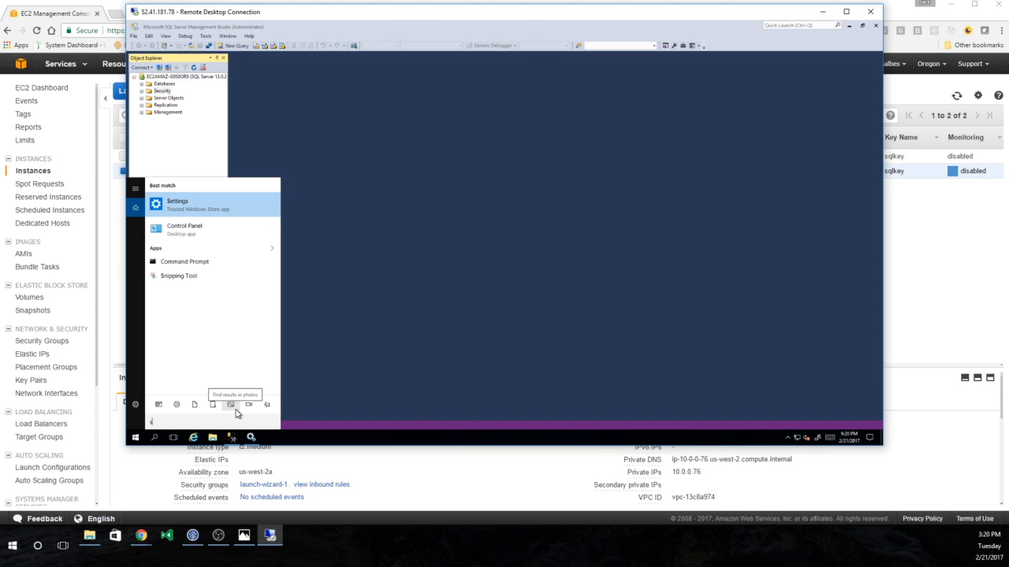
pyautogui.write('er')
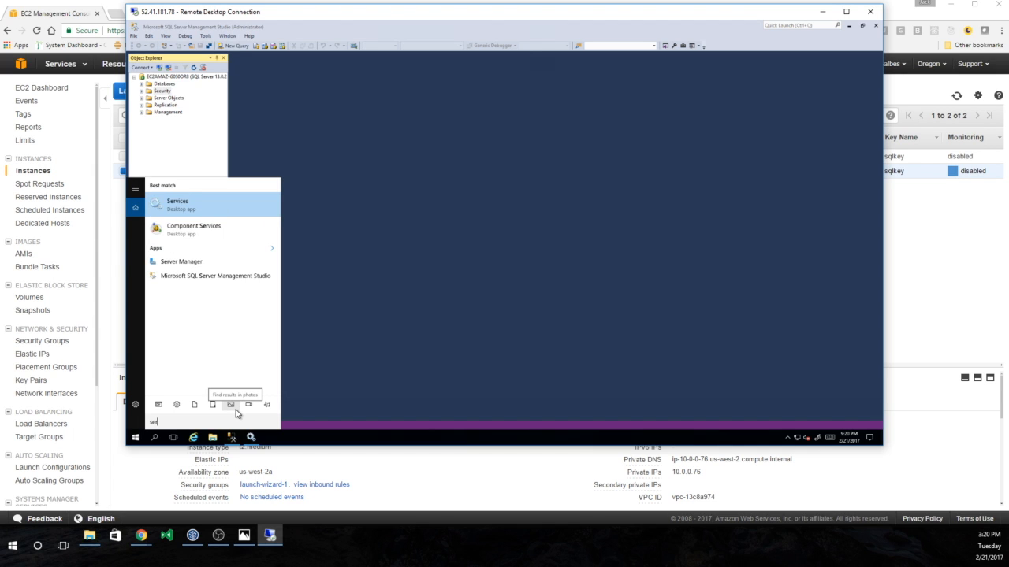
pyautogui.click(193, 212)
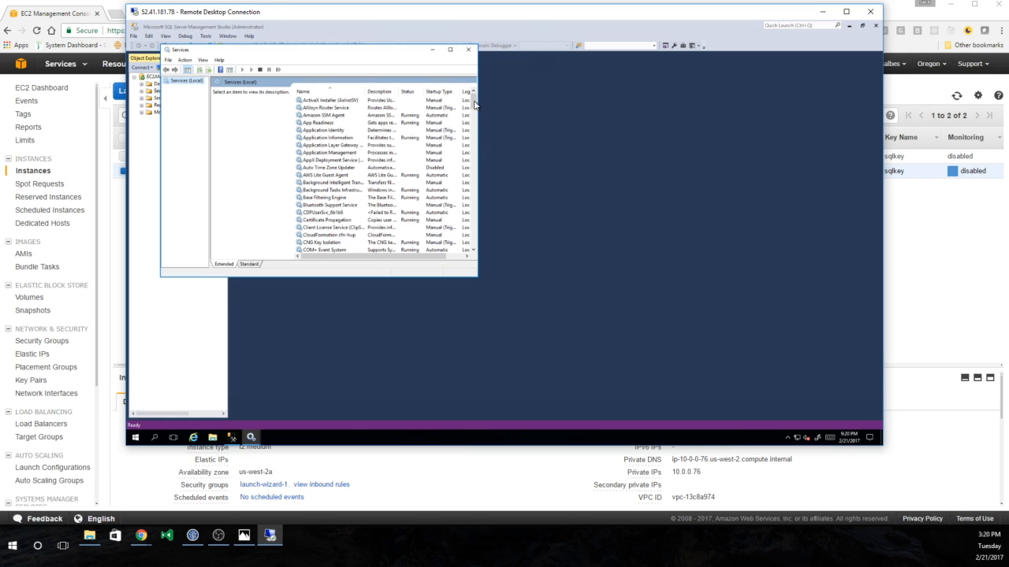
pyautogui.moveTo(473, 103); pyautogui.dragTo(473, 195)
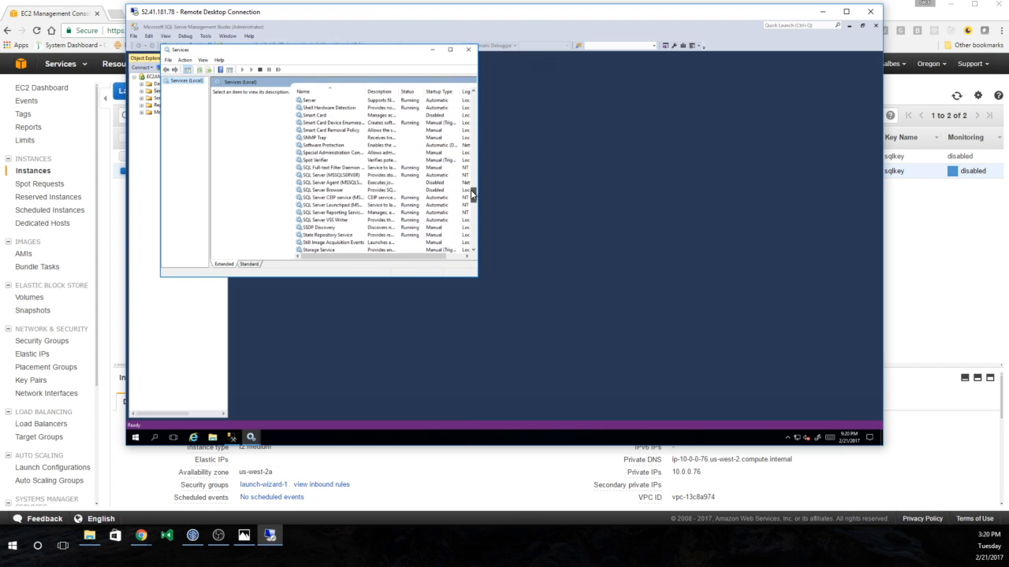
# - Restart the SQL Server (MSSQLSERVER) service along with its dependent services
pyautogui.click(346, 176)
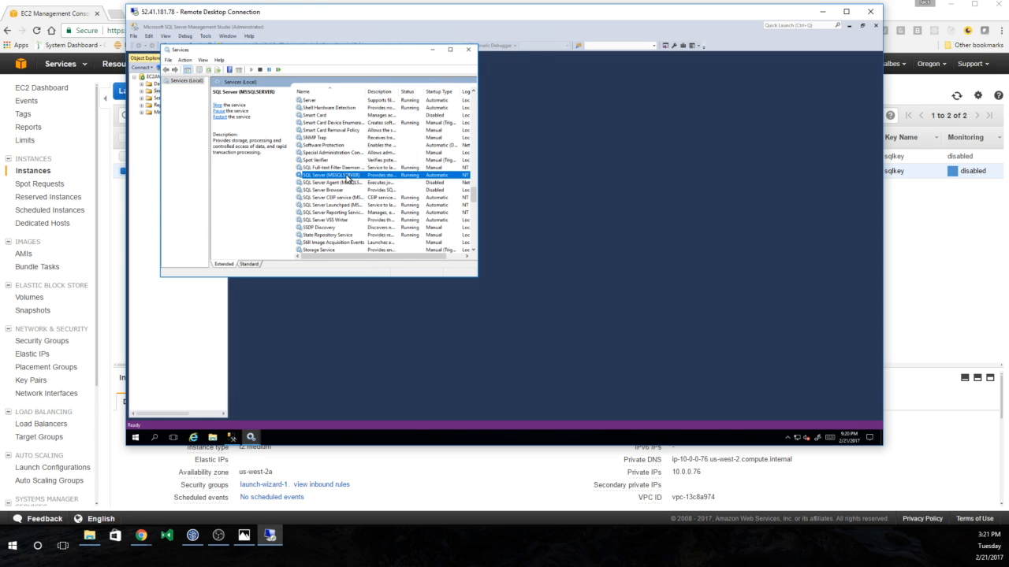
pyautogui.rightClick(347, 179)
pyautogui.click(361, 214)
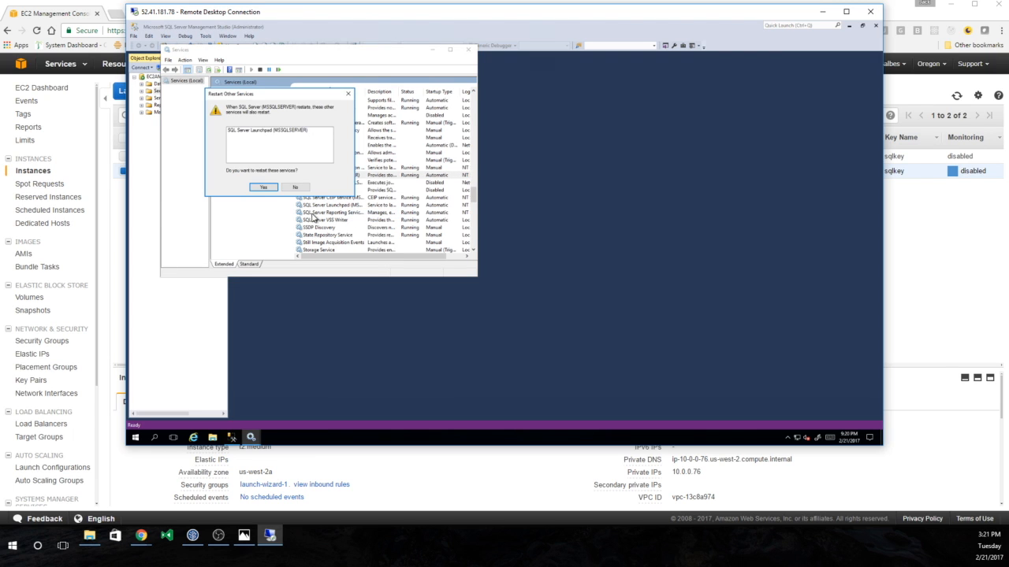
pyautogui.click(263, 186)
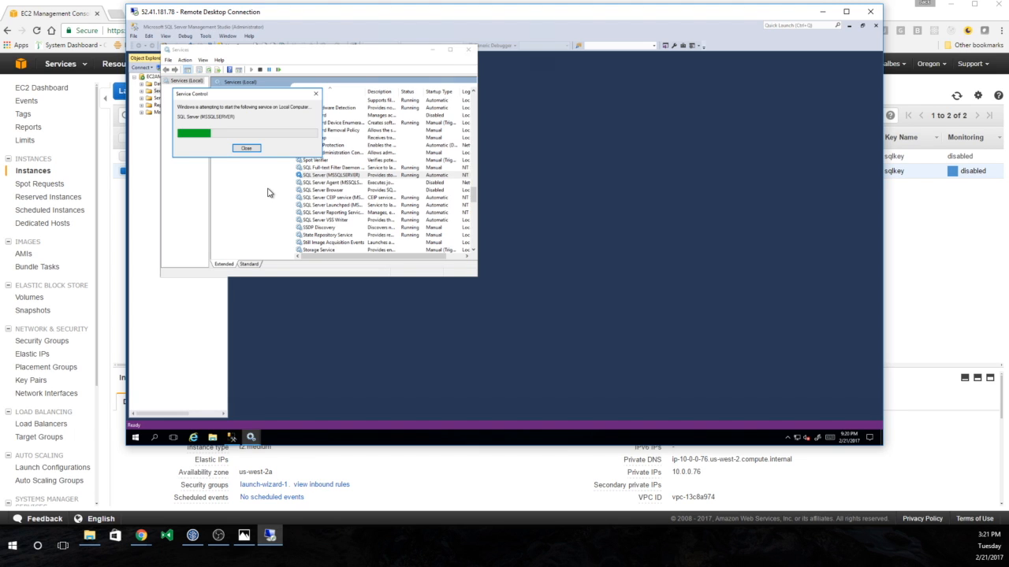
# - Disconnect Management Studio from the database server and bring the Services window back up
pyautogui.click(509, 179)
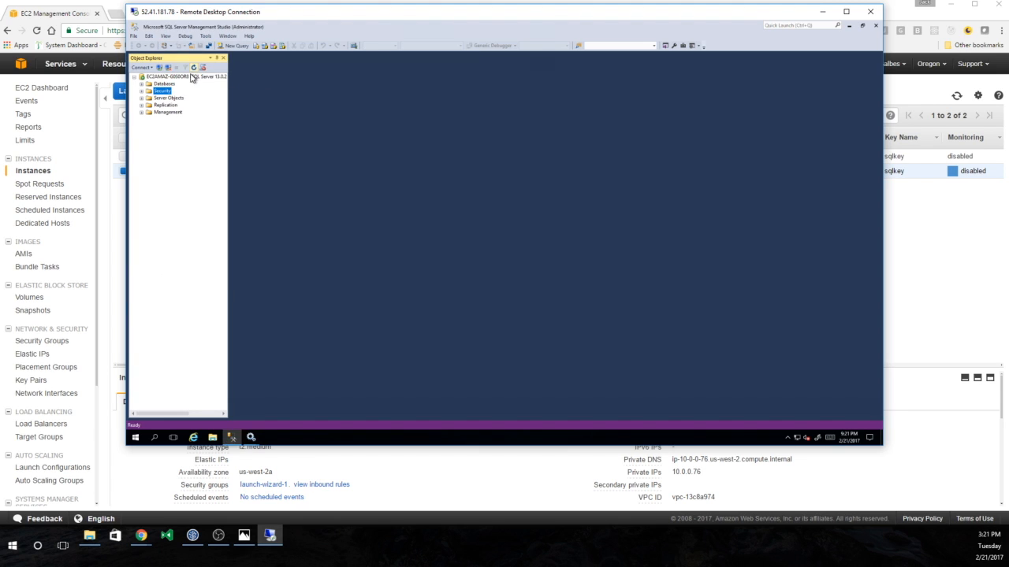
pyautogui.click(167, 67)
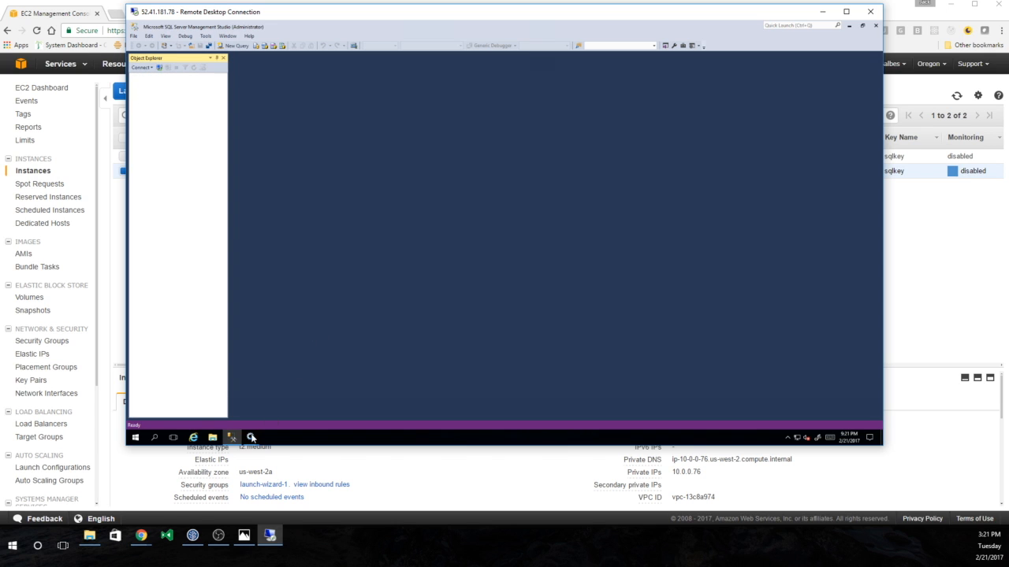
pyautogui.moveTo(252, 437)
pyautogui.click(275, 414)
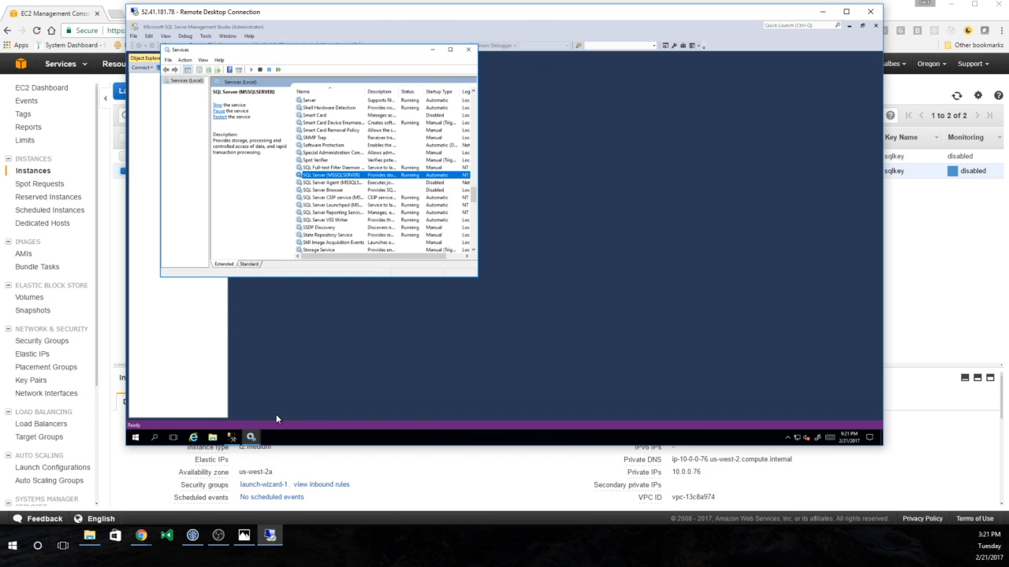
pyautogui.click(252, 438)
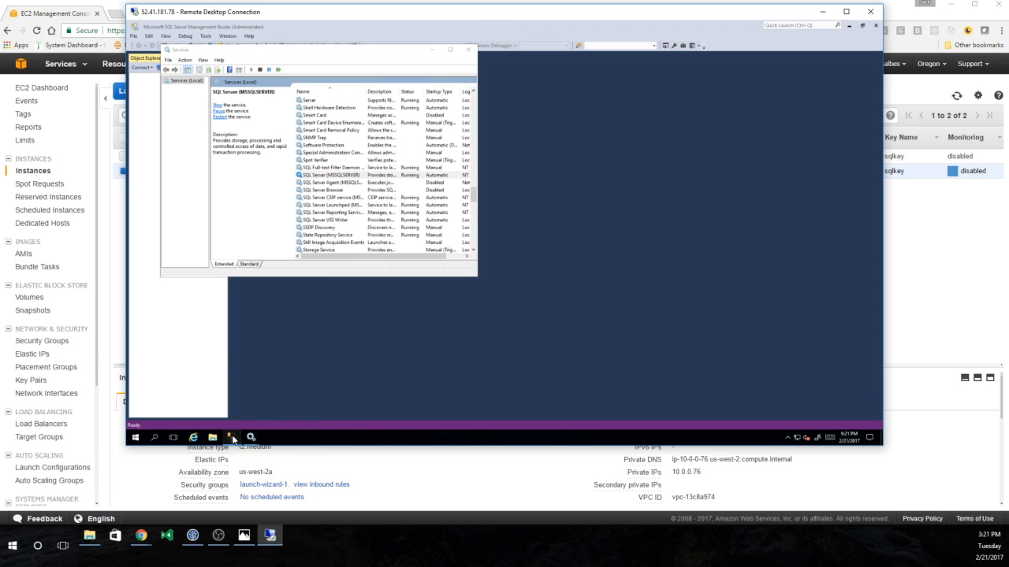
pyautogui.moveTo(236, 439)
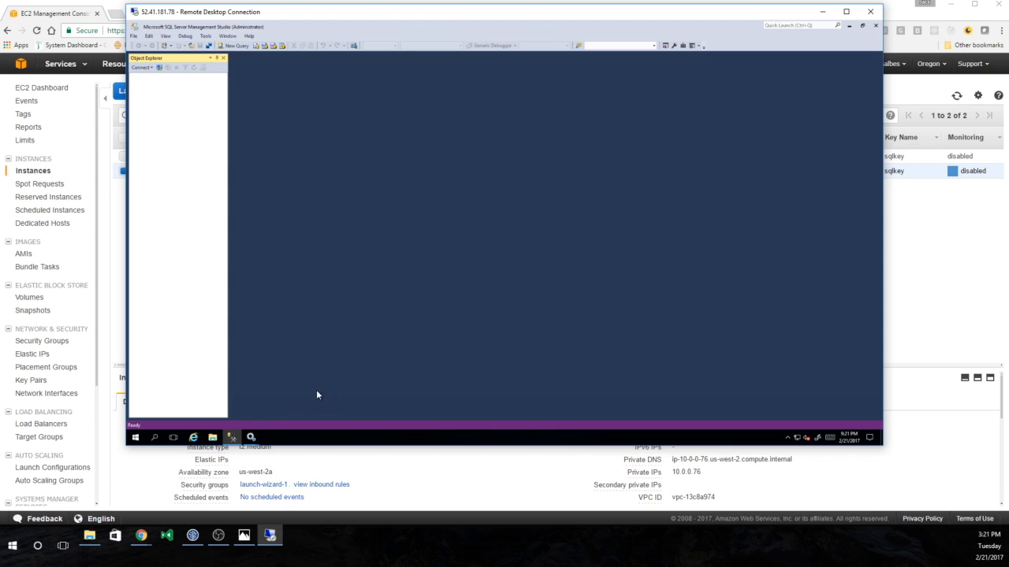
# - Reconnect using SQL Server Authentication with the JIRA login and its password, then select Databases
pyautogui.click(159, 67)
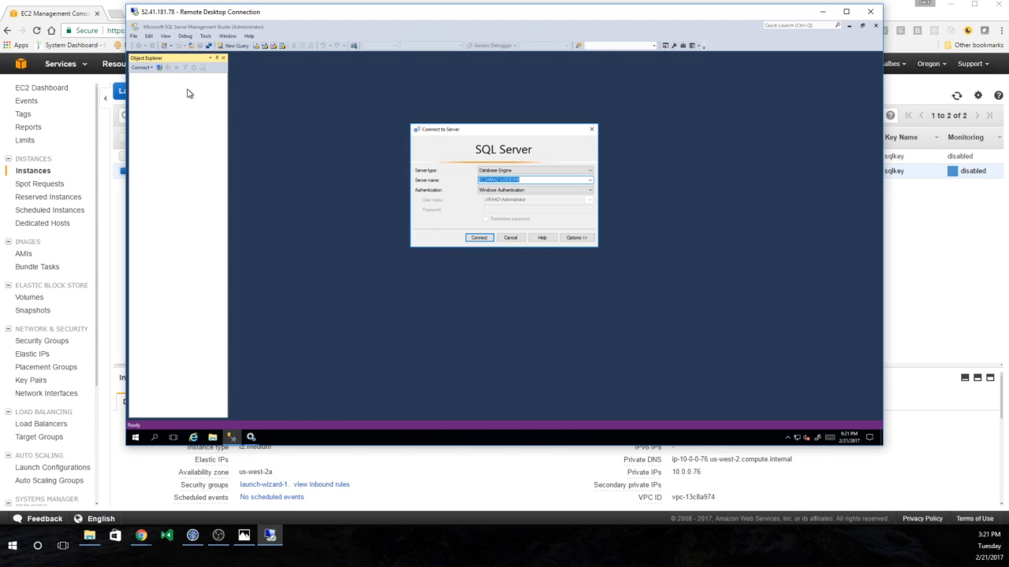
pyautogui.click(479, 190)
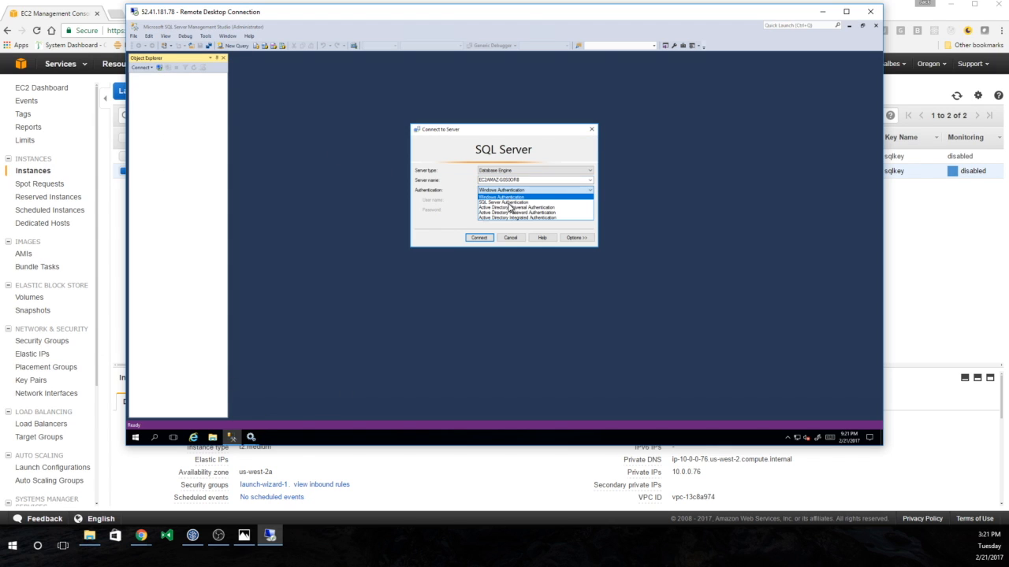
pyautogui.click(508, 203)
pyautogui.click(501, 201)
pyautogui.click(511, 200)
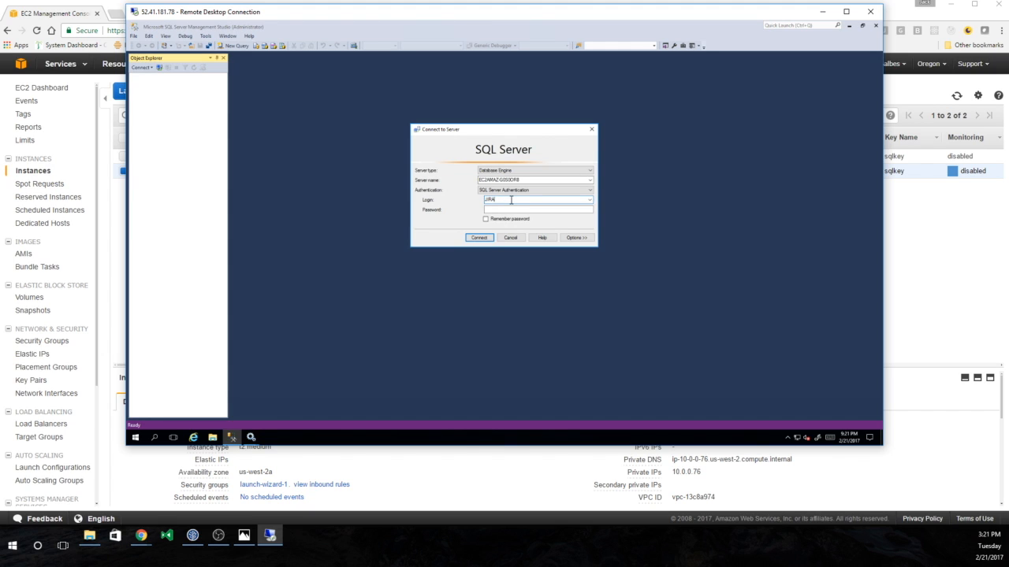
pyautogui.press('Tab')
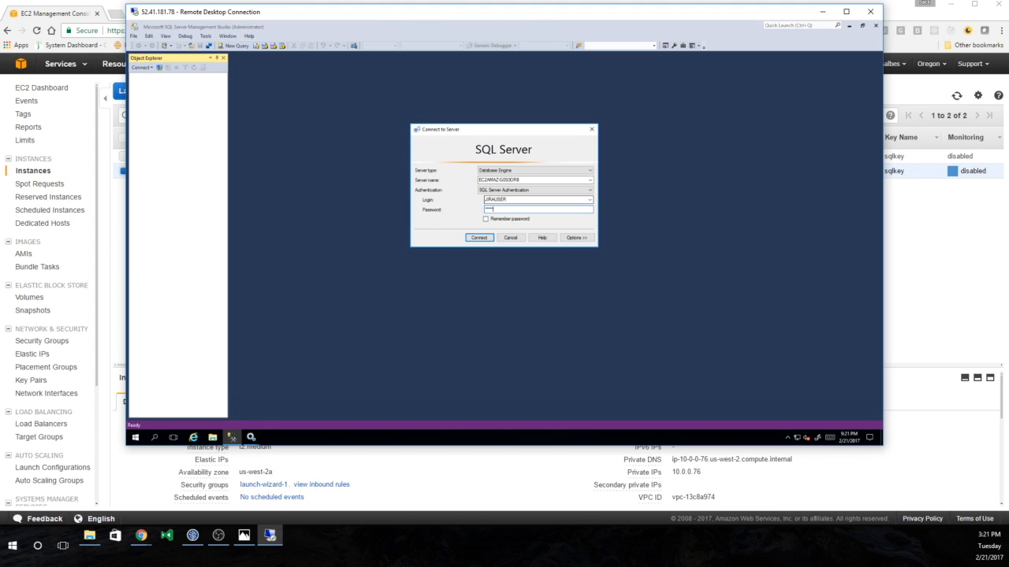
pyautogui.press('Return')
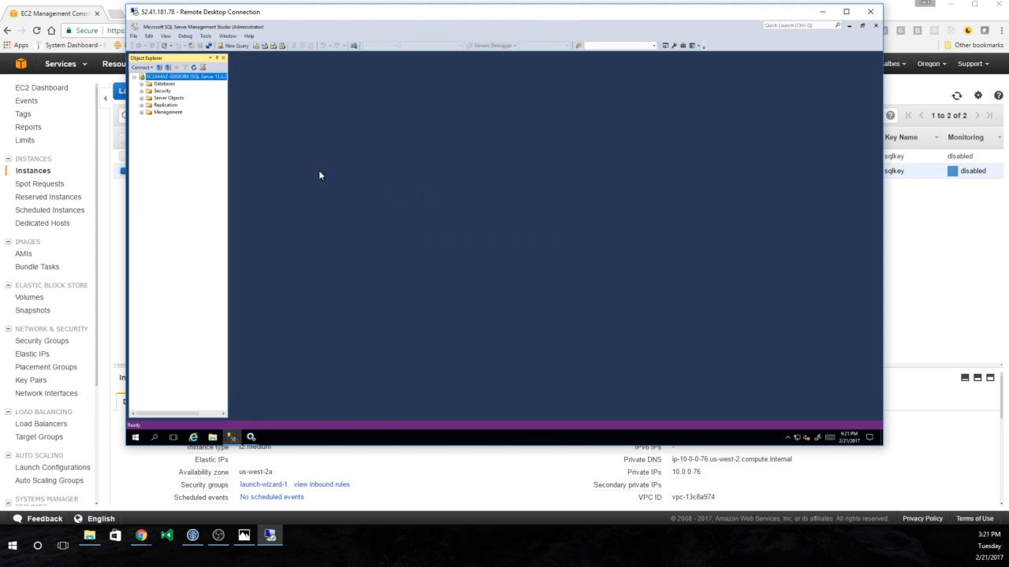
pyautogui.click(153, 85)
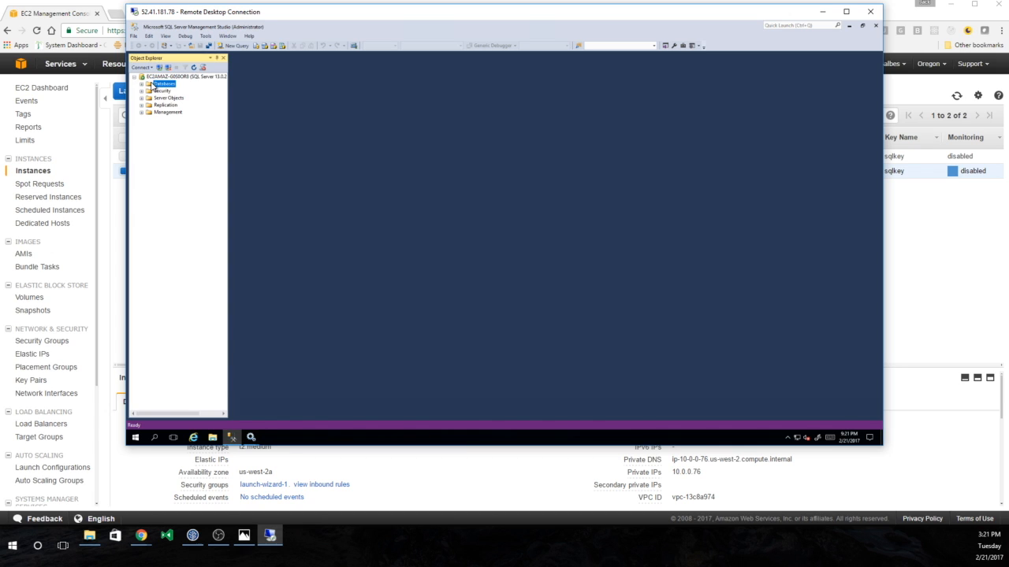
# - Create a new database named JIRA, then expand Databases and select it
pyautogui.rightClick(152, 83)
pyautogui.click(163, 86)
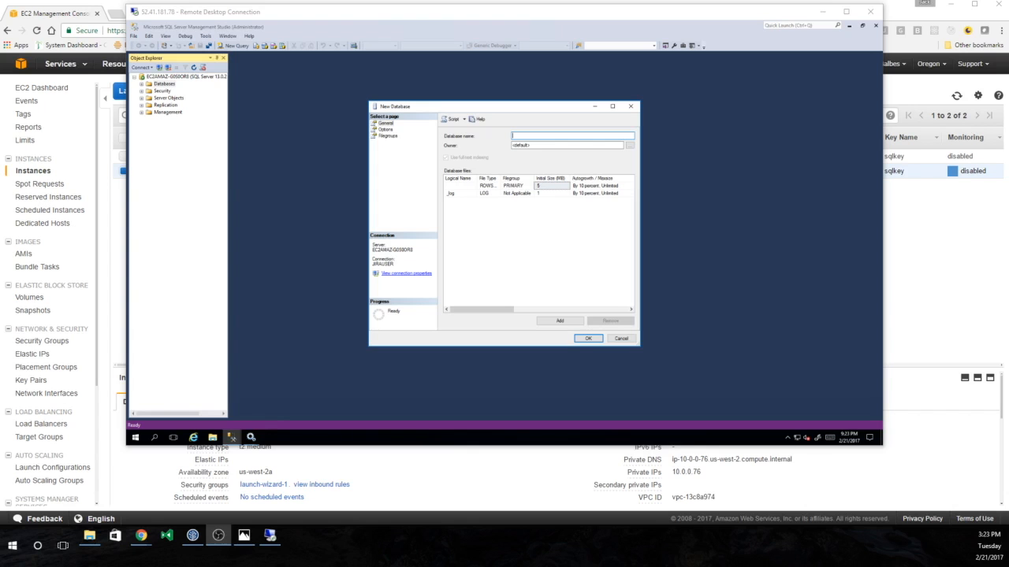
pyautogui.click(567, 134)
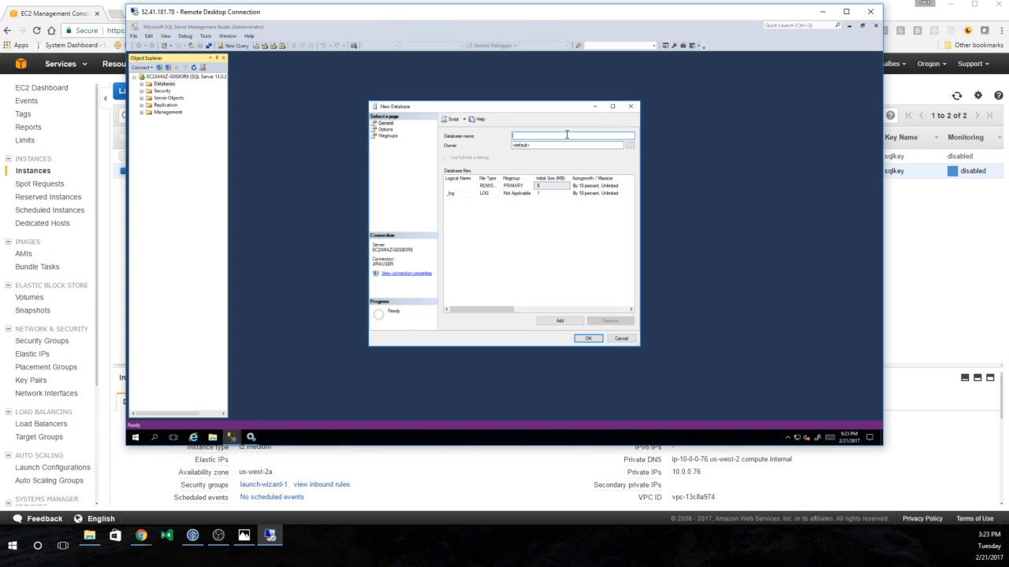
pyautogui.write('JIRA')
pyautogui.click(588, 338)
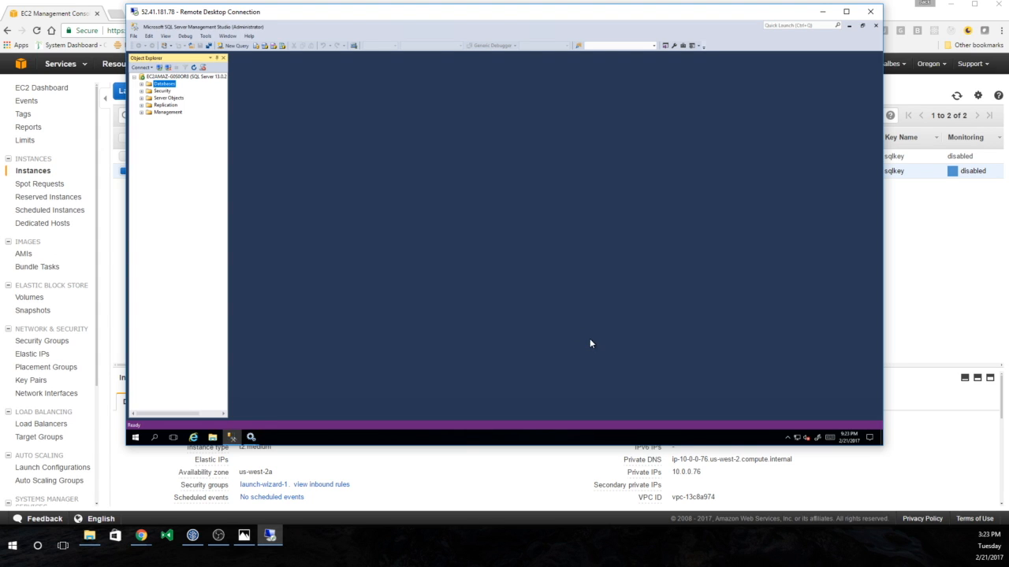
pyautogui.click(141, 84)
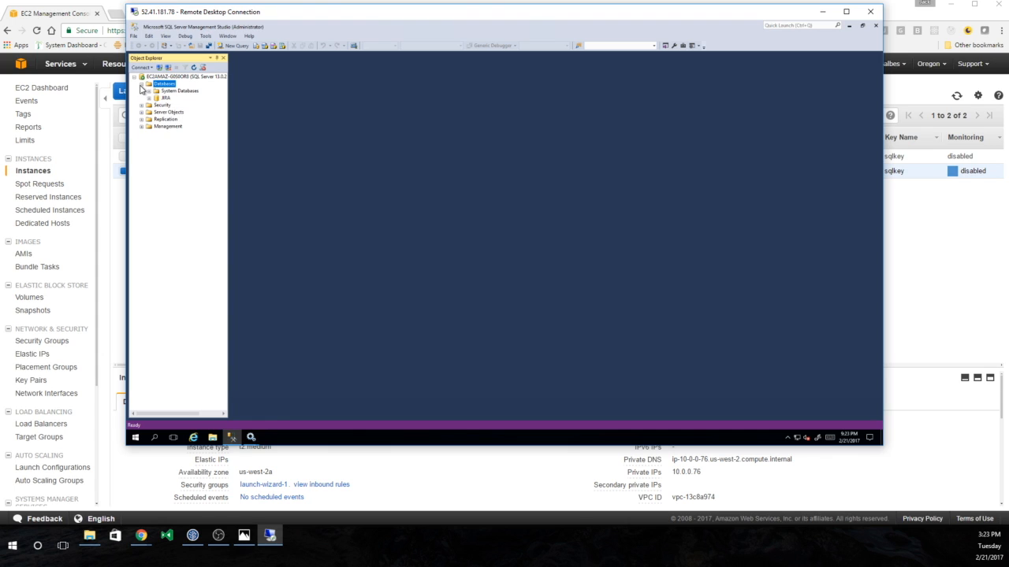
pyautogui.click(158, 99)
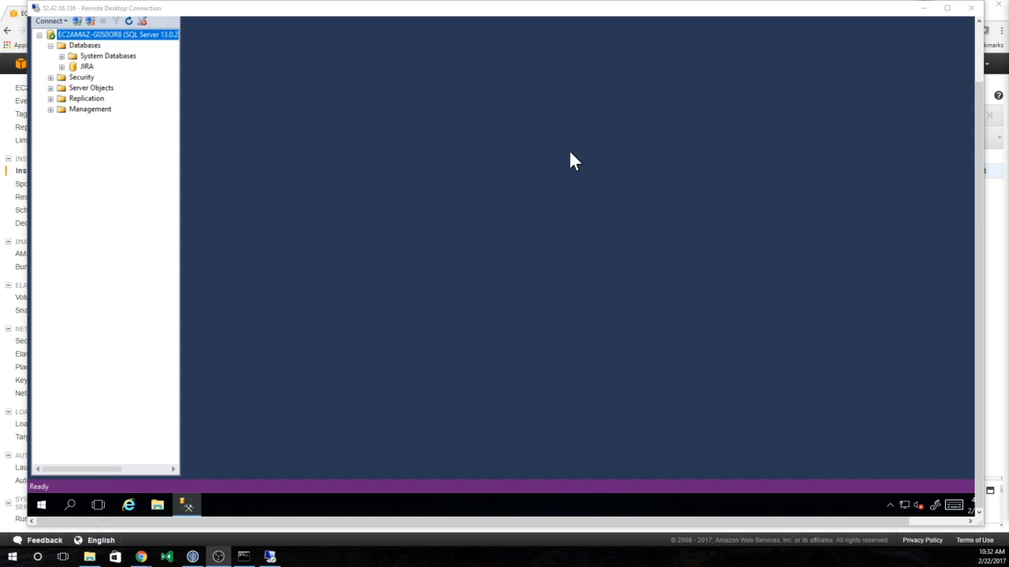
pyautogui.click(969, 8)
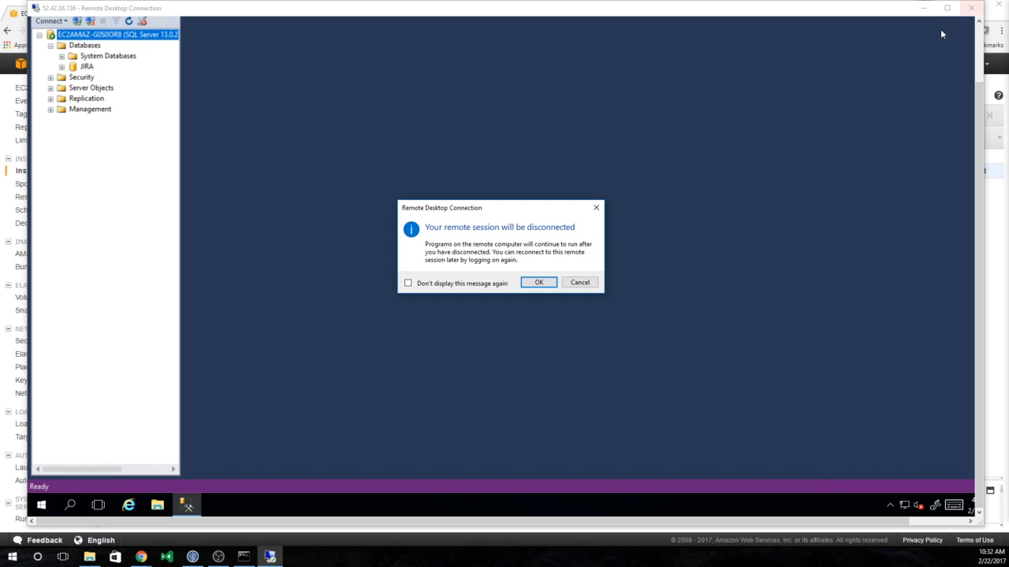
pyautogui.click(532, 283)
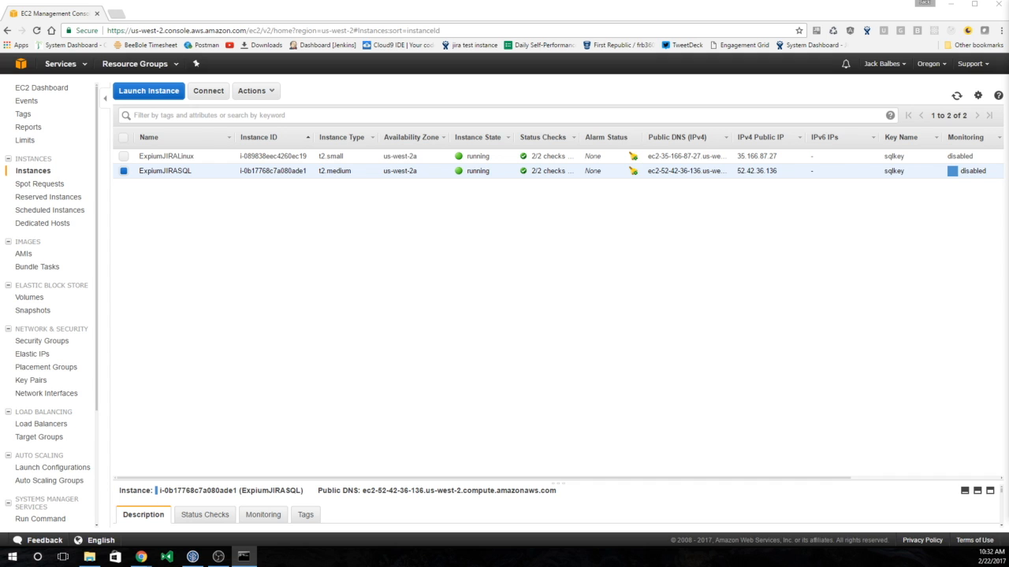
pyautogui.moveTo(1008, 93); pyautogui.dragTo(567, 241)
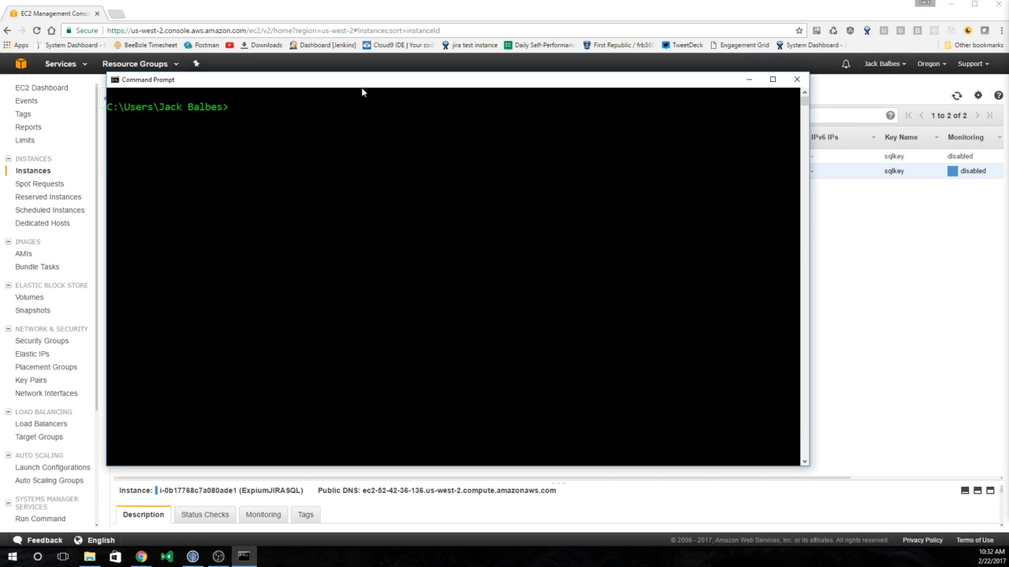
pyautogui.write('cls')
pyautogui.press('Up')
pyautogui.press('Up')
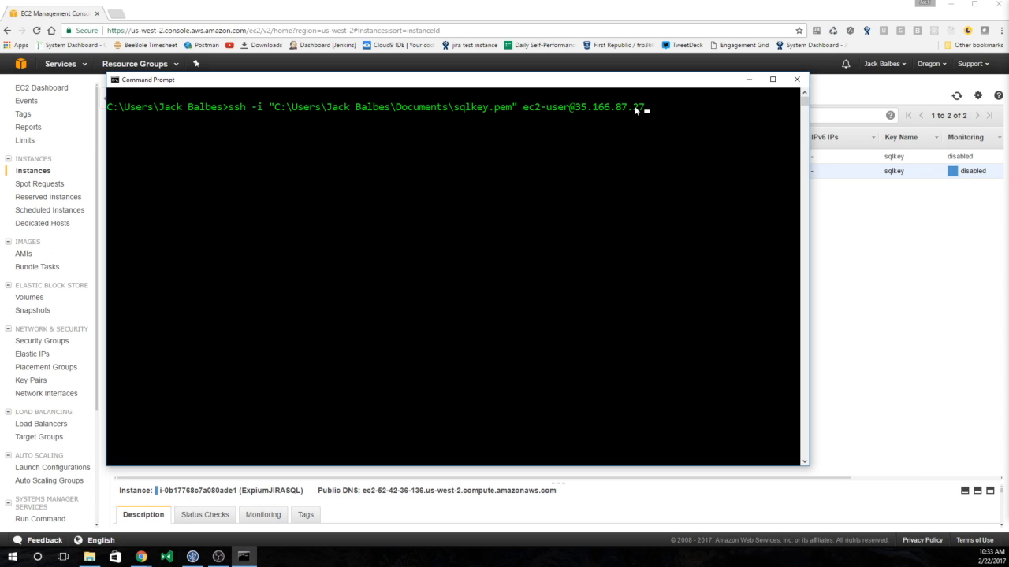
pyautogui.moveTo(633, 85); pyautogui.dragTo(654, 241)
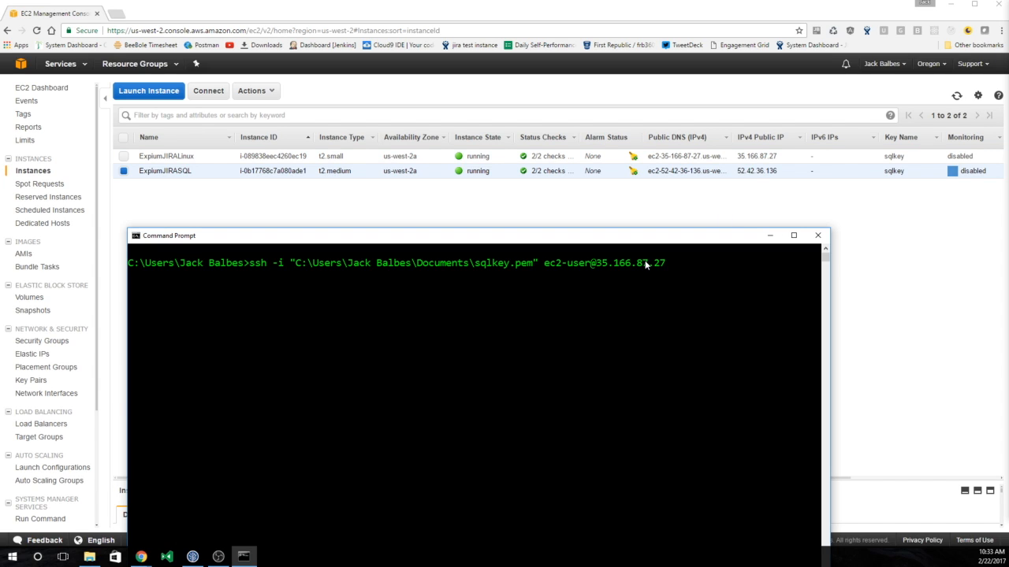
# - SSH into the Linux instance and wget the atlassian-jira-software-7.3.1-x64.bin installer
pyautogui.press('Return')
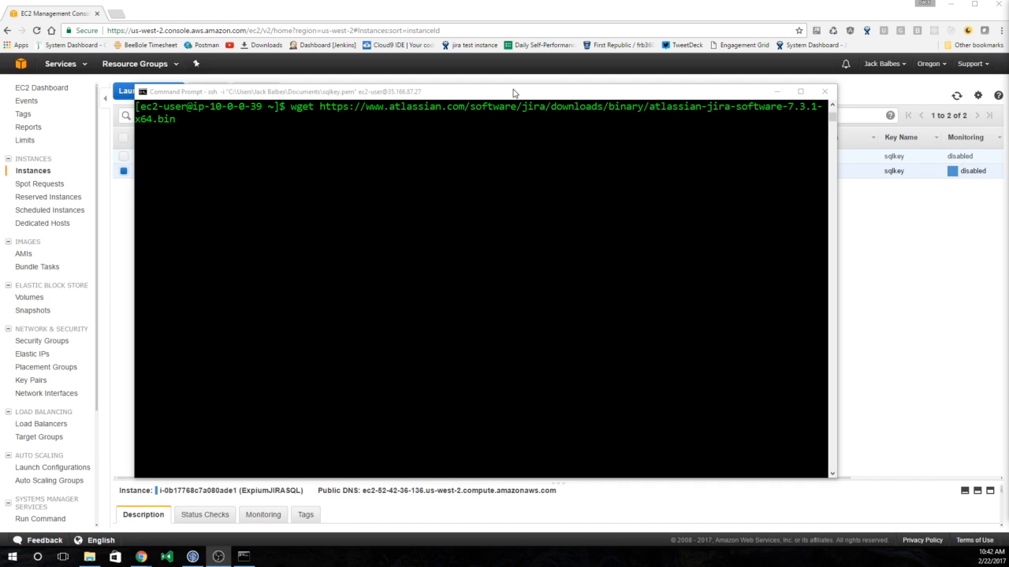
pyautogui.click(512, 94)
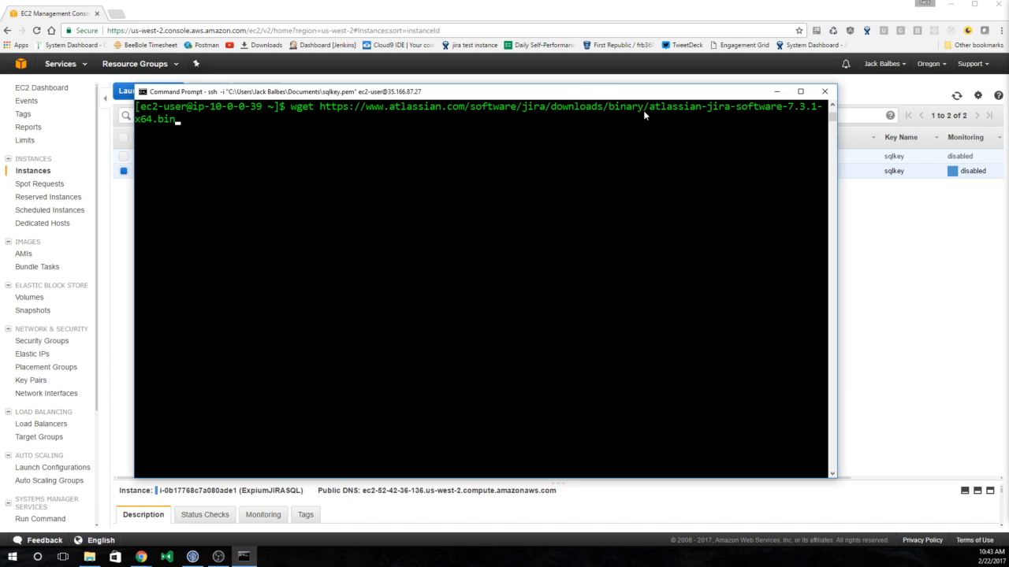
pyautogui.press('Return')
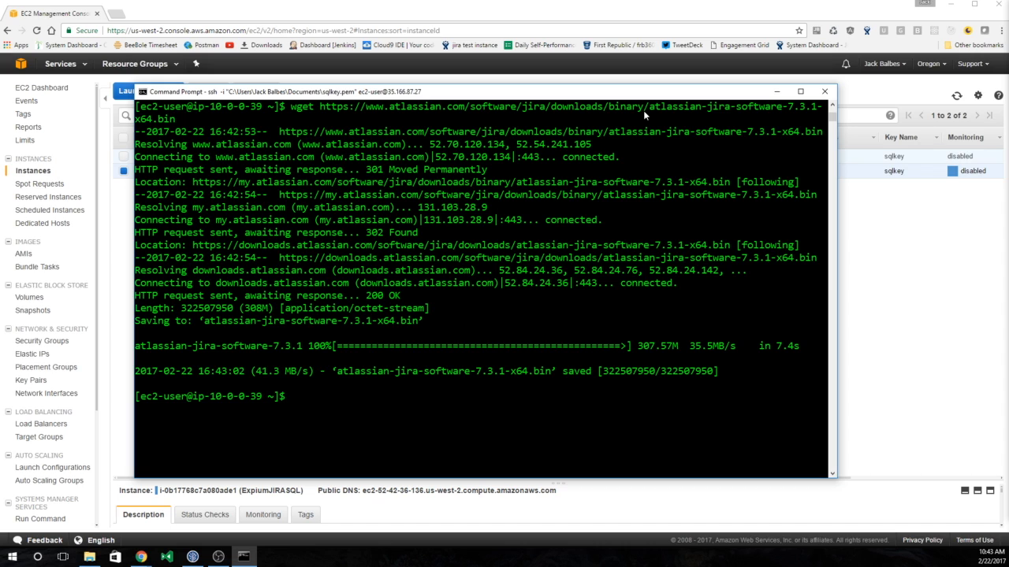
pyautogui.write('chmod 700 at')
# - Run chmod 700 on the JIRA installer and launch it with sudo
pyautogui.press('Tab')
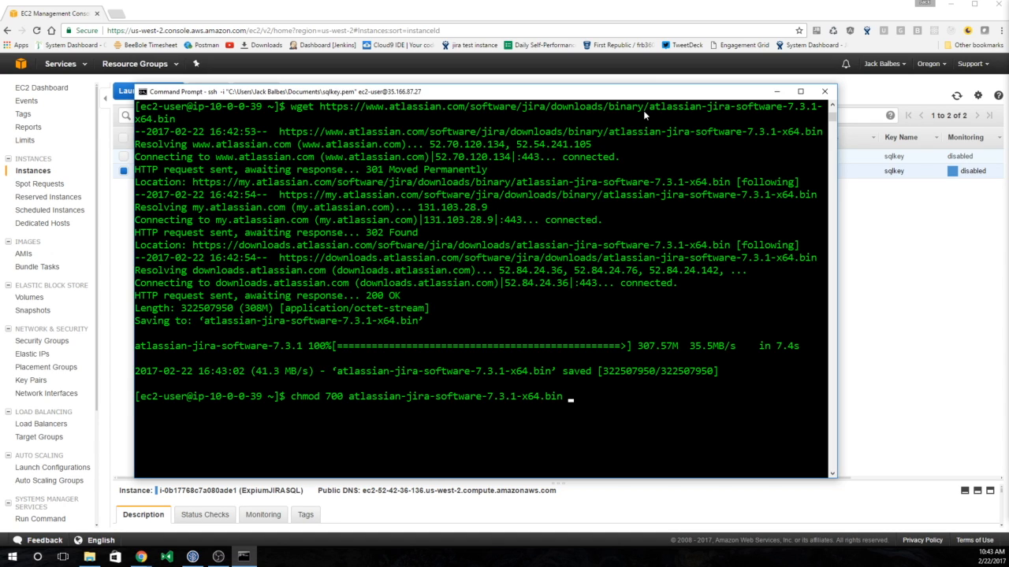
pyautogui.press('Return')
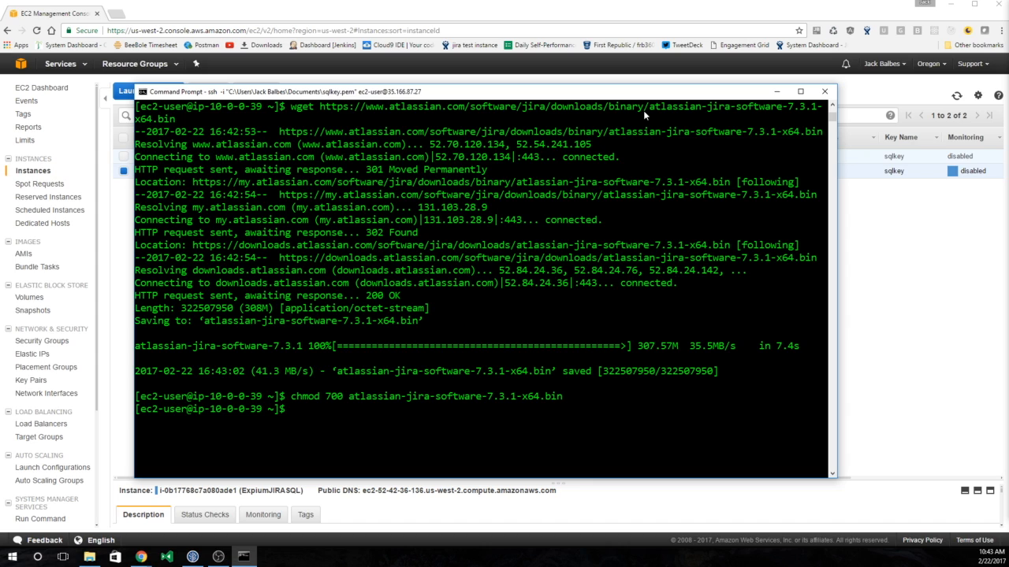
pyautogui.write('suso')
pyautogui.press('BackSpace')
pyautogui.press('BackSpace')
pyautogui.press('BackSpace')
pyautogui.press('BackSpace')
pyautogui.press('BackSpace')
pyautogui.write('sudo ./a')
pyautogui.press('Tab')
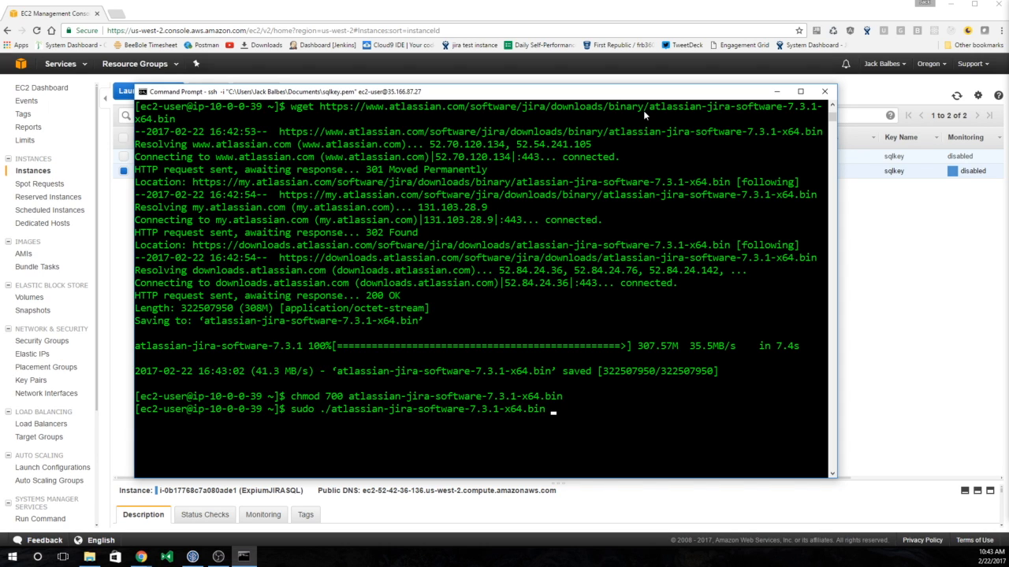
pyautogui.press('Return')
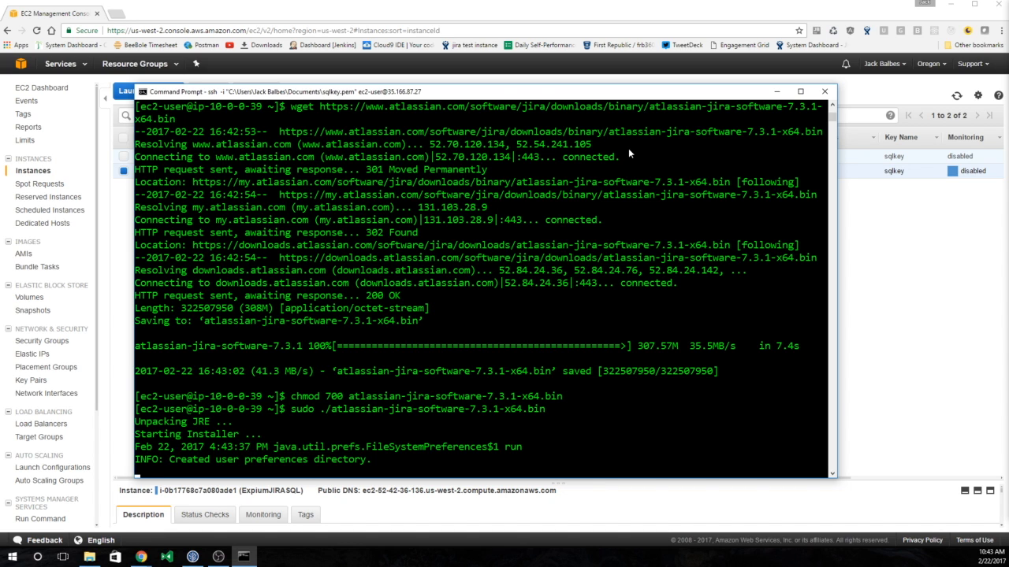
# - Choose custom install with default location and ports 8080/8005, install as a service, then start JIRA
pyautogui.write('o')
pyautogui.press('Return')
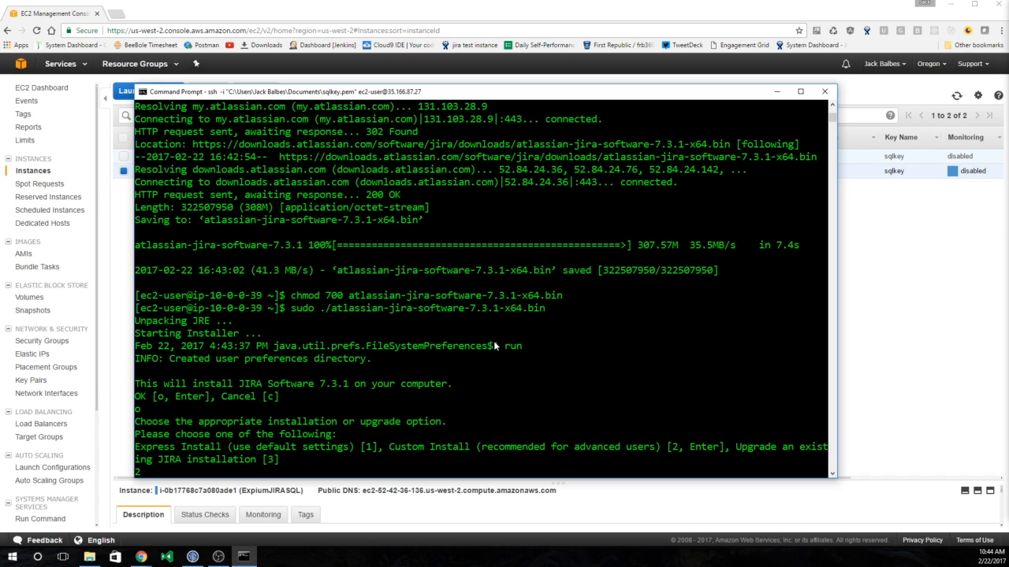
pyautogui.write('2')
pyautogui.press('Return')
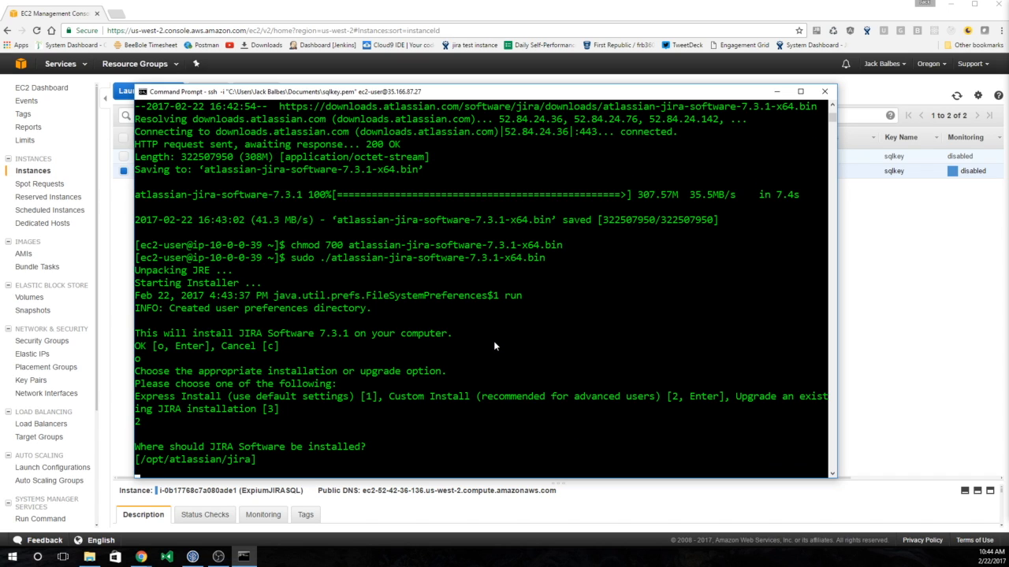
pyautogui.press('Return')
pyautogui.press('Return')
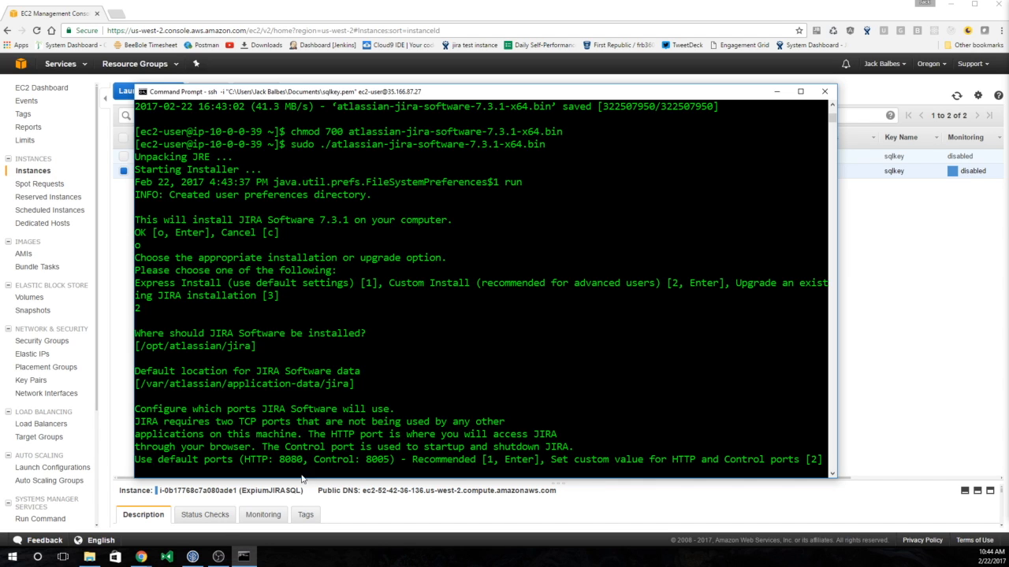
pyautogui.press('Return')
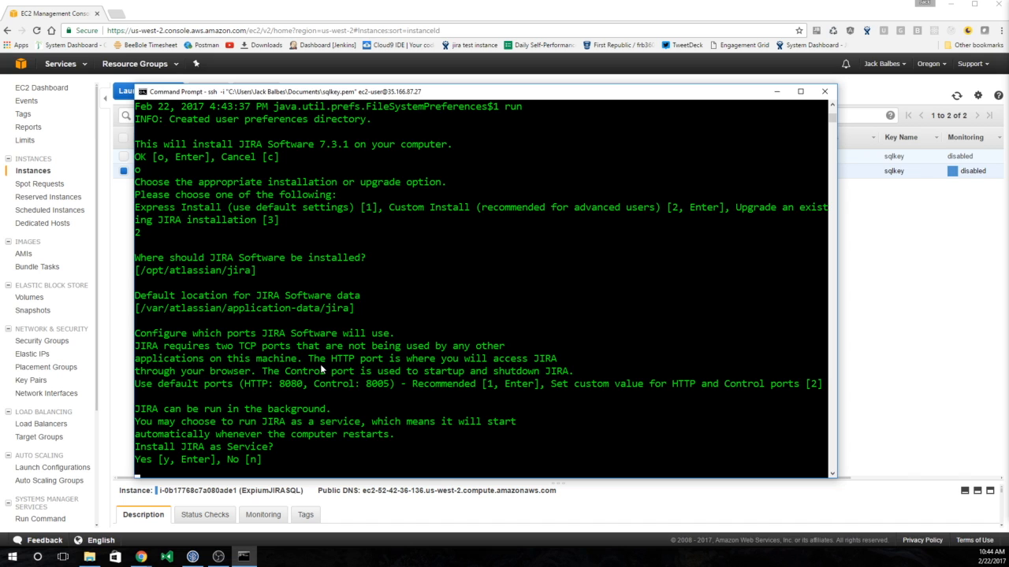
pyautogui.write('y')
pyautogui.press('Return')
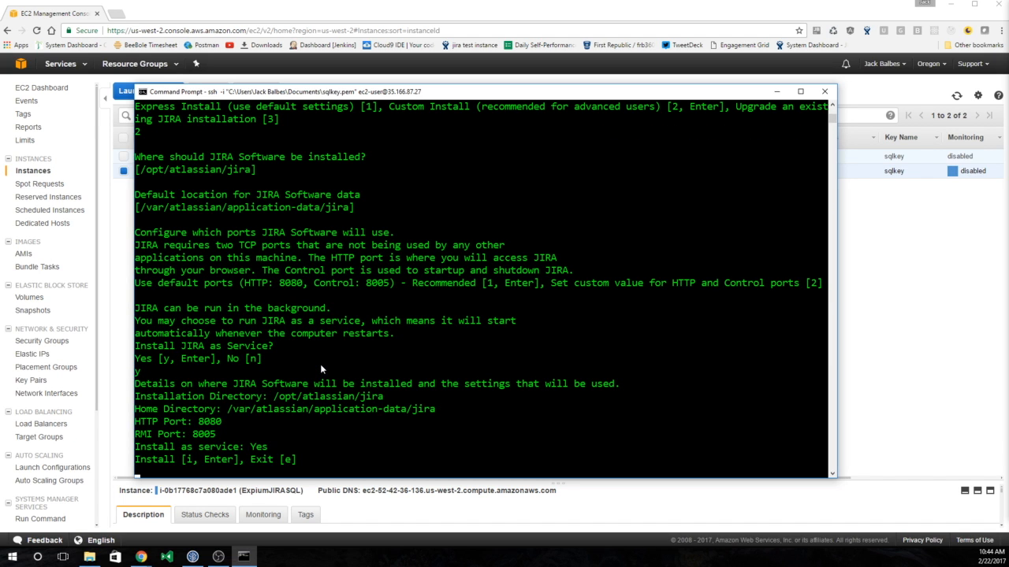
pyautogui.write('i')
pyautogui.press('Return')
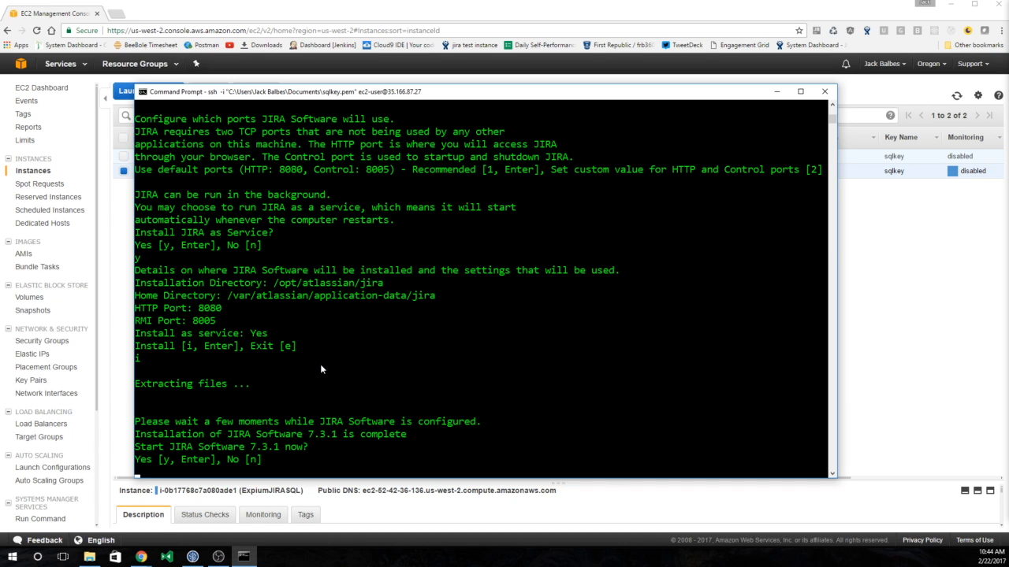
pyautogui.write('y')
pyautogui.press('Return')
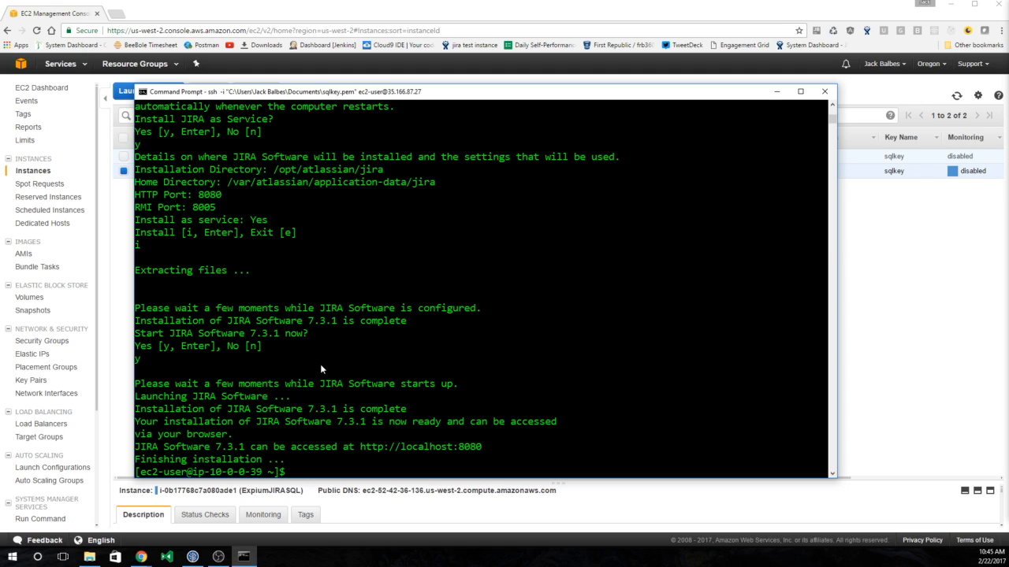
# - Open a new Chrome tab and copy the Linux instance's public IP 35.166.87.27 from EC2
pyautogui.hotkey('alt', 'Tab')
pyautogui.hotkey('alt', 'Tab')
pyautogui.hotkey('alt', 'Tab')
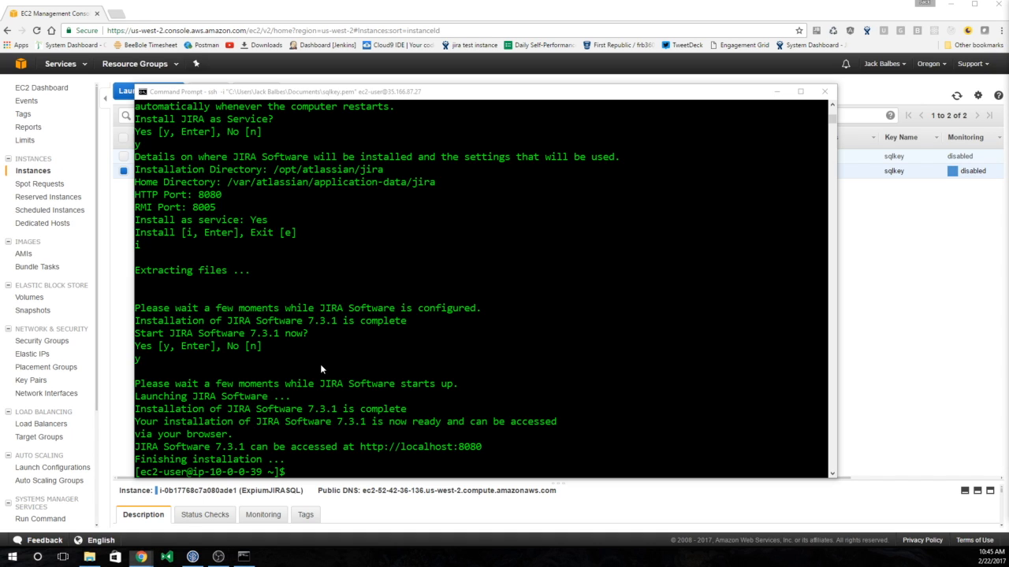
pyautogui.hotkey('alt', 'Tab')
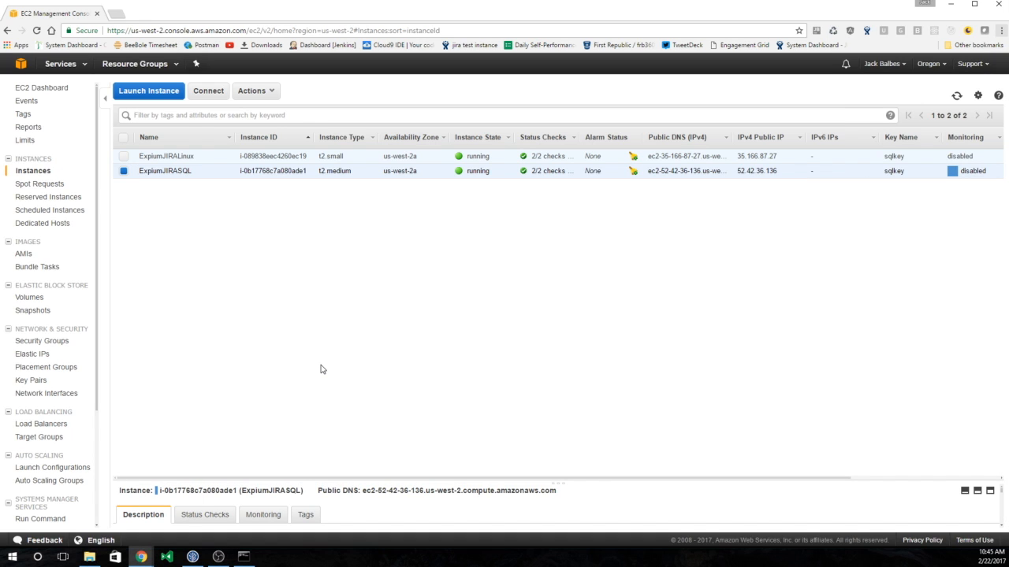
pyautogui.hotkey('ctrl', 't')
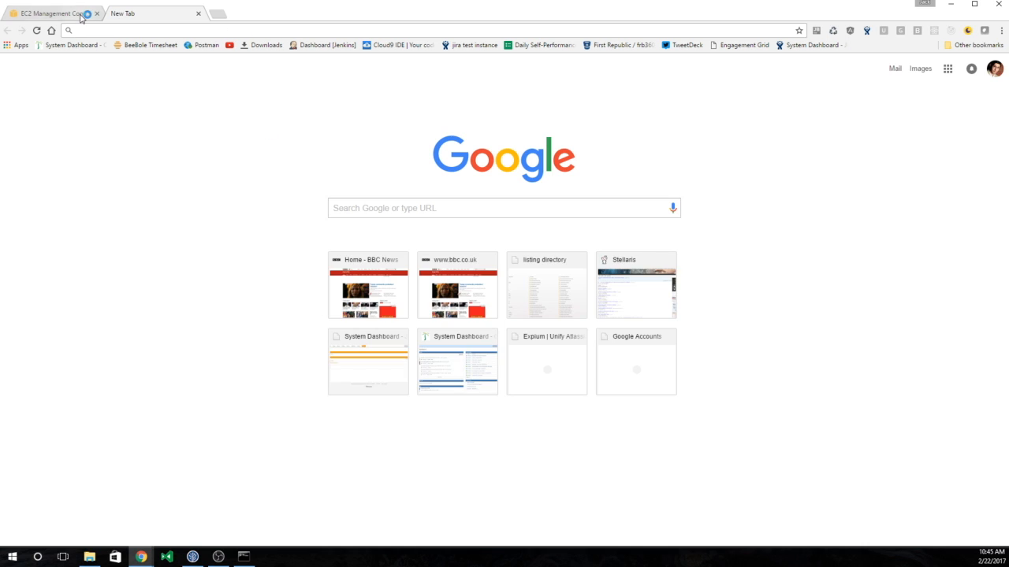
pyautogui.click(81, 17)
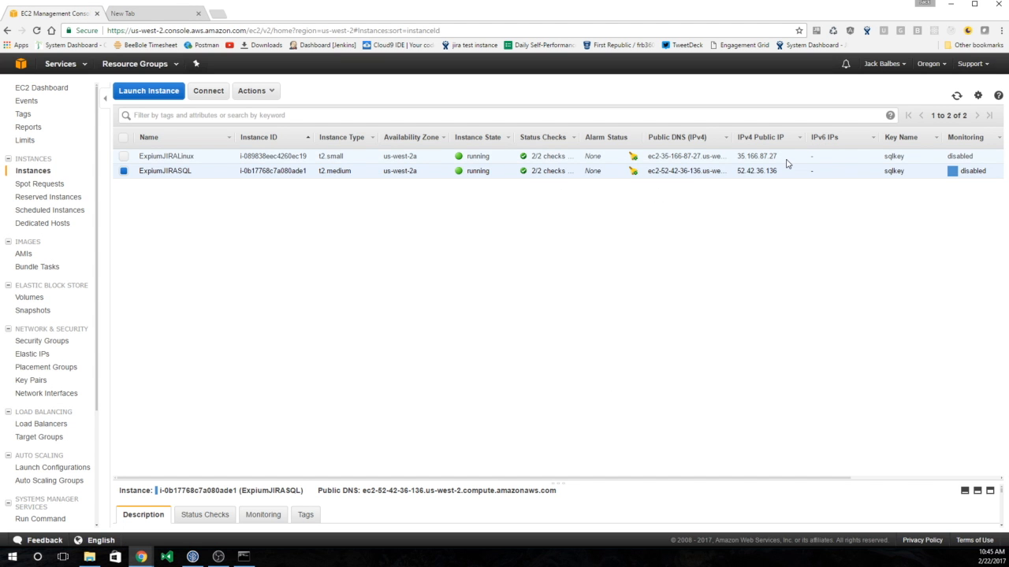
pyautogui.moveTo(780, 156); pyautogui.dragTo(736, 165)
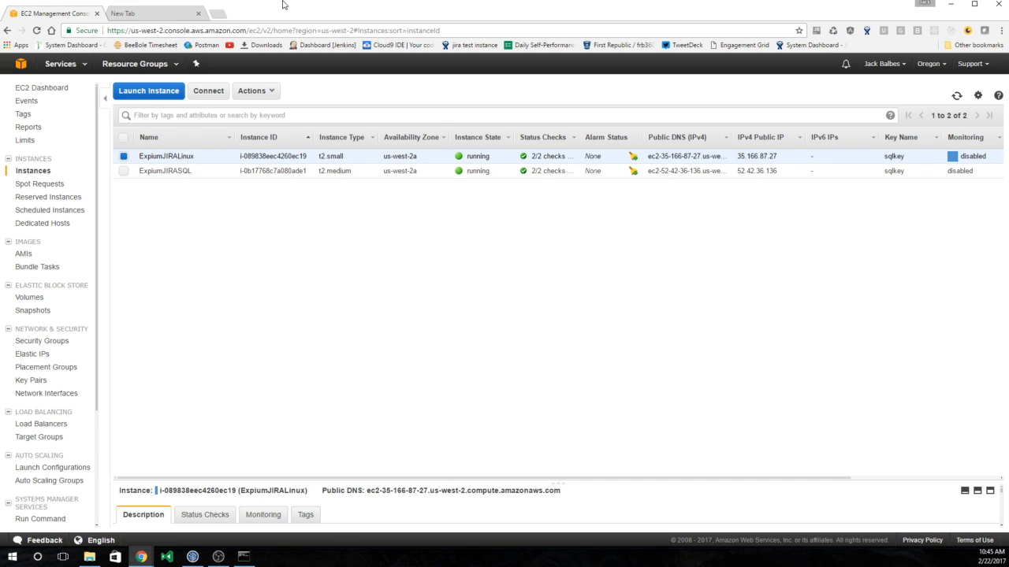
pyautogui.click(171, 18)
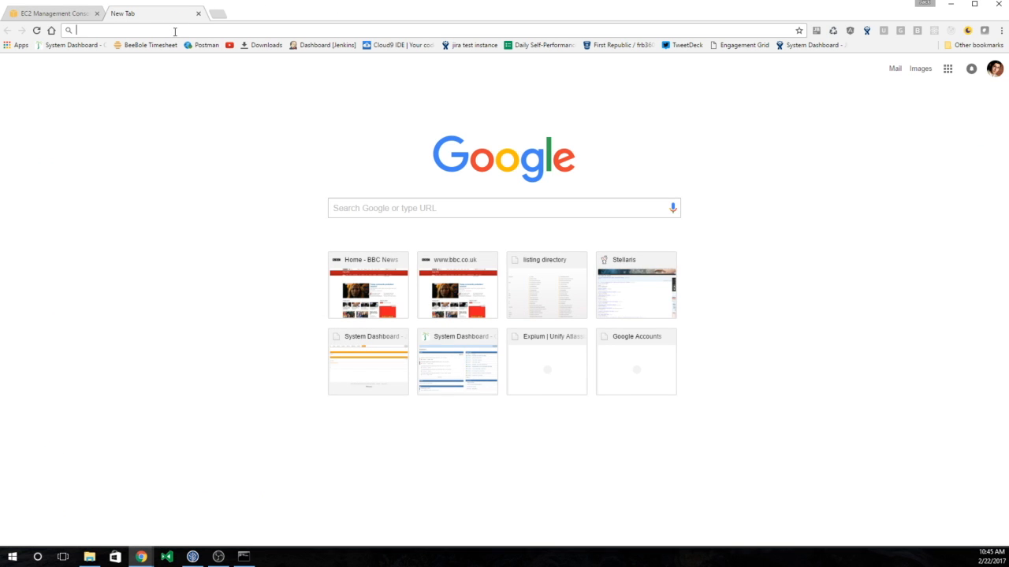
pyautogui.click(40, 14)
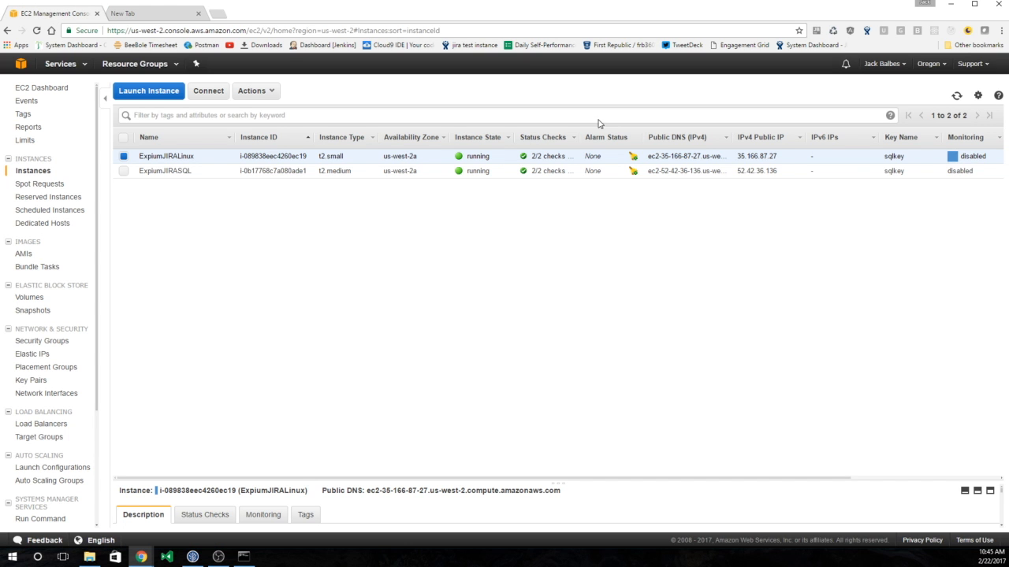
pyautogui.moveTo(739, 156); pyautogui.dragTo(777, 155)
pyautogui.hotkey('ctrl', 'c')
# - Load 35.166.87.27:8080 in the new tab to reach the JIRA setup page
pyautogui.click(160, 22)
pyautogui.hotkey('ctrl', 'v')
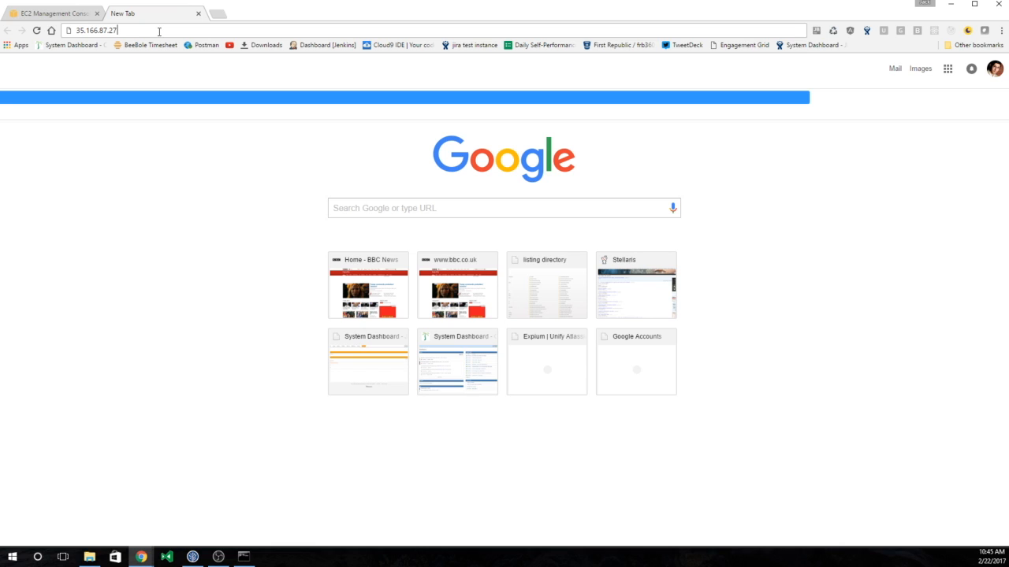
pyautogui.write(':808')
pyautogui.write('0')
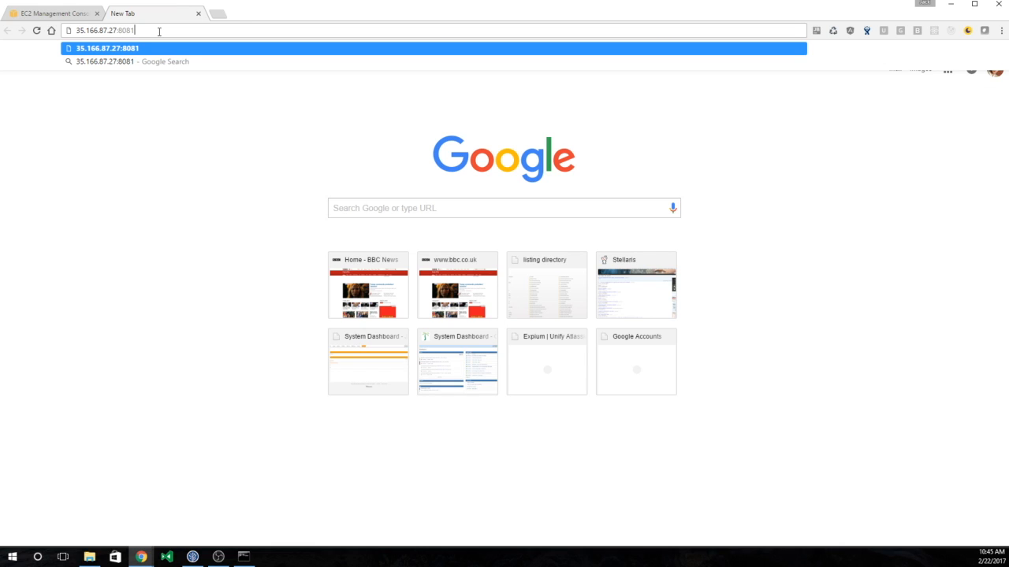
pyautogui.press('Return')
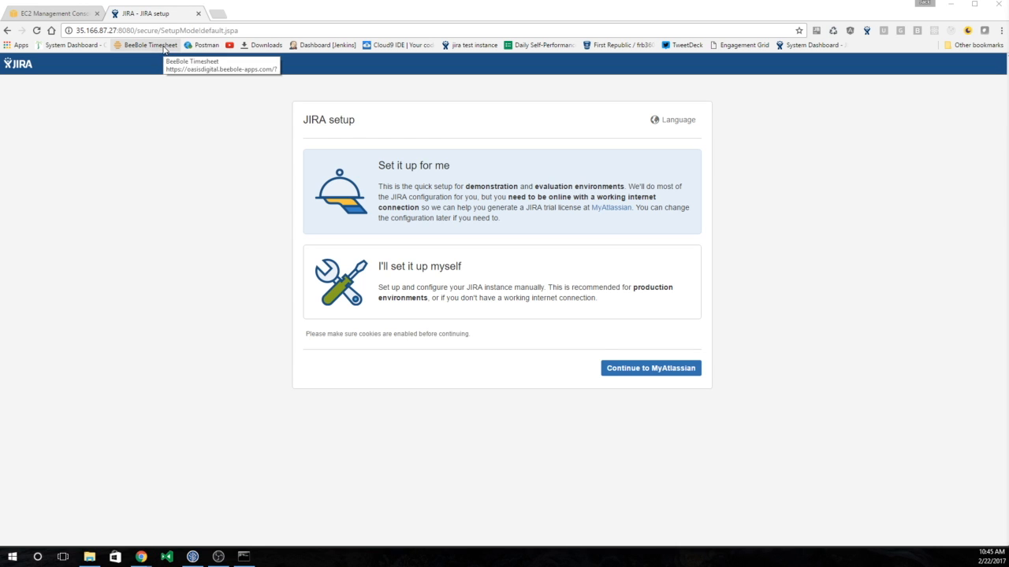
pyautogui.hotkey('alt', 'Tab')
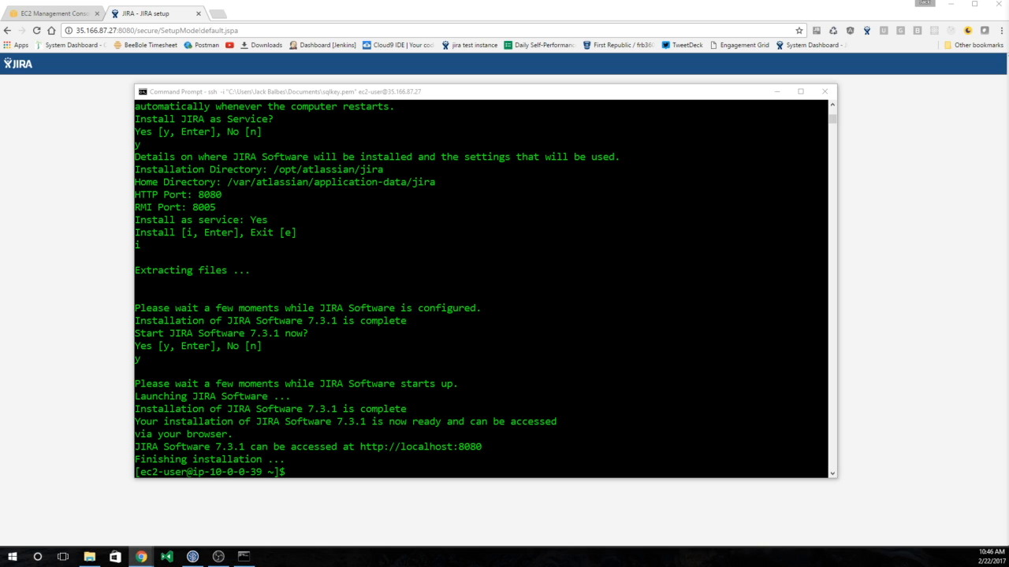
# - Run 'sudo nano /etc/resolv.conf' and move the cursor onto the nameserver 10.0.0.2 line
pyautogui.click(248, 271)
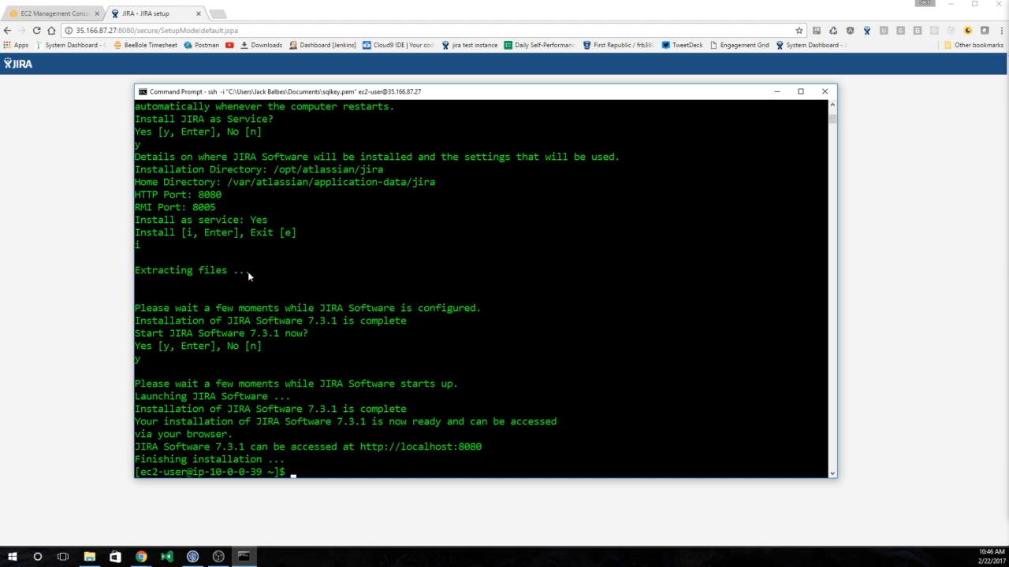
pyautogui.click(304, 472)
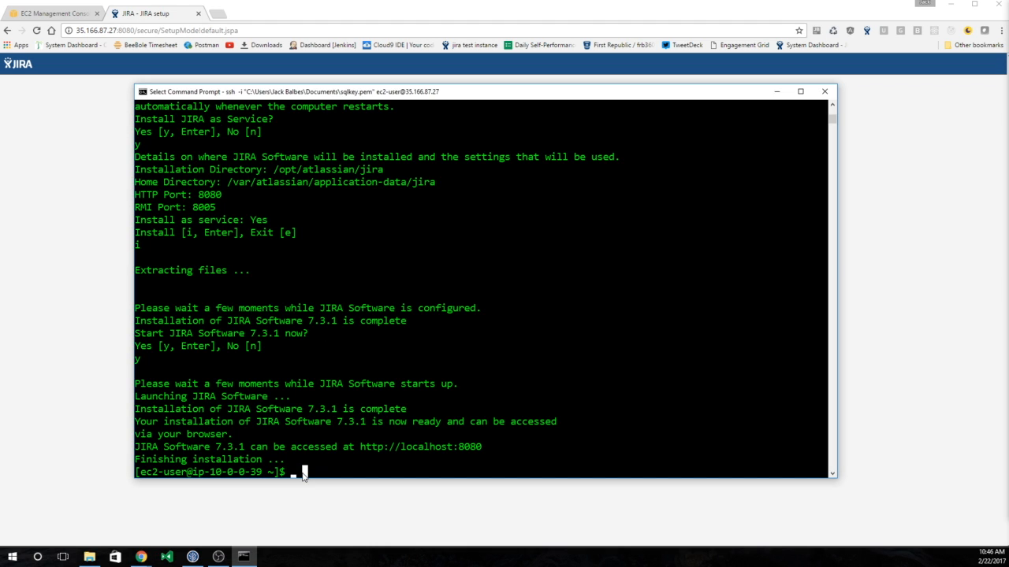
pyautogui.rightClick(303, 476)
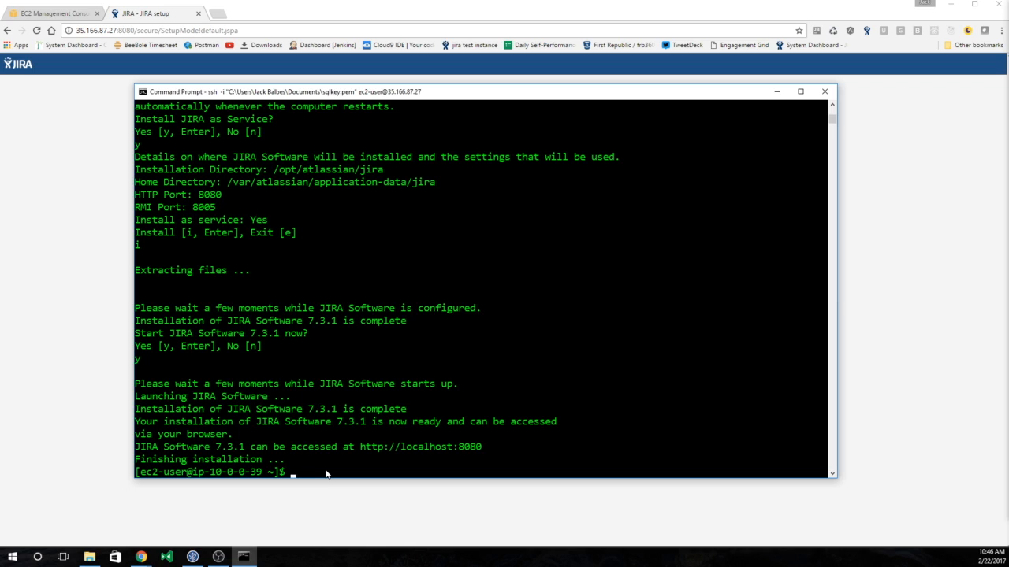
pyautogui.write('sudo')
pyautogui.write('nano')
pyautogui.write('/etc/res')
pyautogui.press('Tab')
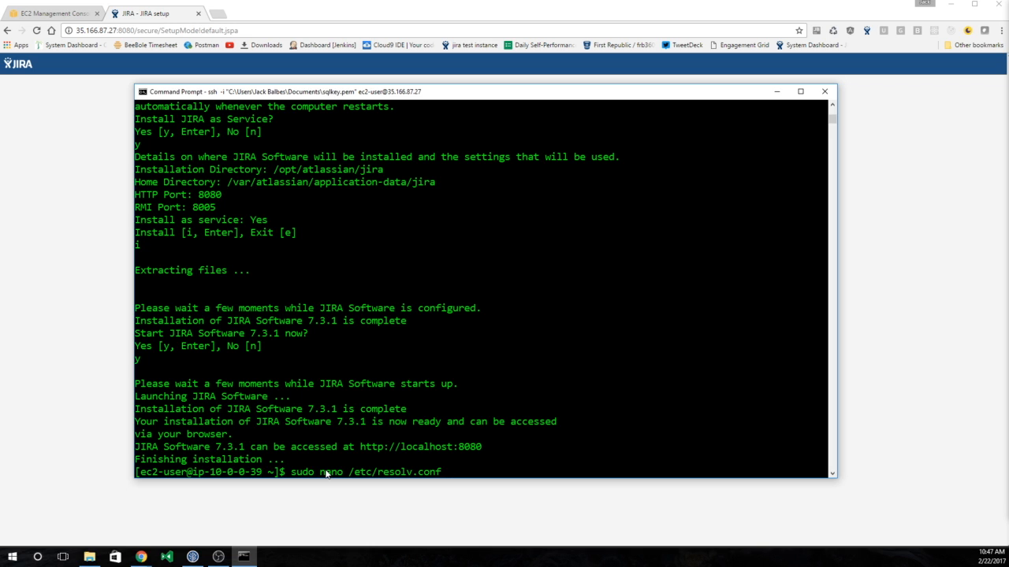
pyautogui.press('Return')
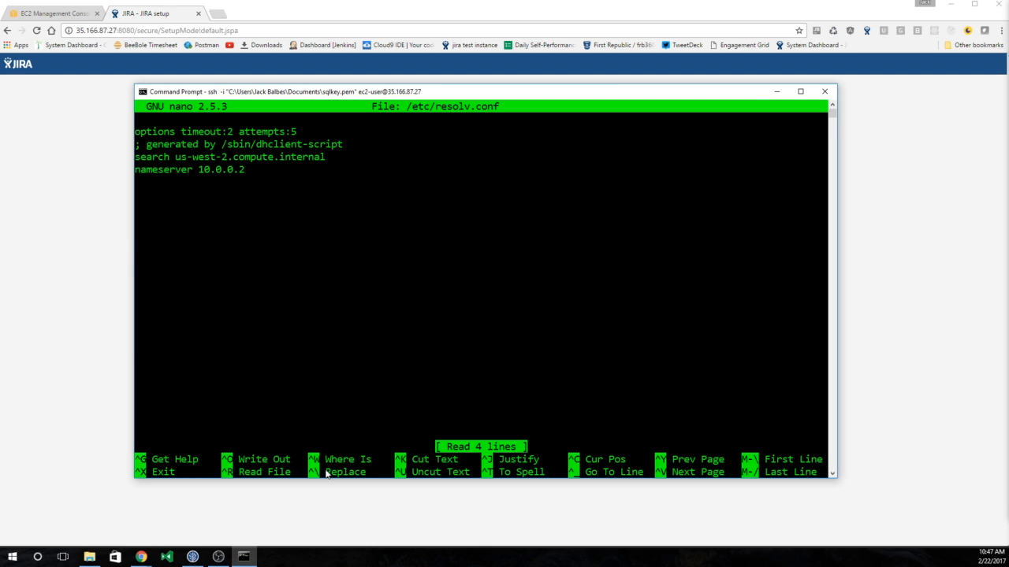
pyautogui.press('Down')
pyautogui.press('Down')
pyautogui.press('Right')
pyautogui.press('Right')
pyautogui.press('Right')
pyautogui.press('Right')
pyautogui.press('Right')
pyautogui.press('Right')
pyautogui.press('Right')
pyautogui.press('Right')
pyautogui.press('Right')
pyautogui.press('Right')
pyautogui.press('Right')
pyautogui.press('Right')
pyautogui.press('Left')
pyautogui.press('Left')
pyautogui.press('Left')
pyautogui.press('Left')
pyautogui.press('Left')
pyautogui.press('Right')
pyautogui.press('Right')
pyautogui.press('Right')
pyautogui.press('Right')
pyautogui.press('Right')
pyautogui.press('Right')
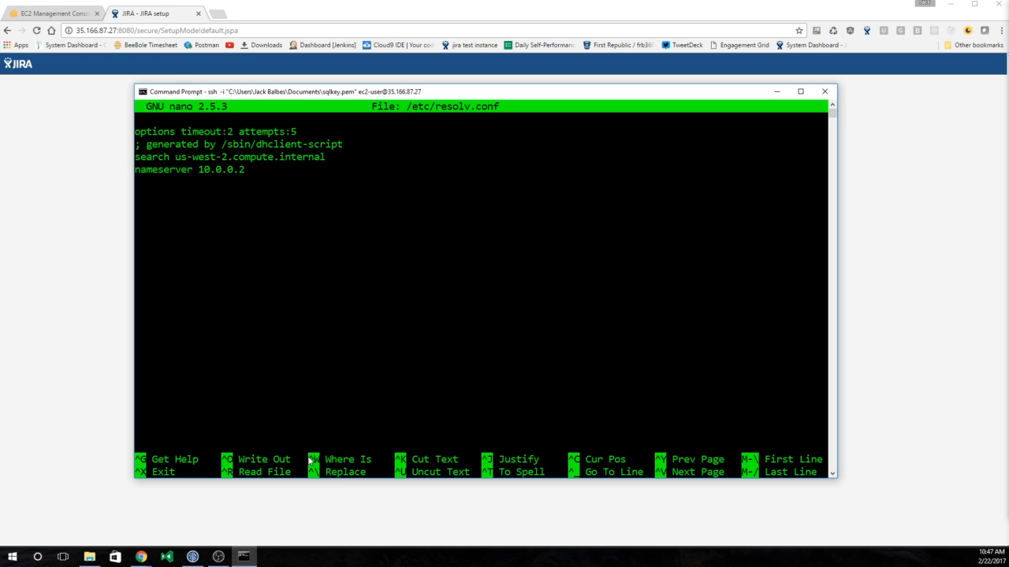
# - In Directory Service, open jira.expium.com and select its DNS addresses 10.0.0.172 and 10.0.1.126
pyautogui.click(74, 13)
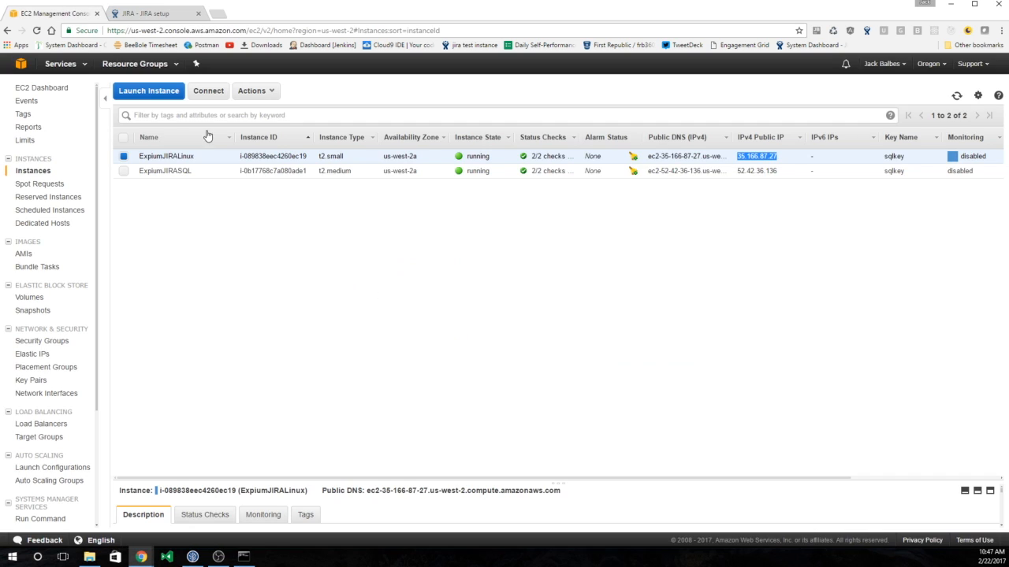
pyautogui.click(82, 71)
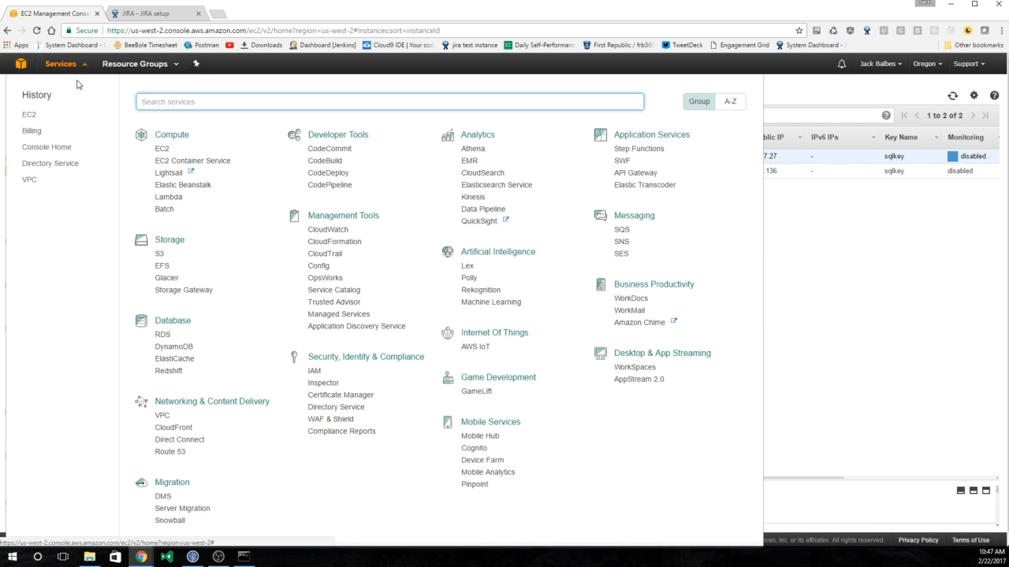
pyautogui.click(50, 164)
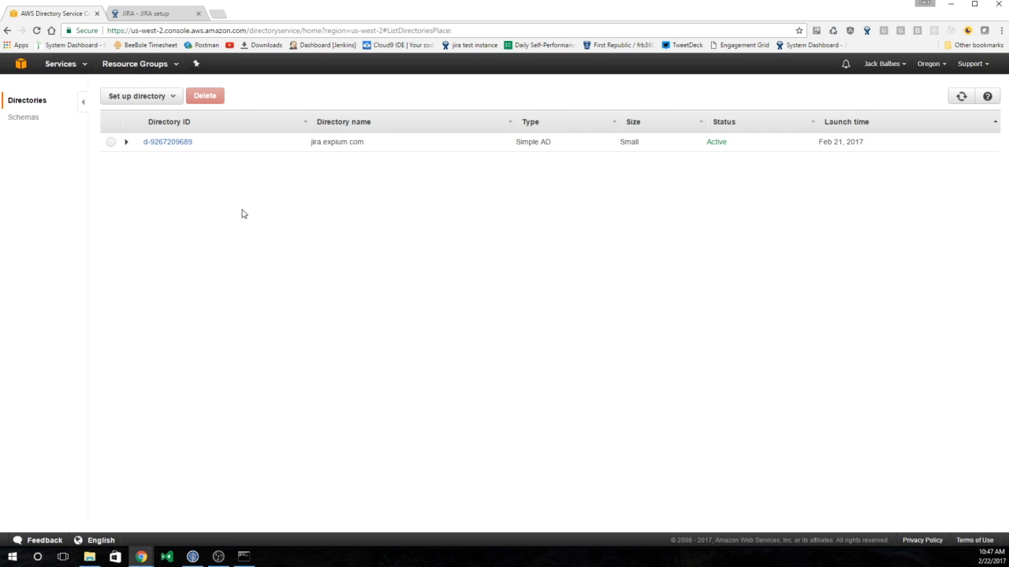
pyautogui.click(255, 140)
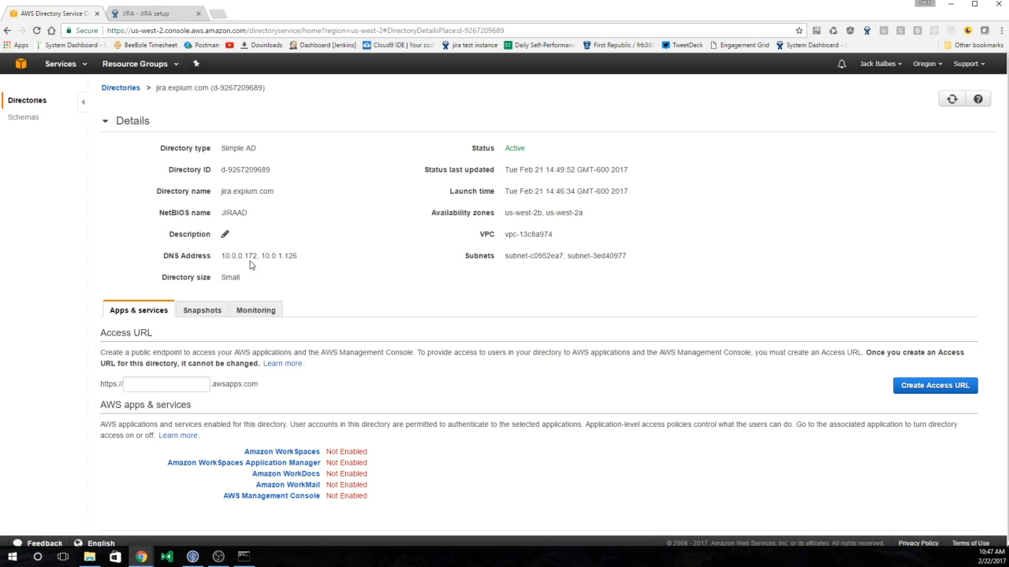
pyautogui.moveTo(221, 257); pyautogui.dragTo(300, 251)
pyautogui.click(64, 66)
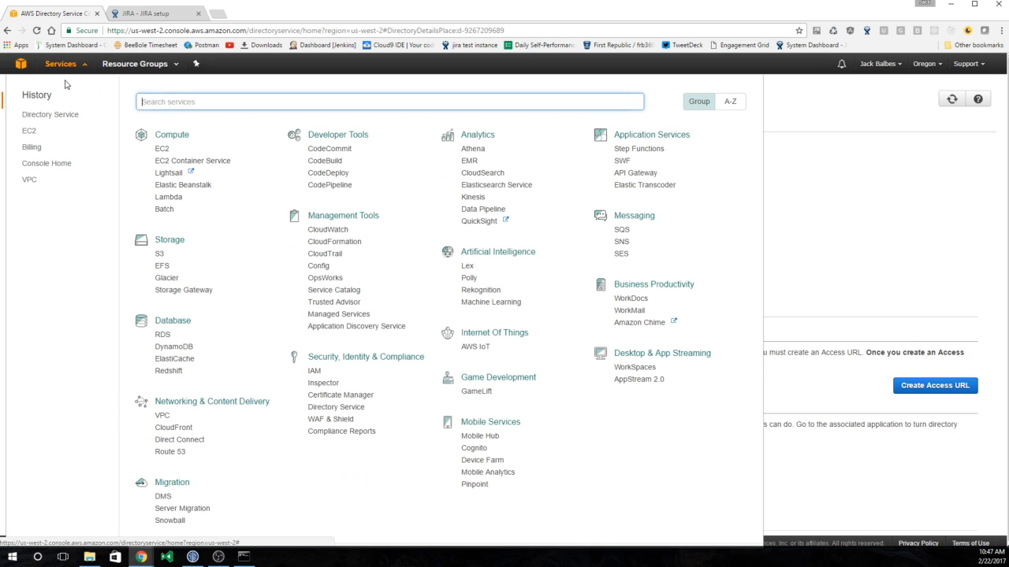
pyautogui.click(27, 134)
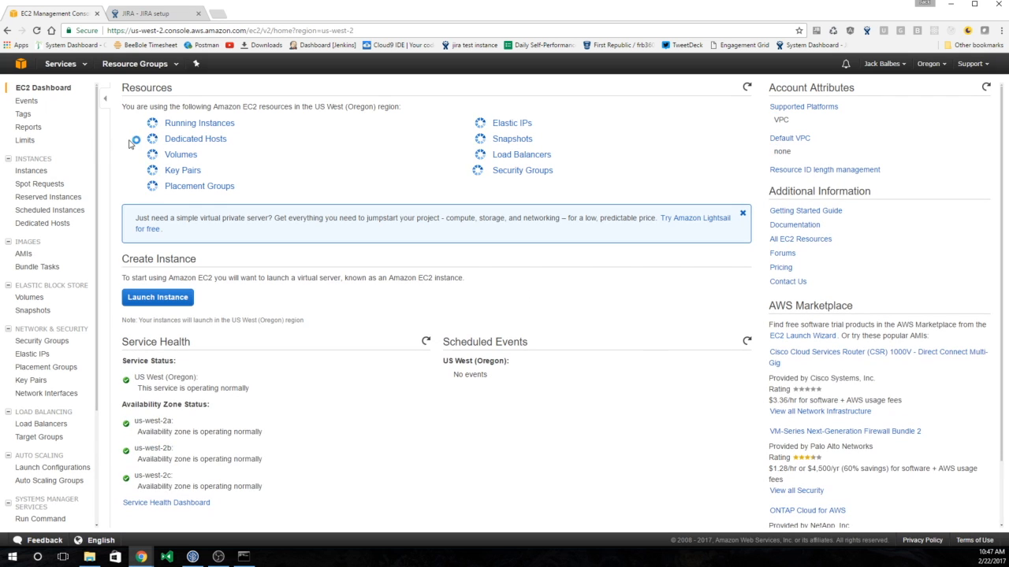
pyautogui.click(168, 126)
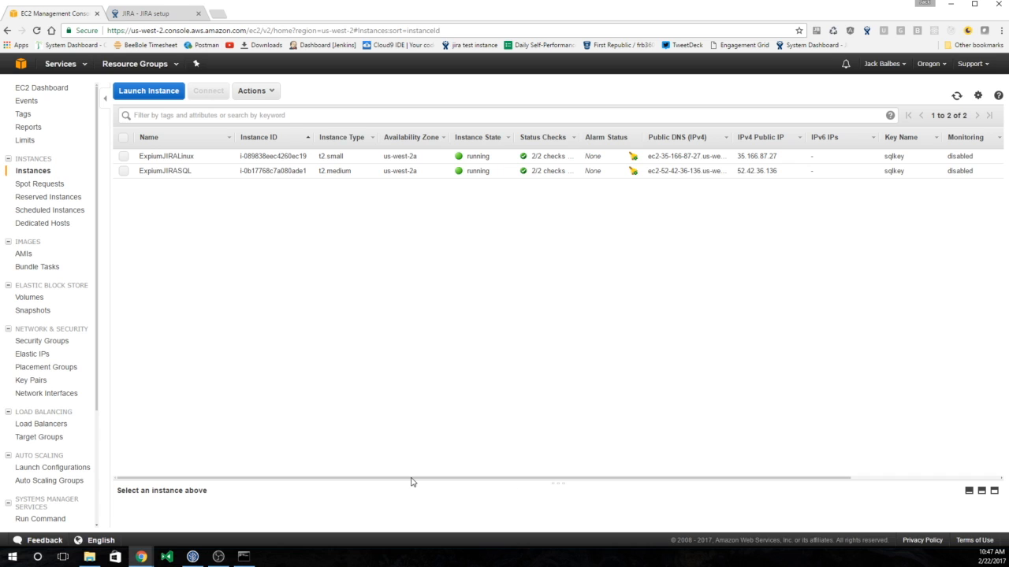
pyautogui.moveTo(415, 479); pyautogui.dragTo(569, 474)
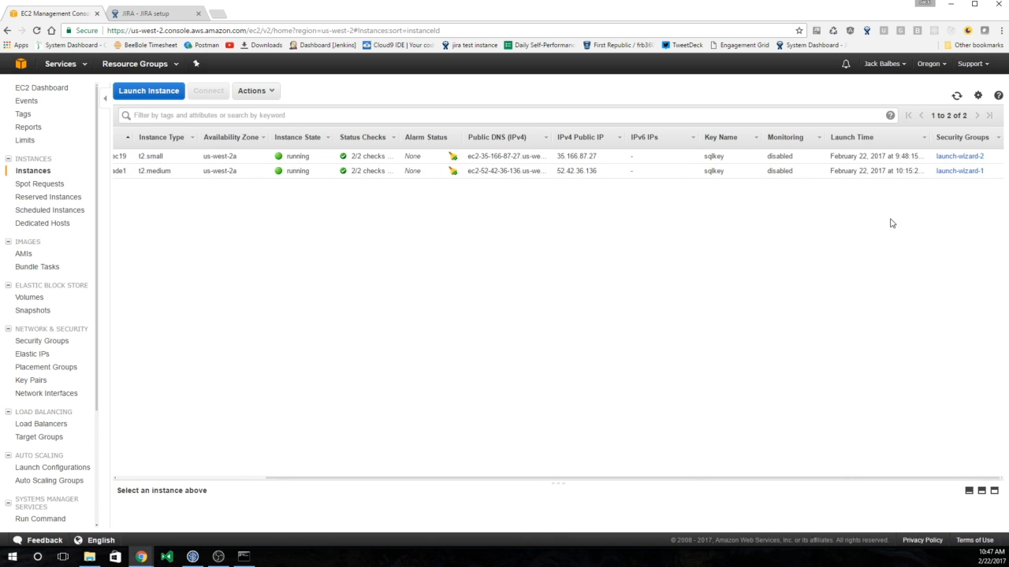
pyautogui.click(702, 157)
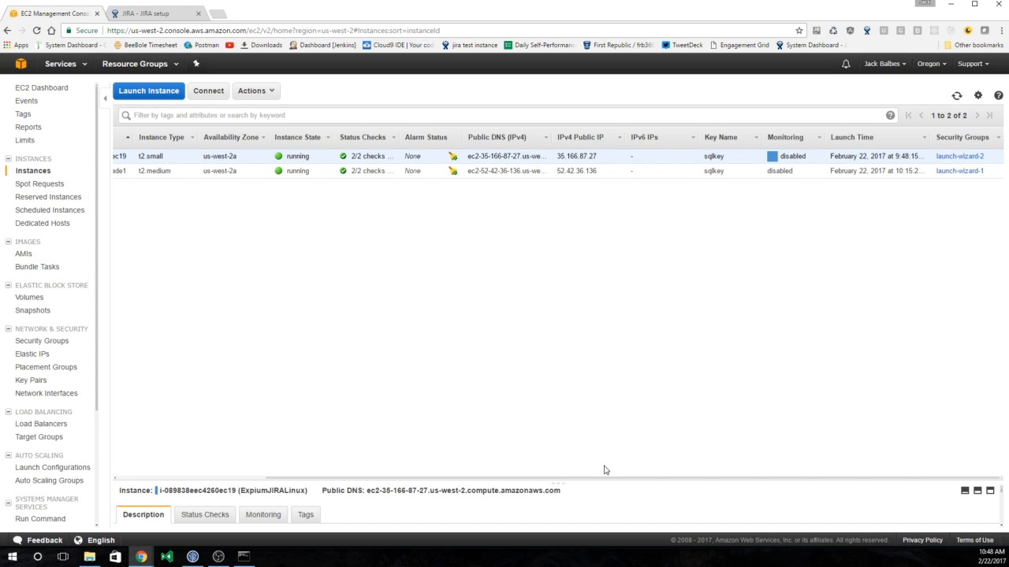
pyautogui.moveTo(608, 482); pyautogui.dragTo(608, 326)
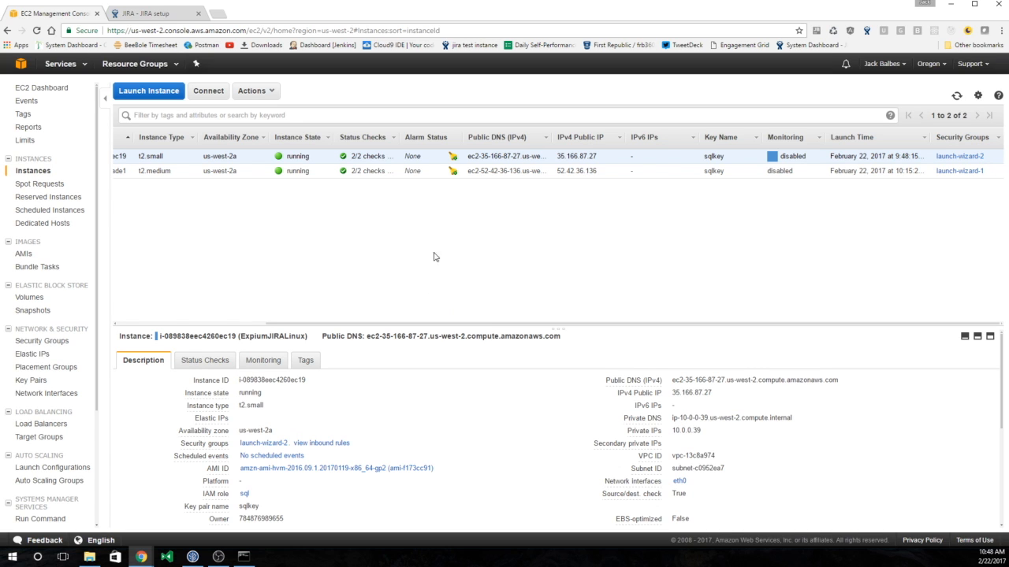
pyautogui.click(77, 68)
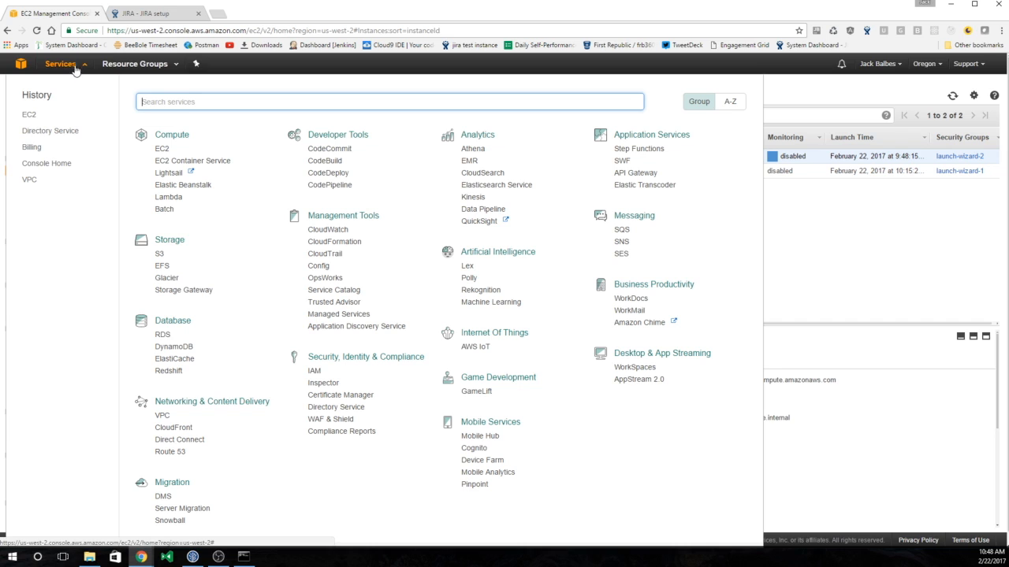
pyautogui.click(32, 131)
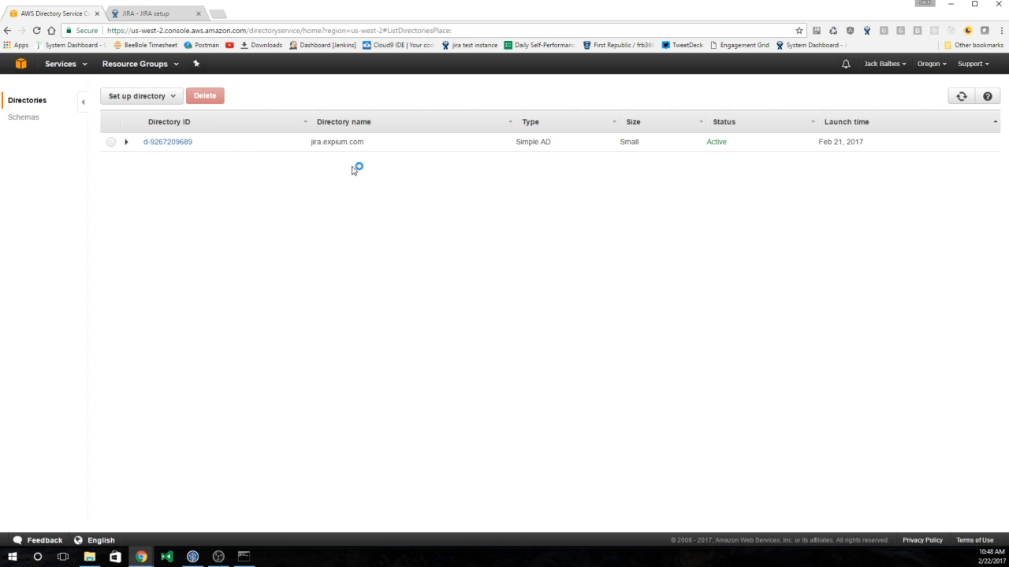
pyautogui.click(352, 149)
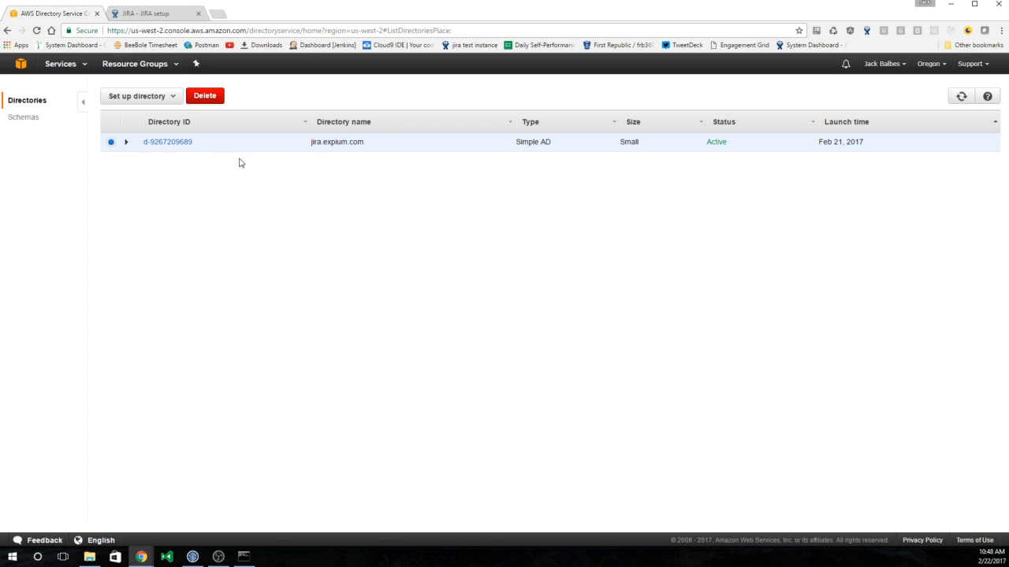
pyautogui.click(167, 142)
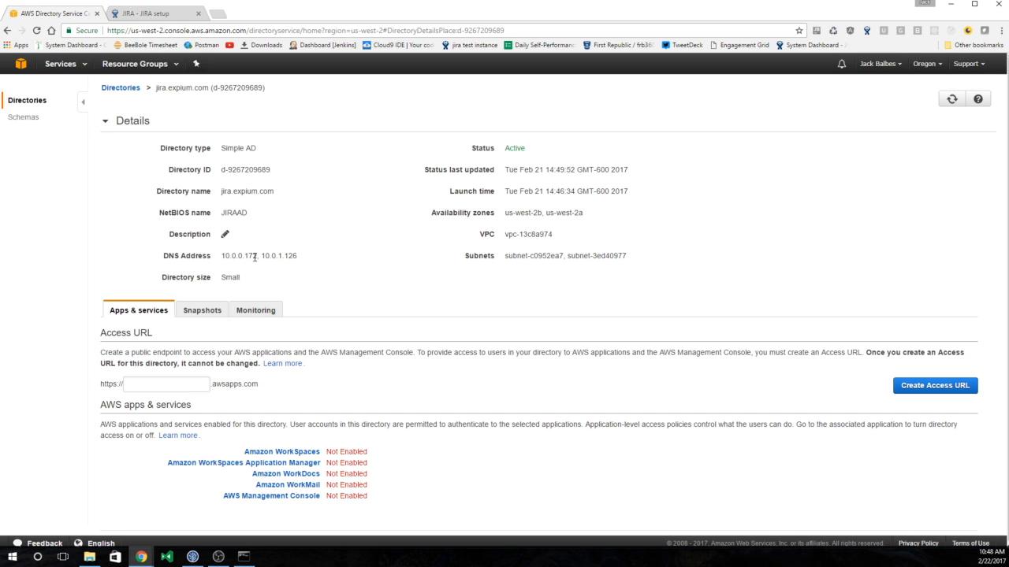
# - Change the nameserver from 10.0.0.2 to 10.0.0.172, then save the file and exit nano
pyautogui.hotkey('alt', 'Tab')
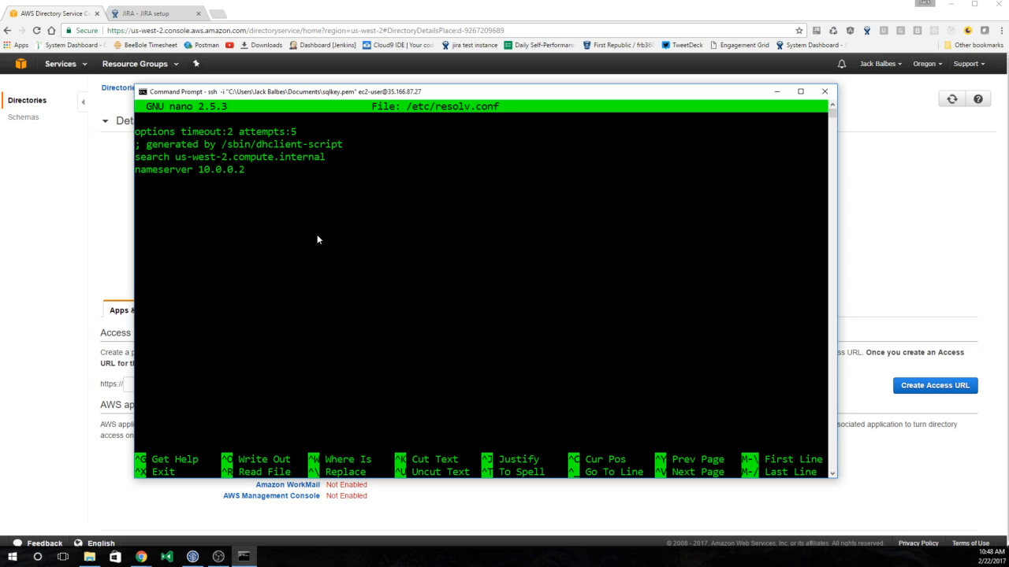
pyautogui.press('BackSpace')
pyautogui.write('172')
pyautogui.hotkey('ctrl', 'x')
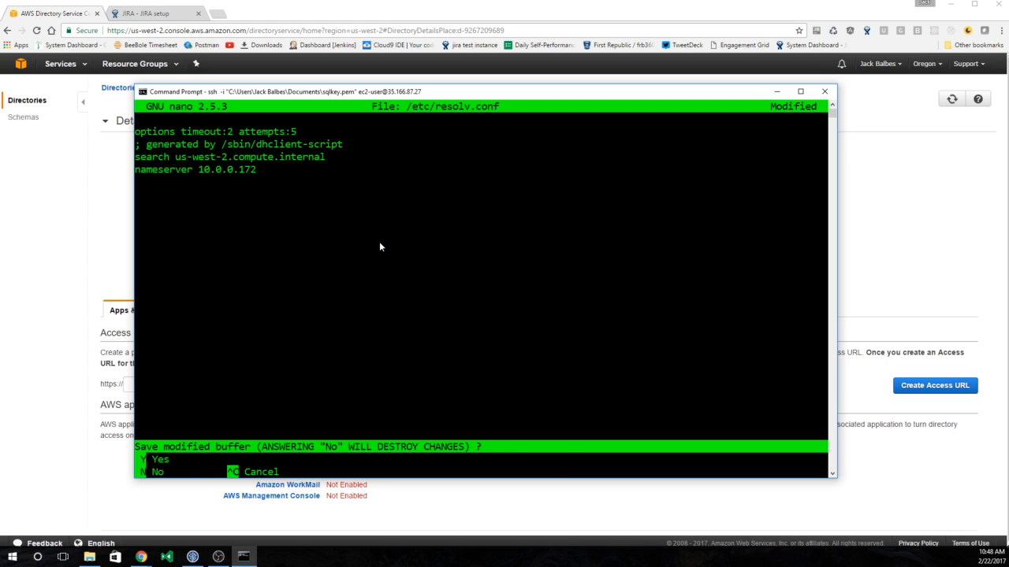
pyautogui.press('y')
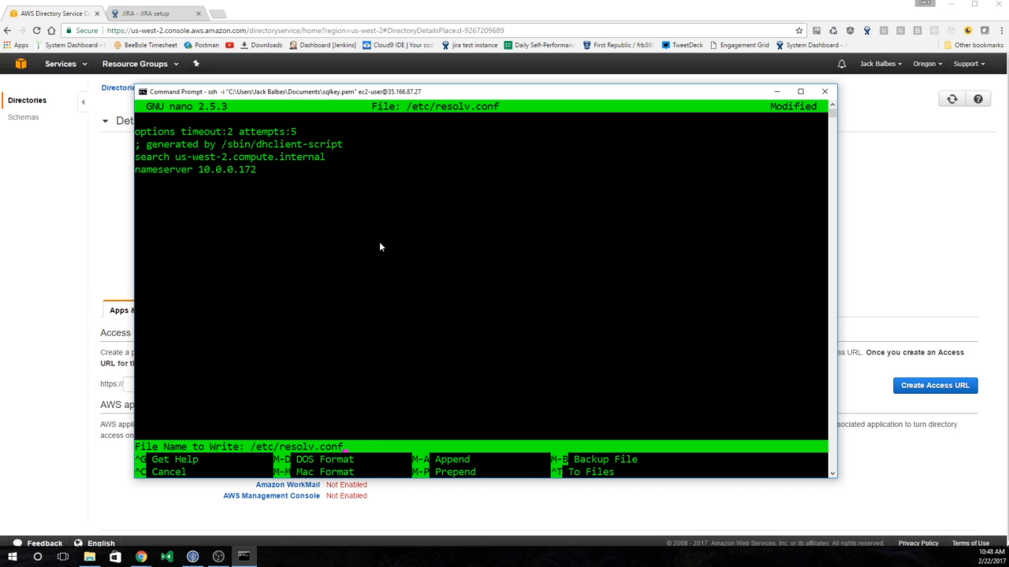
pyautogui.press('Return')
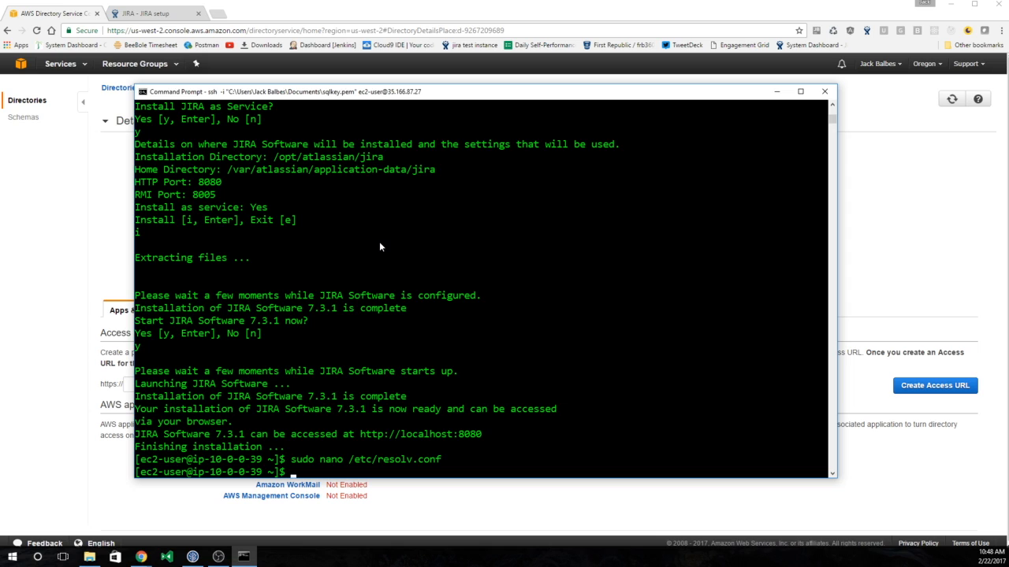
# - Stop the JIRA service with root rights using 'sudo service jira stop'
pyautogui.write('service jira stop')
pyautogui.press('Return')
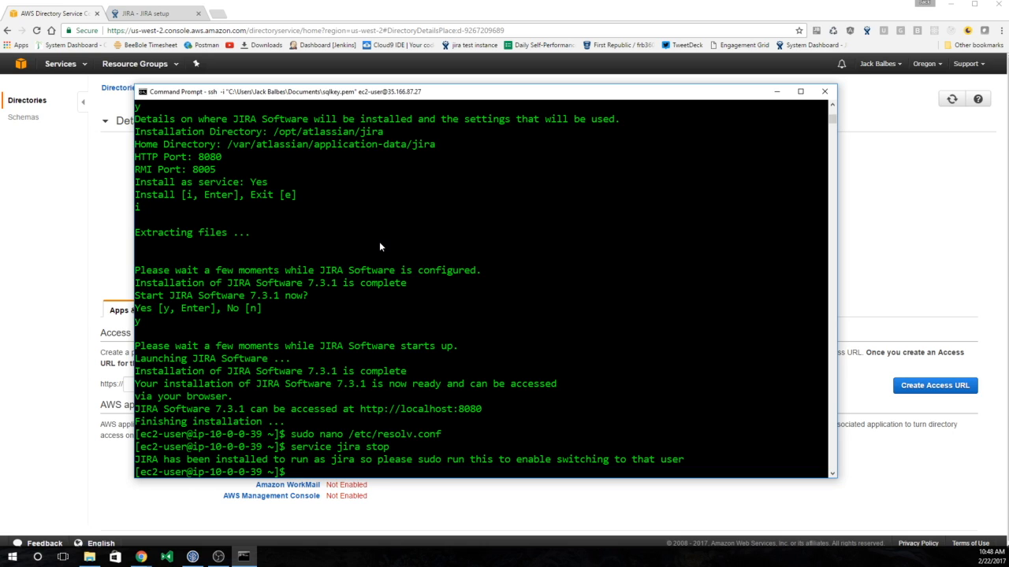
pyautogui.press('Up')
pyautogui.press('Left')
pyautogui.press('Left')
pyautogui.press('Left')
pyautogui.press('Left')
pyautogui.press('Left')
pyautogui.press('Left')
pyautogui.press('Left')
pyautogui.press('Left')
pyautogui.press('Left')
pyautogui.press('Left')
pyautogui.press('Left')
pyautogui.press('Left')
pyautogui.press('Left')
pyautogui.press('Left')
pyautogui.press('Left')
pyautogui.write('sudo')
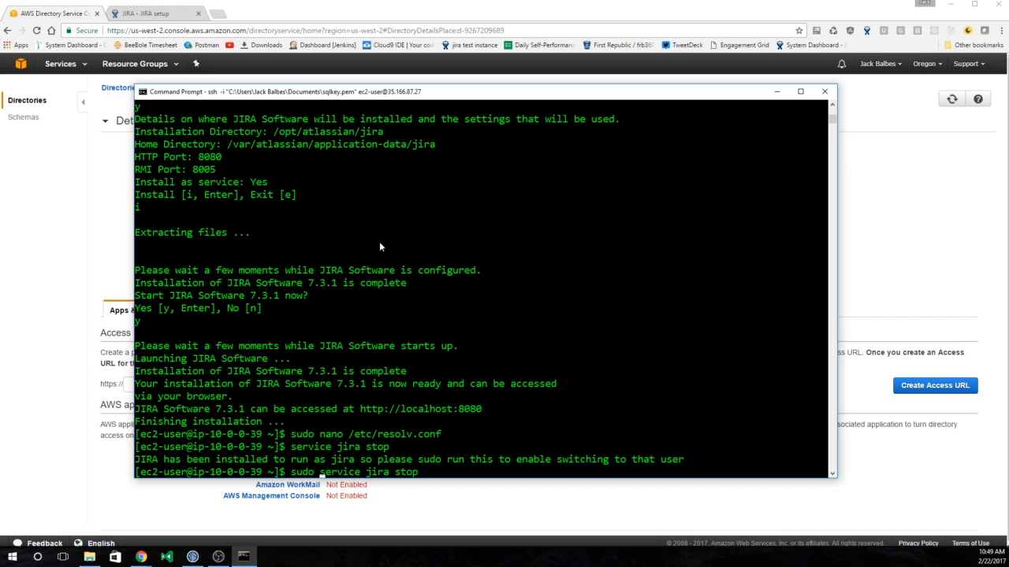
pyautogui.press('Return')
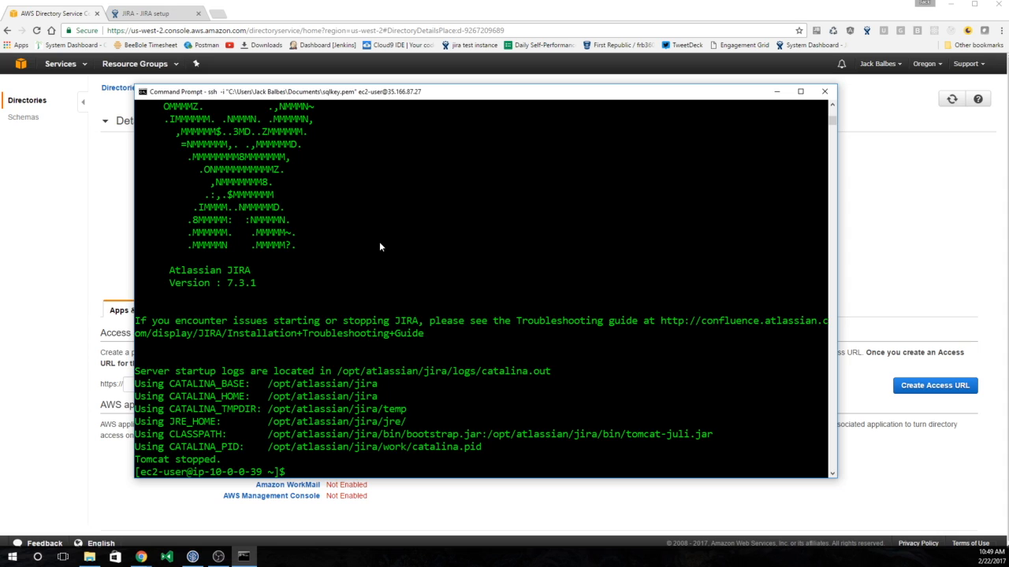
# - Start JIRA again with 'sudo service jira start' so Tomcat reports it has started
pyautogui.press('Up')
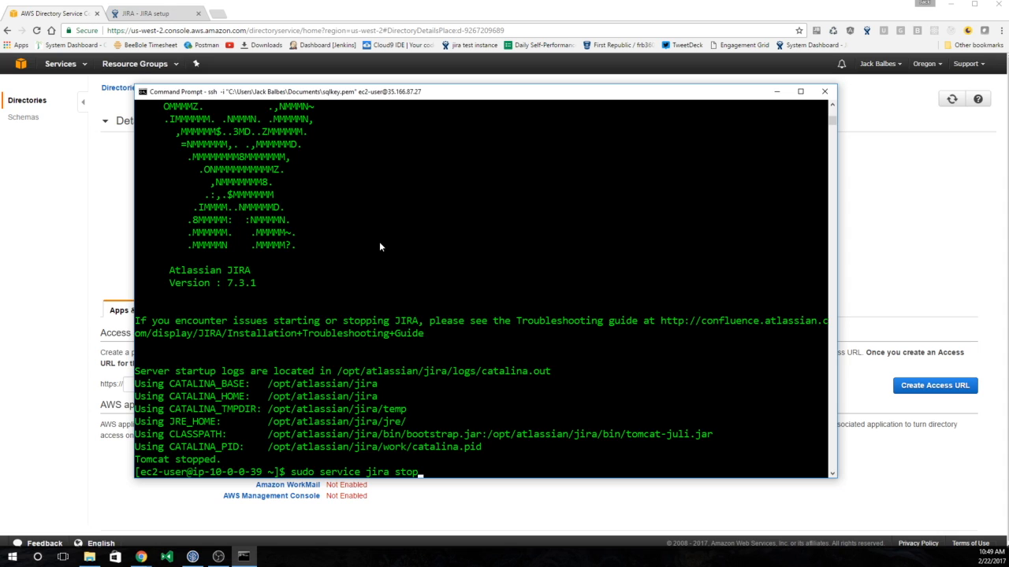
pyautogui.press('BackSpace')
pyautogui.press('BackSpace')
pyautogui.write('art')
pyautogui.press('Return')
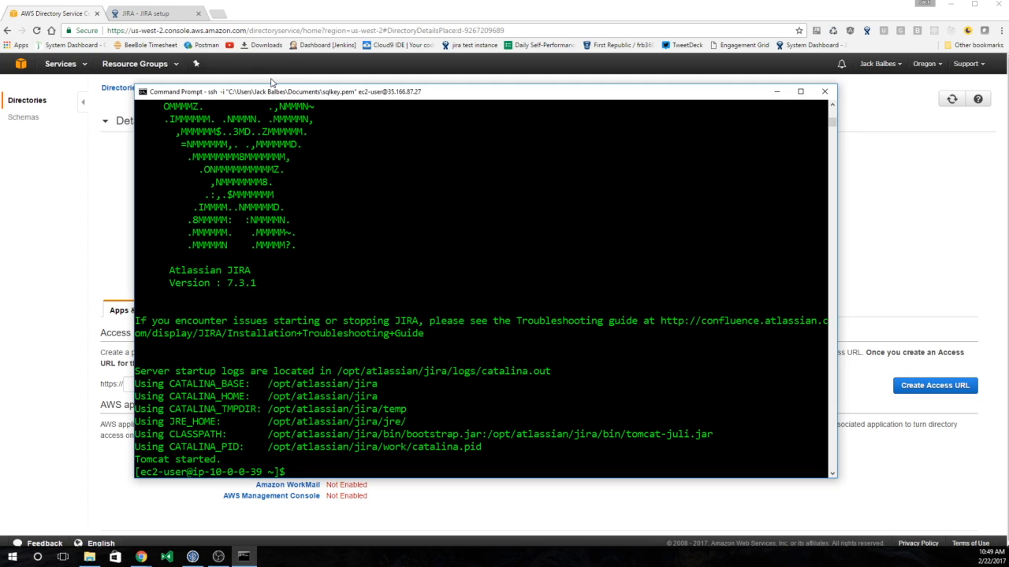
# - Reload the JIRA setup page and choose 'I'll set it up myself'
pyautogui.click(167, 13)
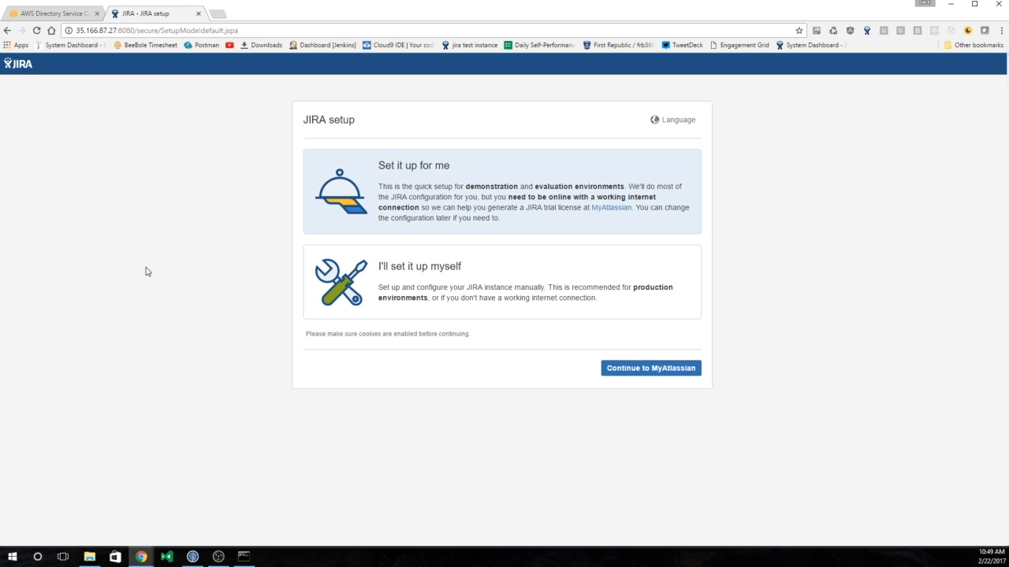
pyautogui.press('F5')
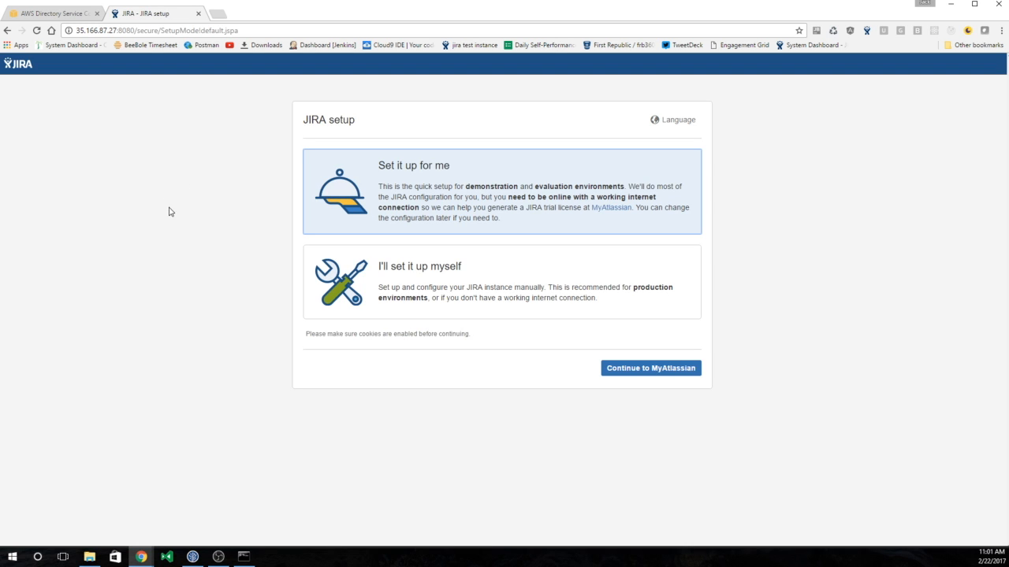
pyautogui.click(381, 304)
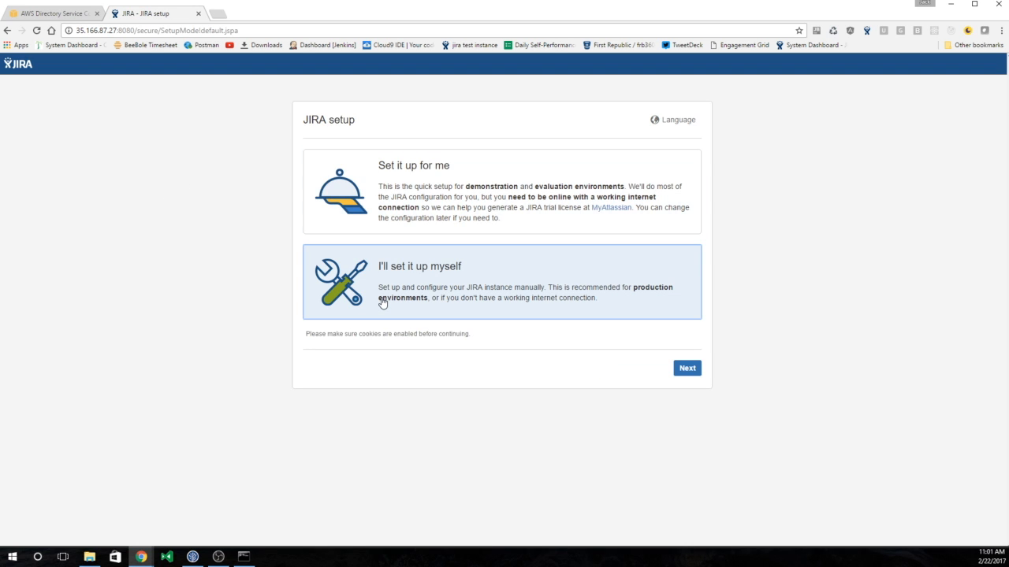
pyautogui.click(693, 375)
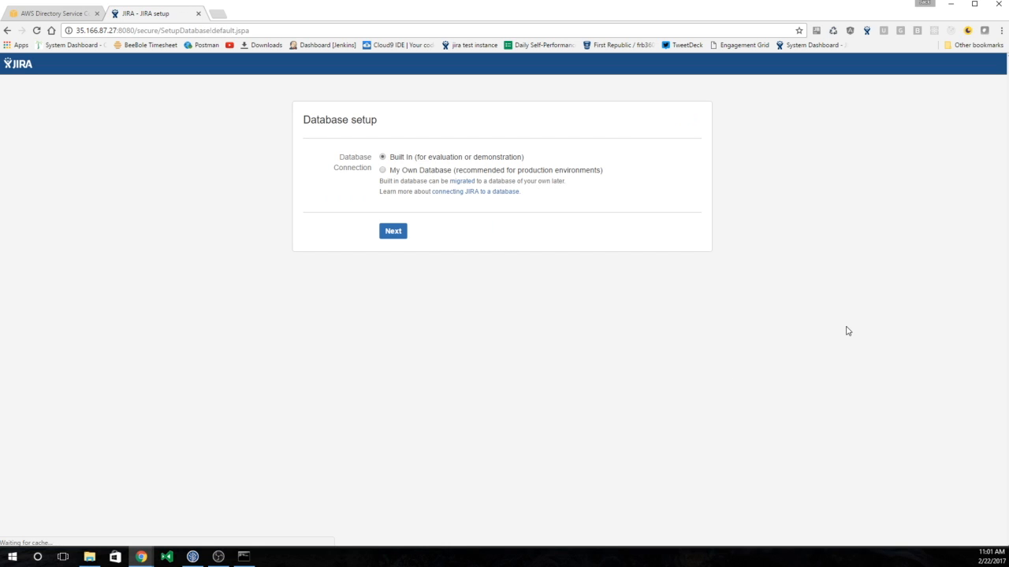
# - Select 'My Own Database' with database type Microsoft SQL Server
pyautogui.click(382, 170)
pyautogui.click(404, 210)
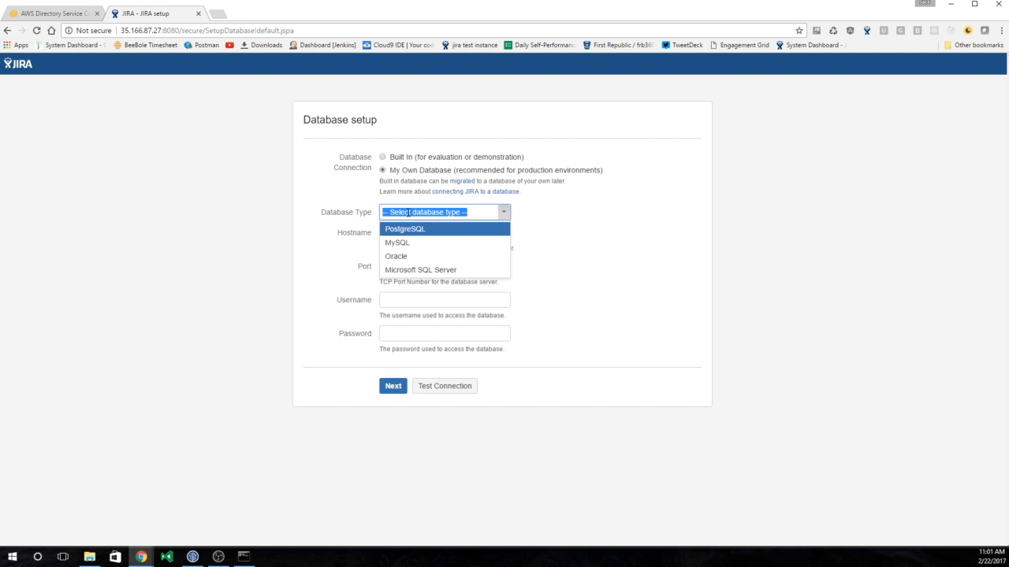
pyautogui.click(405, 269)
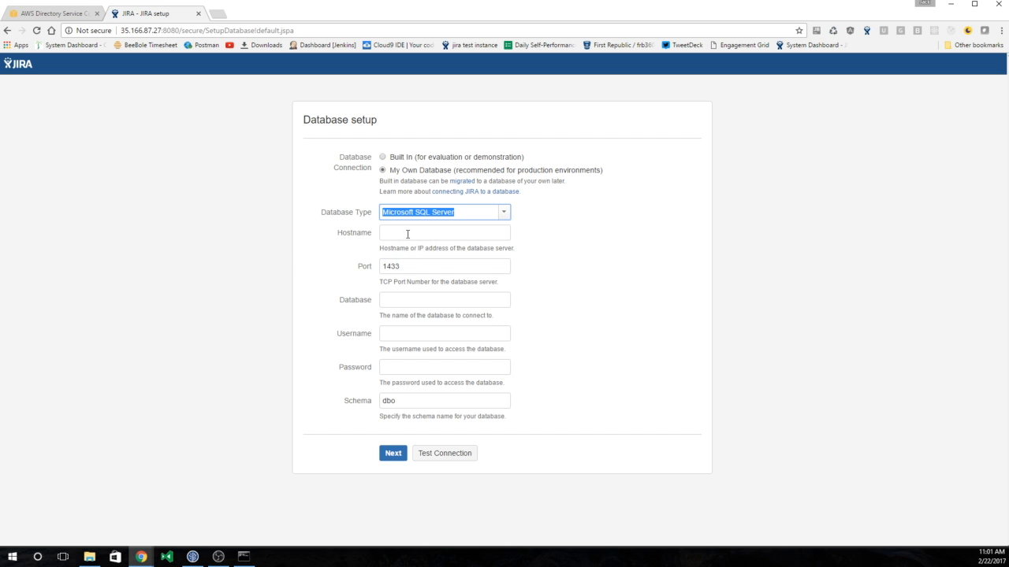
pyautogui.click(407, 234)
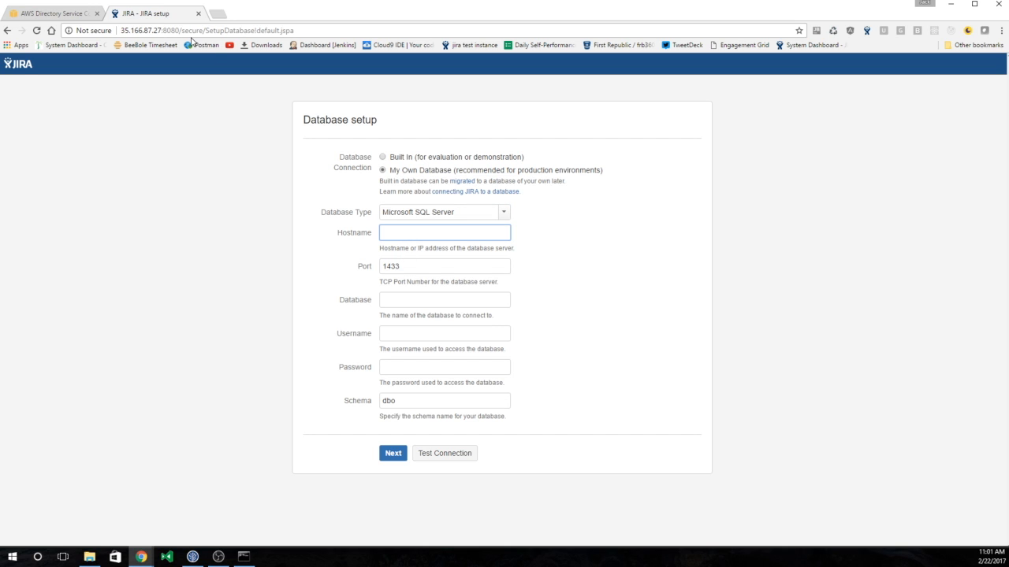
# - Copy the ExpiumJIRASQL instance's private IP 10.0.0.76 from EC2 Running Instances
pyautogui.click(78, 16)
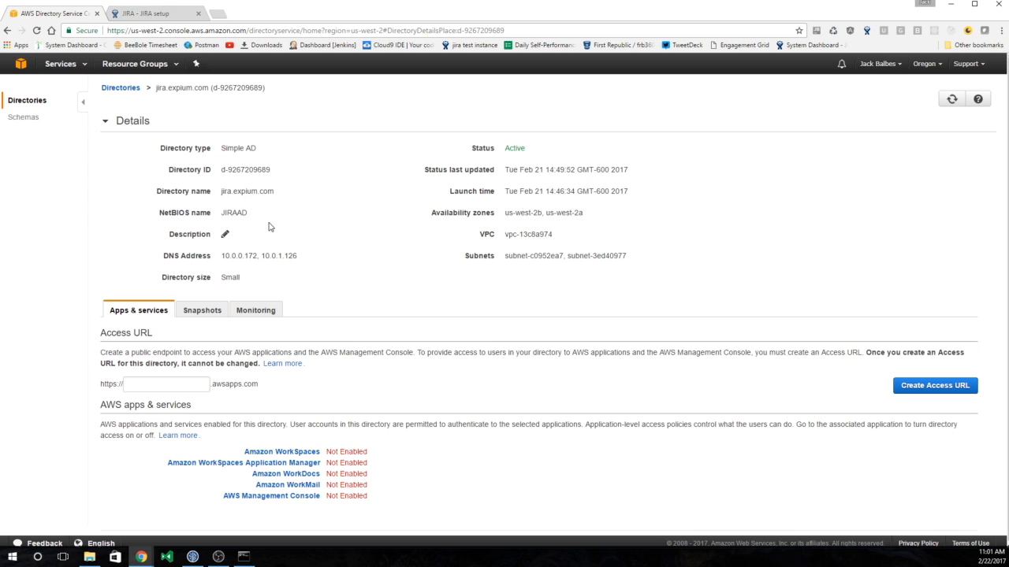
pyautogui.click(55, 64)
pyautogui.click(34, 137)
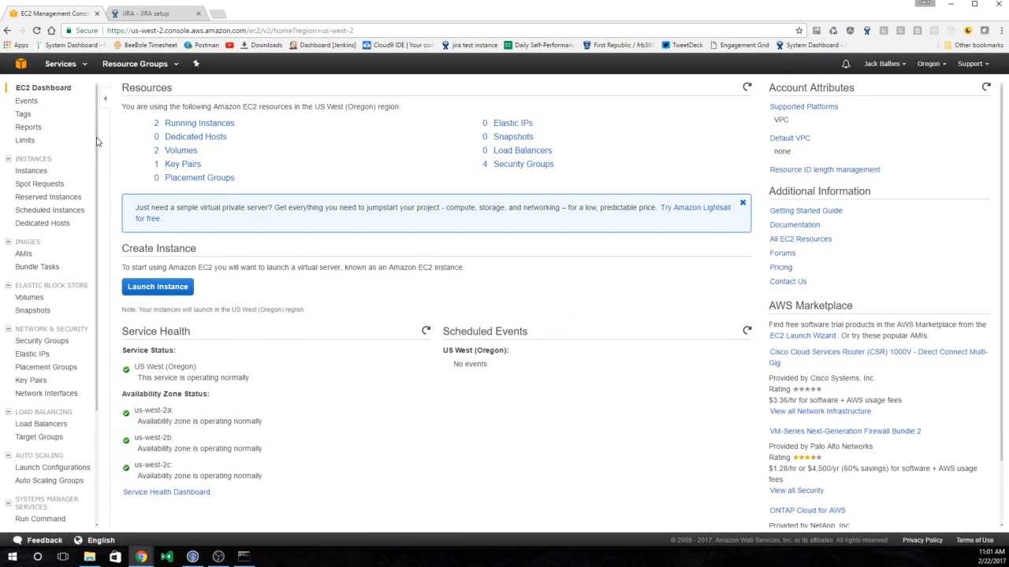
pyautogui.click(172, 123)
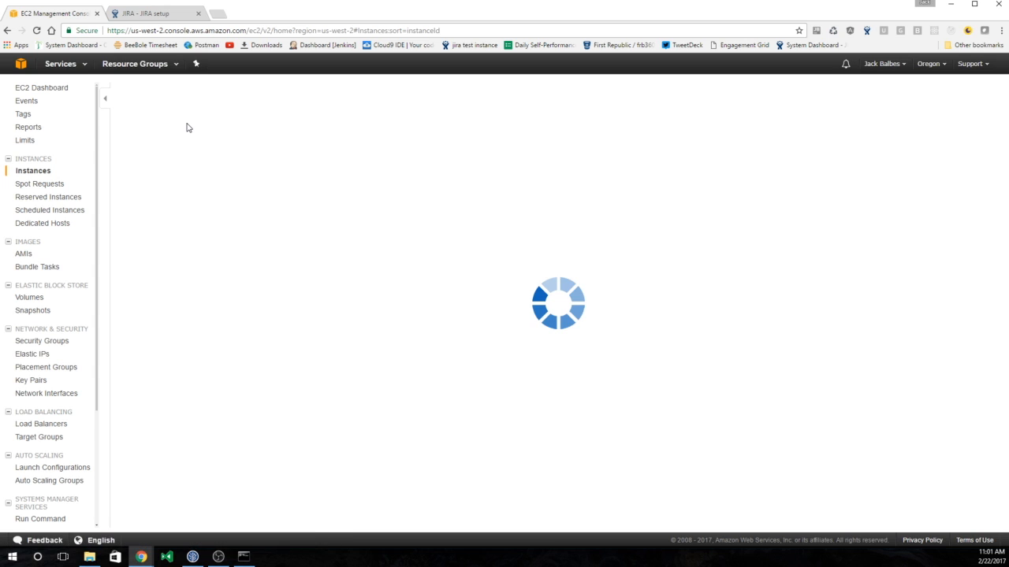
pyautogui.click(291, 176)
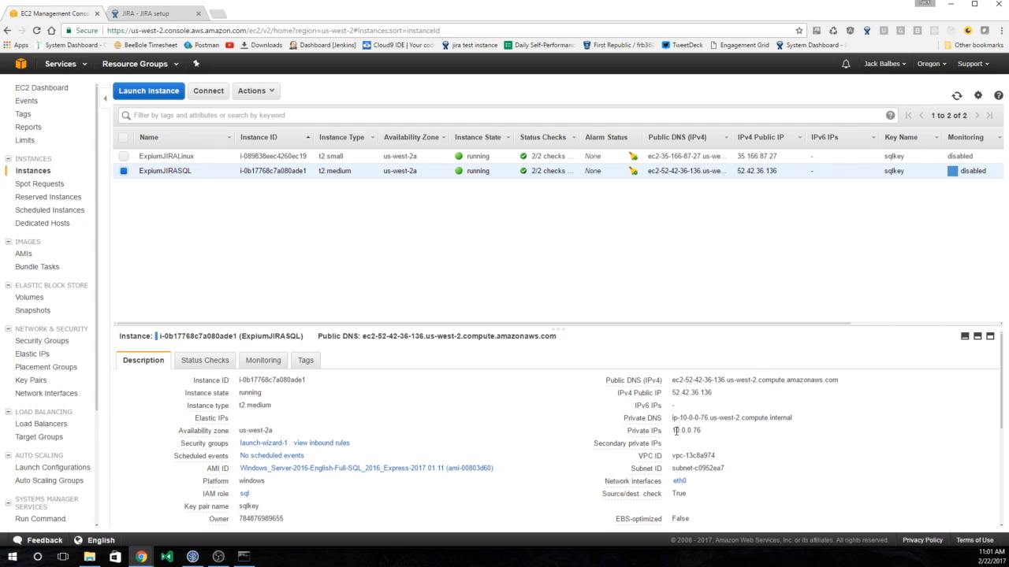
pyautogui.moveTo(673, 430)
pyautogui.mouseDown()
pyautogui.moveTo(708, 428)
pyautogui.moveTo(692, 426)
pyautogui.mouseUp()
pyautogui.hotkey('ctrl', 'c')
pyautogui.click(190, 14)
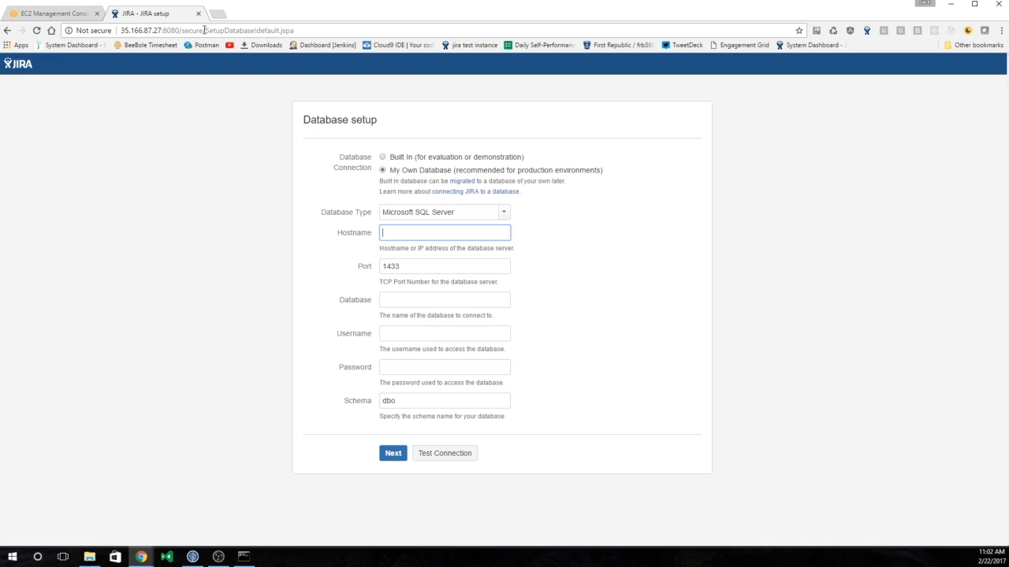
# - Connect to host 10.0.0.76, database JIRA with the user's credentials, test, and submit
pyautogui.hotkey('ctrl', 'v')
pyautogui.click(554, 250)
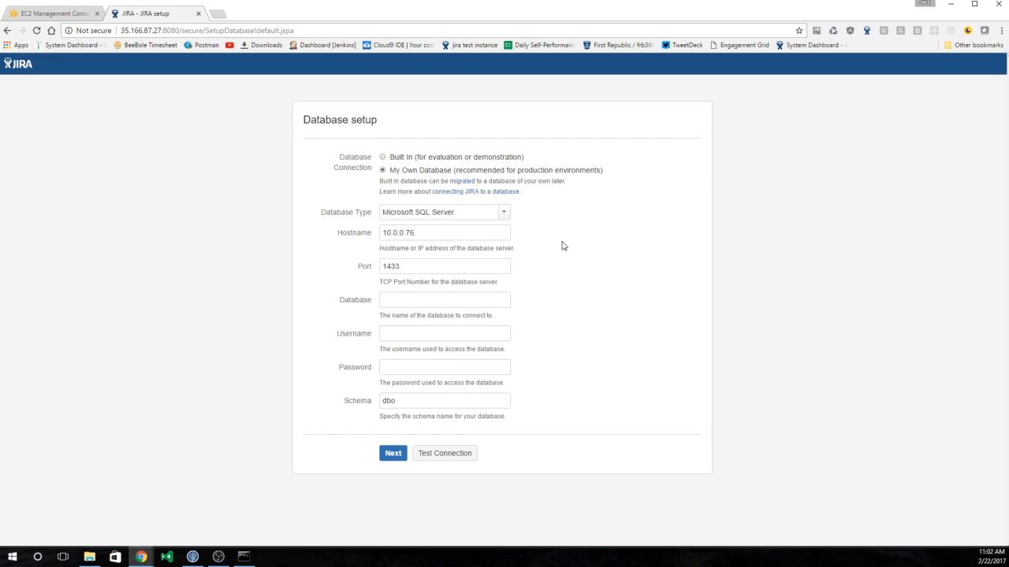
pyautogui.click(479, 304)
pyautogui.write('JIRA')
pyautogui.press('Tab')
pyautogui.press('BackSpace')
pyautogui.press('BackSpace')
pyautogui.write('IRA')
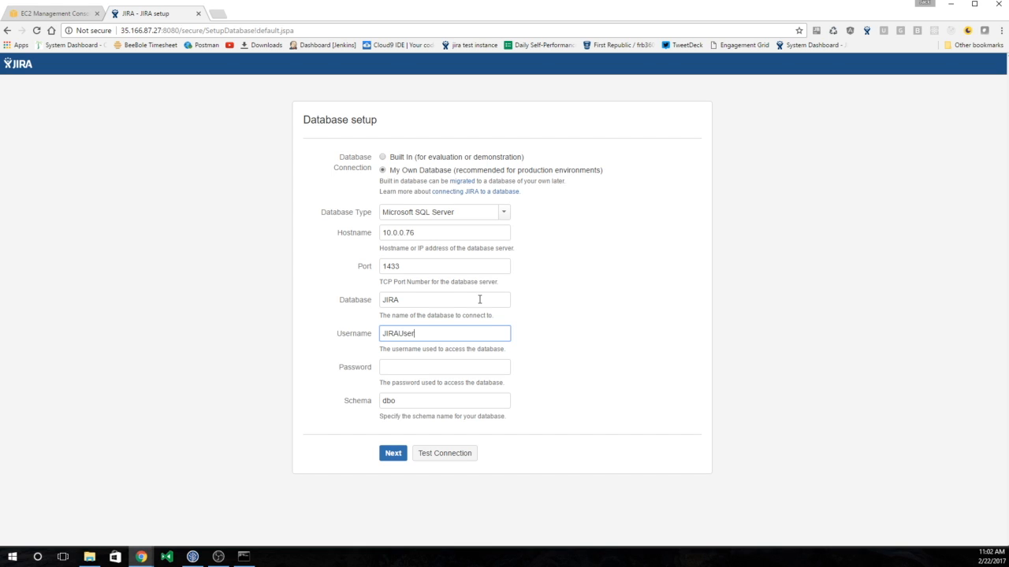
pyautogui.press('Tab')
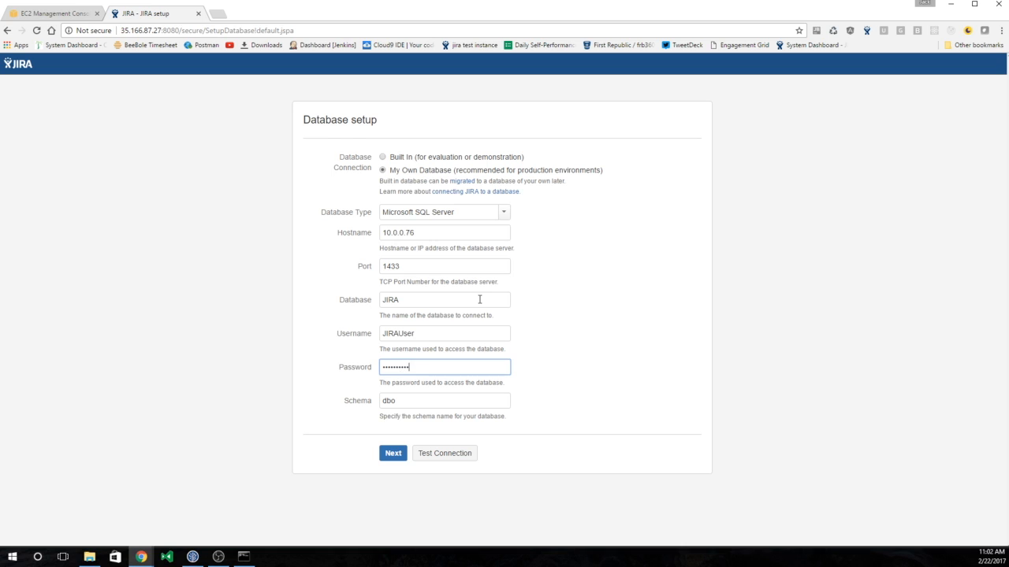
pyautogui.click(453, 453)
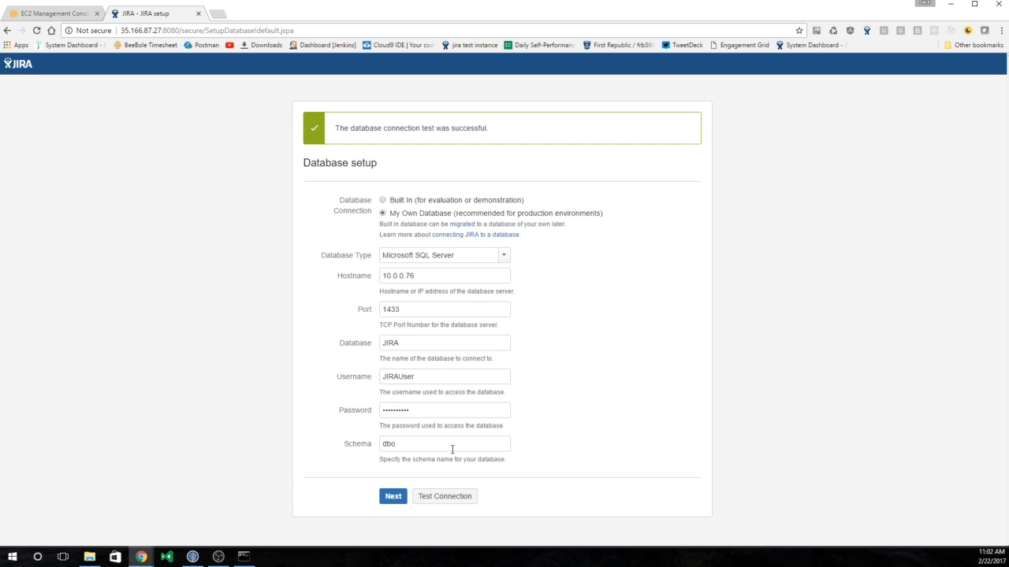
pyautogui.click(395, 496)
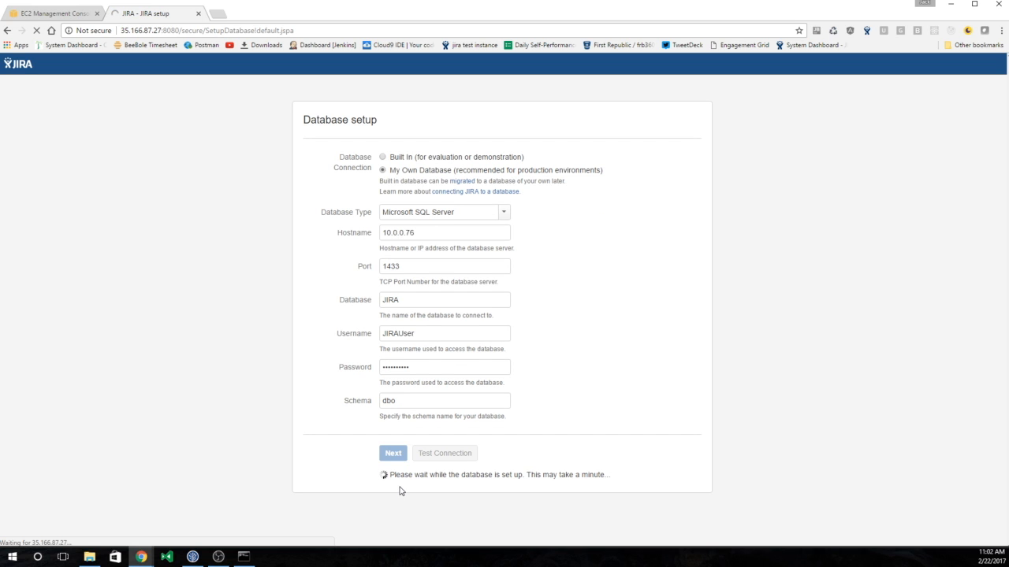
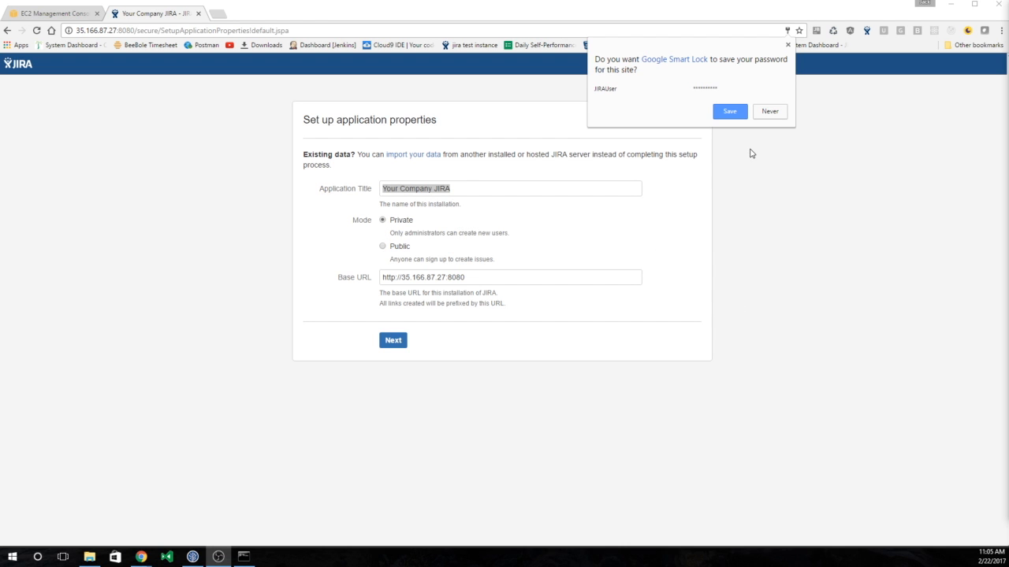
# - Keep 'Your Company JIRA' as the application title and the default base URL, then continue to the licence step
pyautogui.click(787, 45)
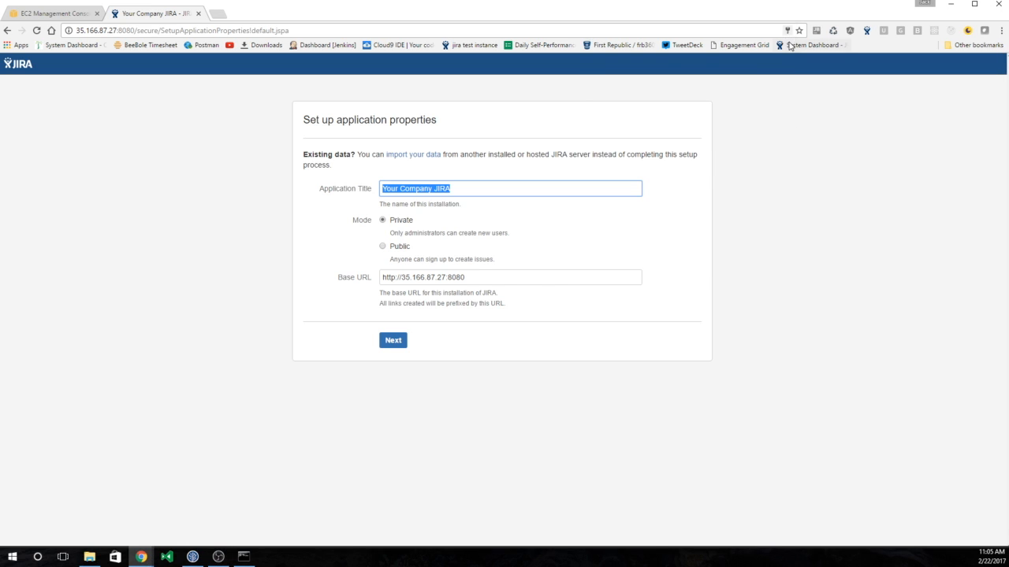
pyautogui.click(550, 191)
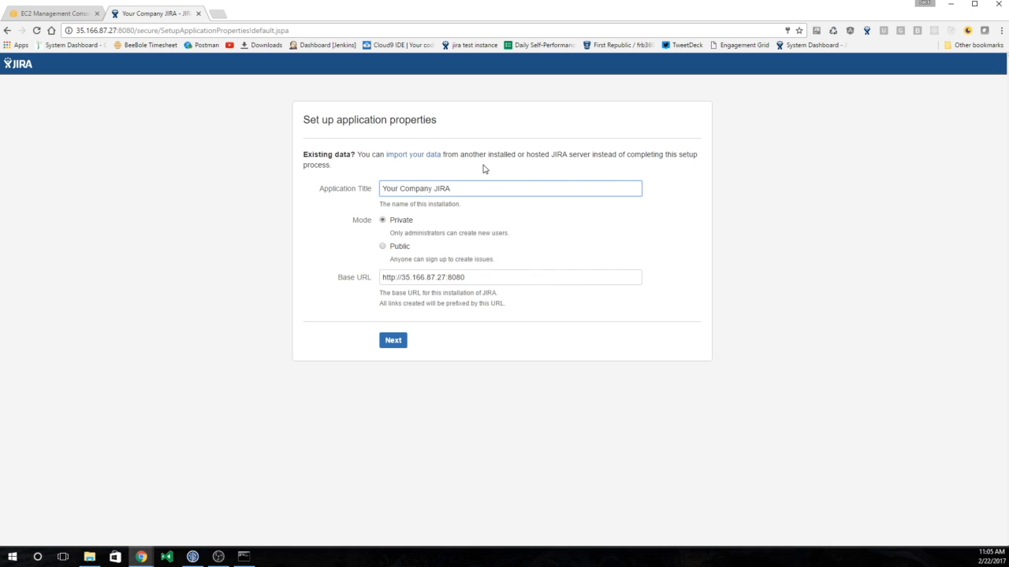
pyautogui.click(399, 343)
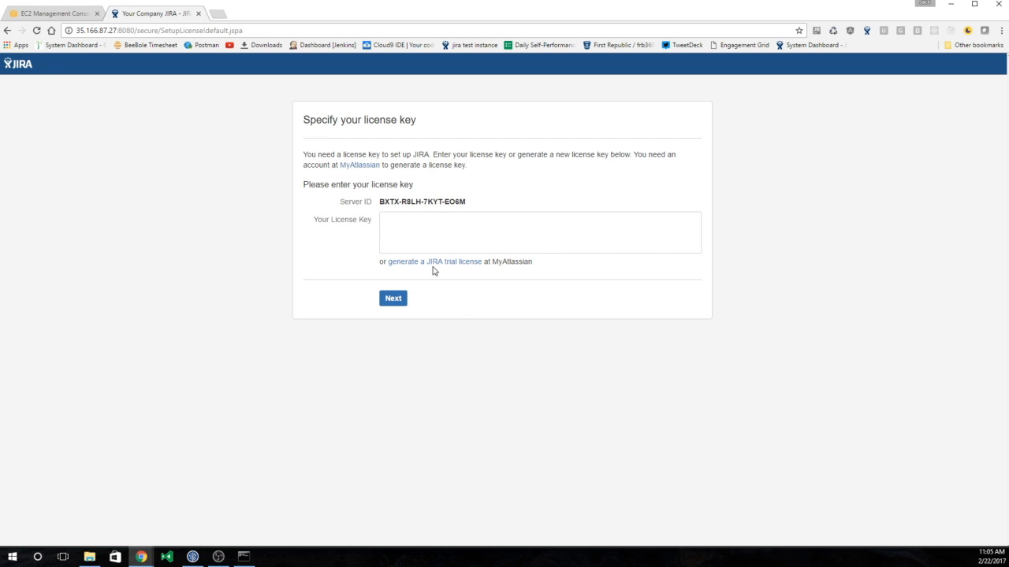
pyautogui.click(588, 227)
# - Generate a JIRA Software Data Center evaluation licence and confirm installing it on the JIRA server
pyautogui.click(470, 264)
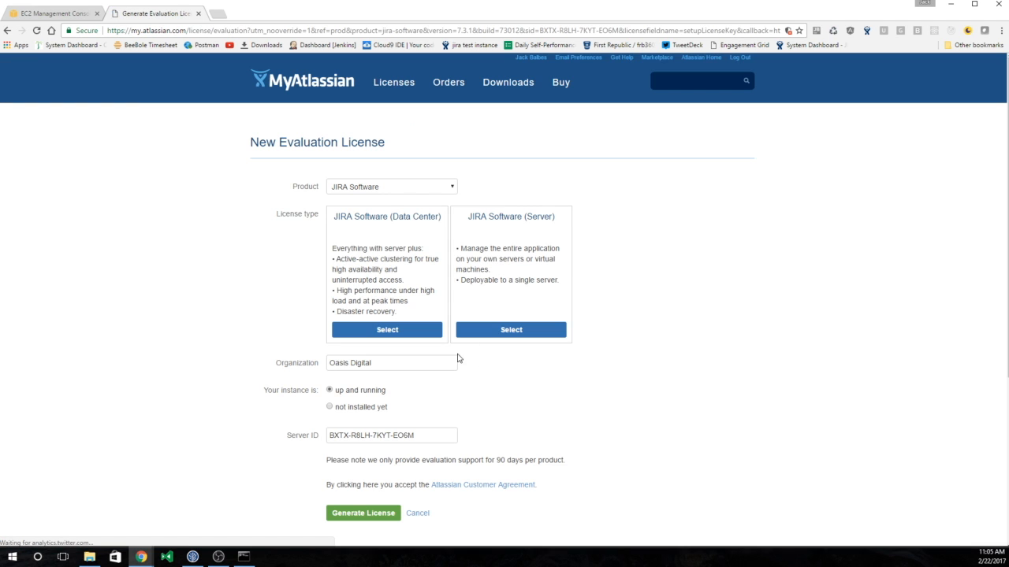
pyautogui.click(433, 335)
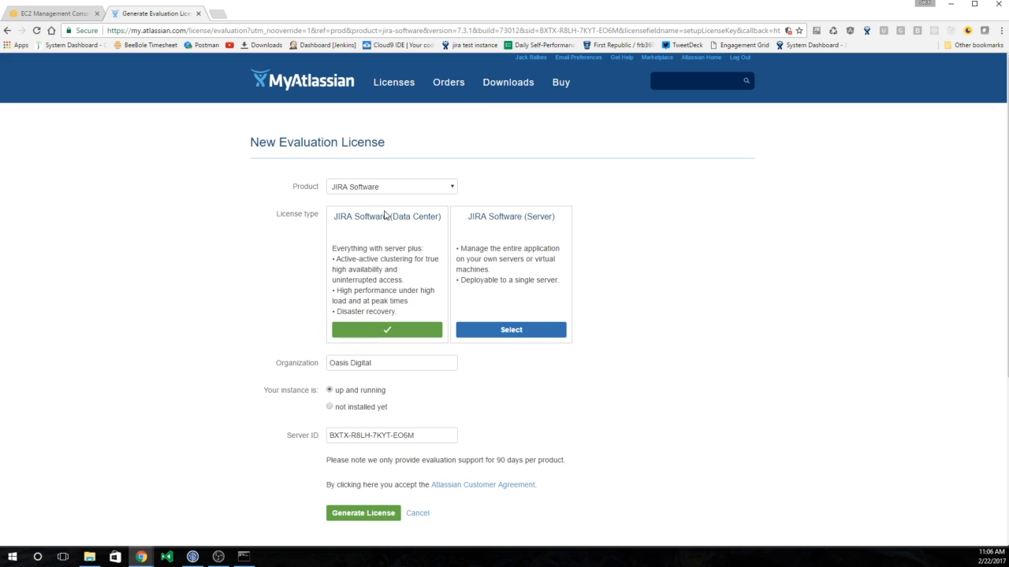
pyautogui.scroll(-2, 244, 277)
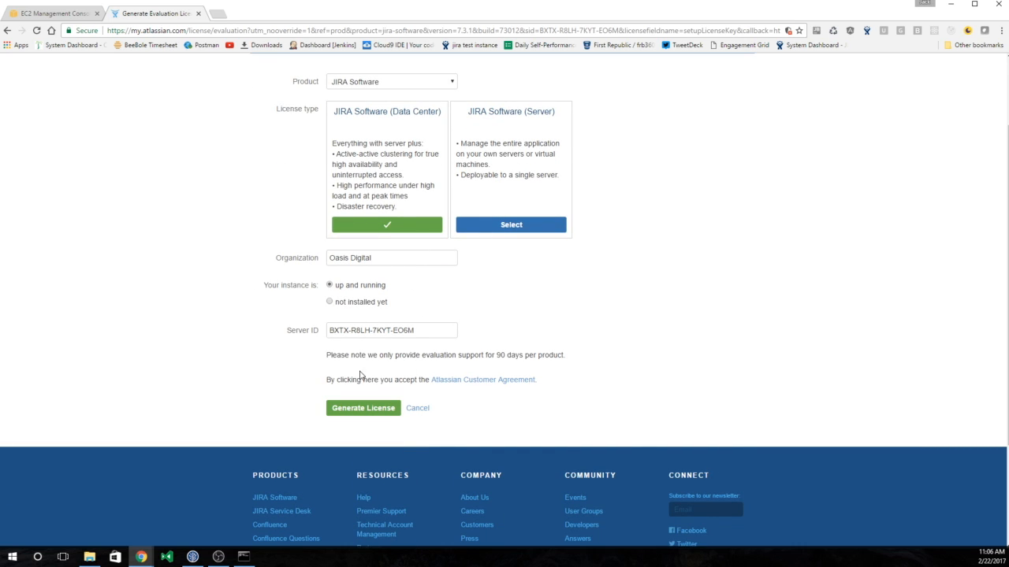
pyautogui.click(360, 404)
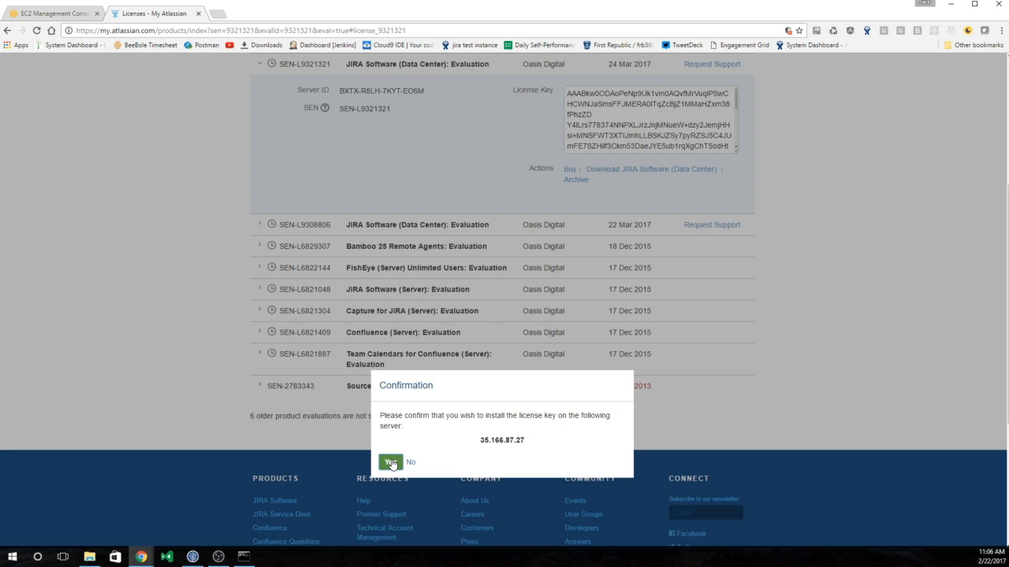
pyautogui.click(391, 463)
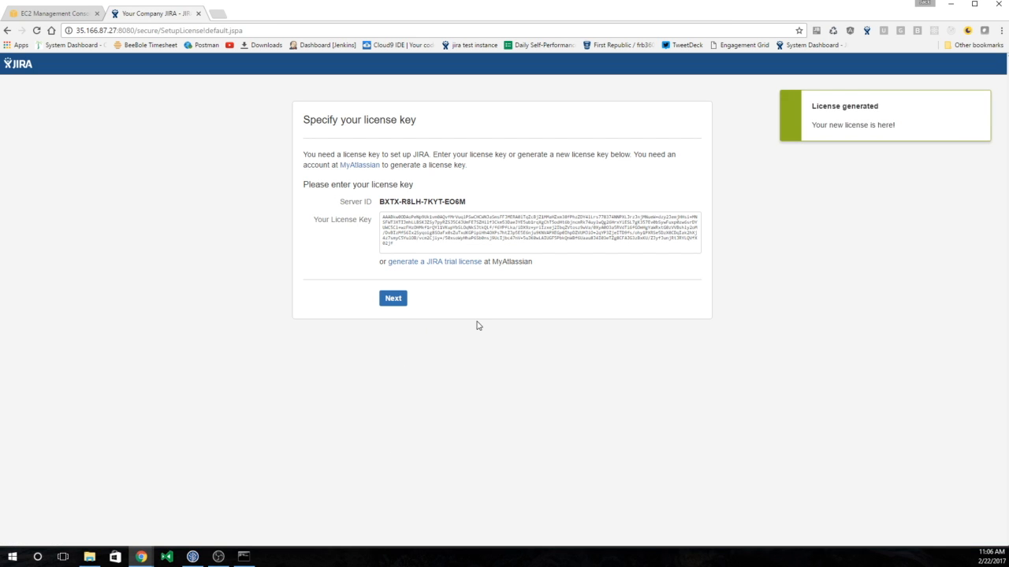
# - Submit the licence and enter the administrator's full name and e-mail address
pyautogui.click(394, 299)
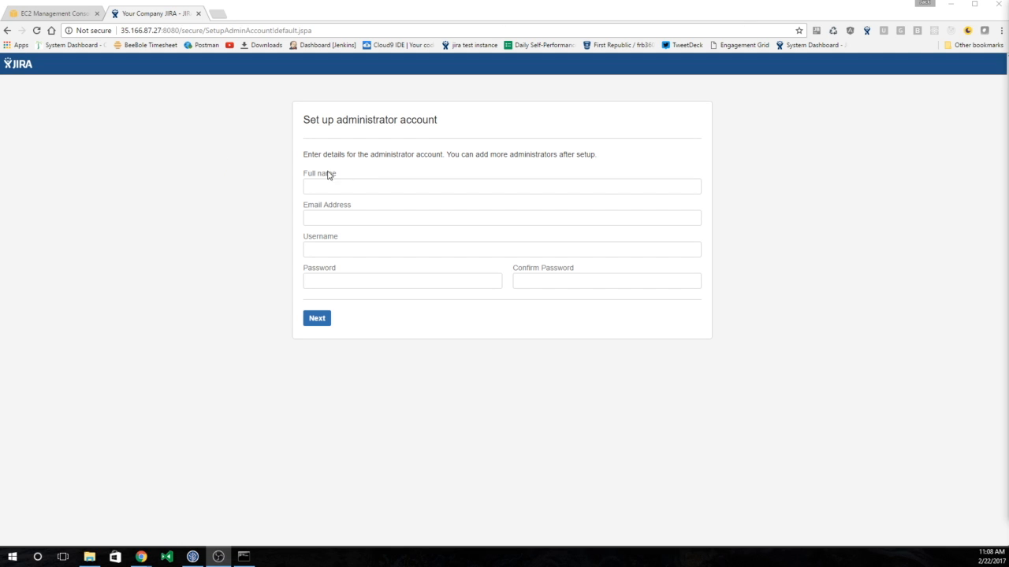
pyautogui.click(352, 183)
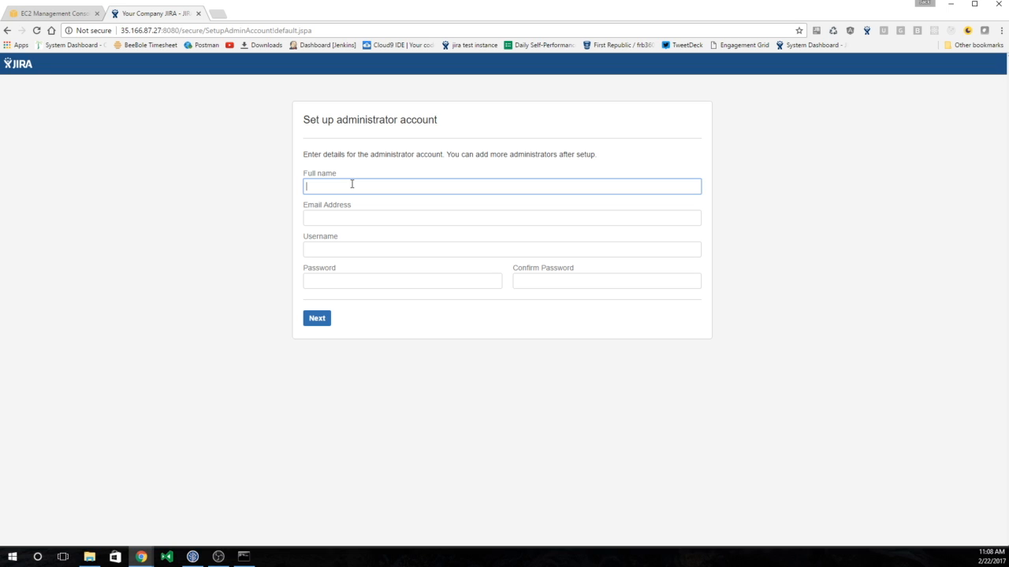
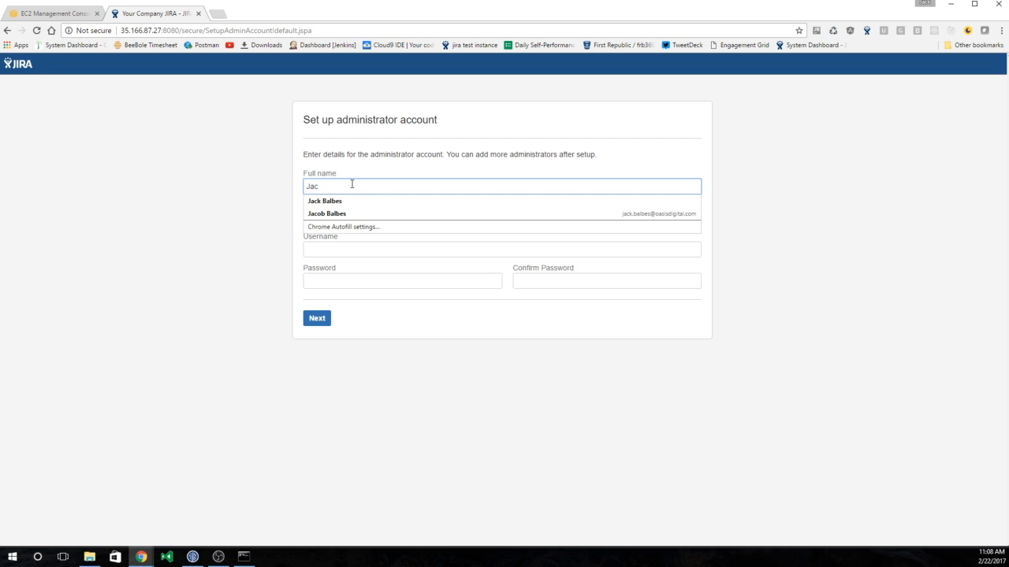
pyautogui.press('Tab')
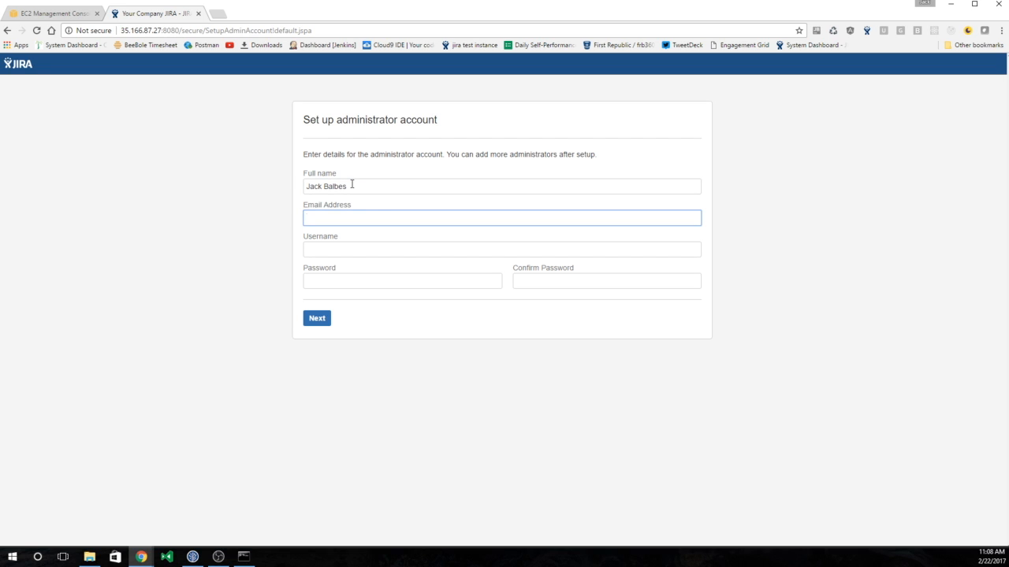
pyautogui.press('Tab')
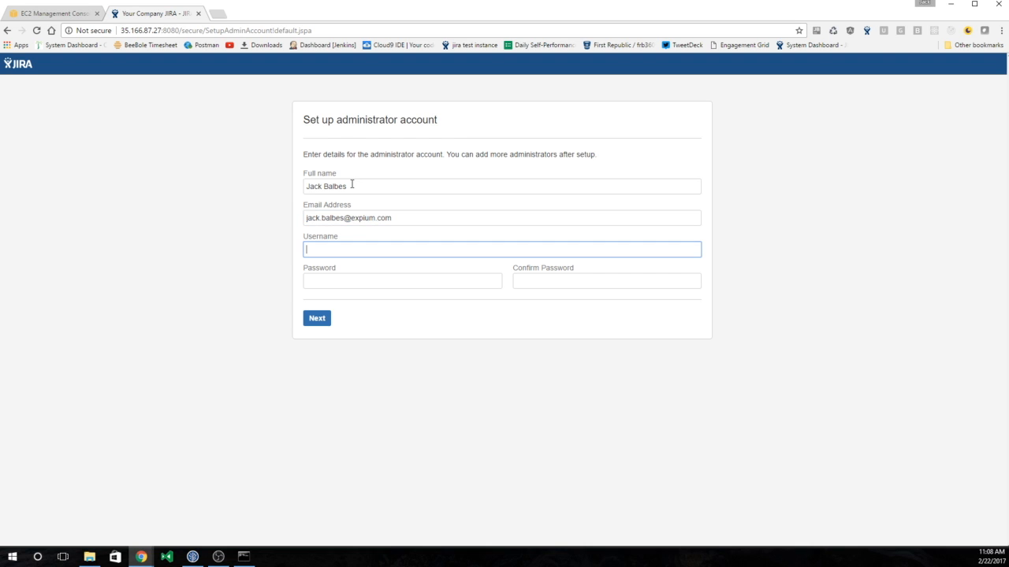
# - Set the administrator's username and password, confirm the password, and create the account
pyautogui.write('jabalb')
pyautogui.press('BackSpace')
pyautogui.press('BackSpace')
pyautogui.press('BackSpace')
pyautogui.write('bes')
pyautogui.press('Tab')
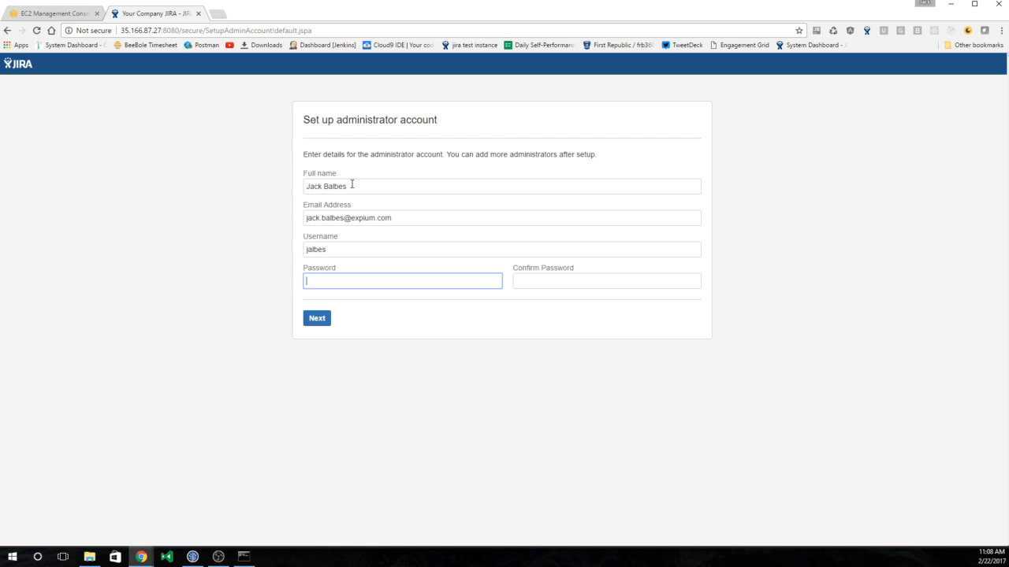
pyautogui.click(308, 249)
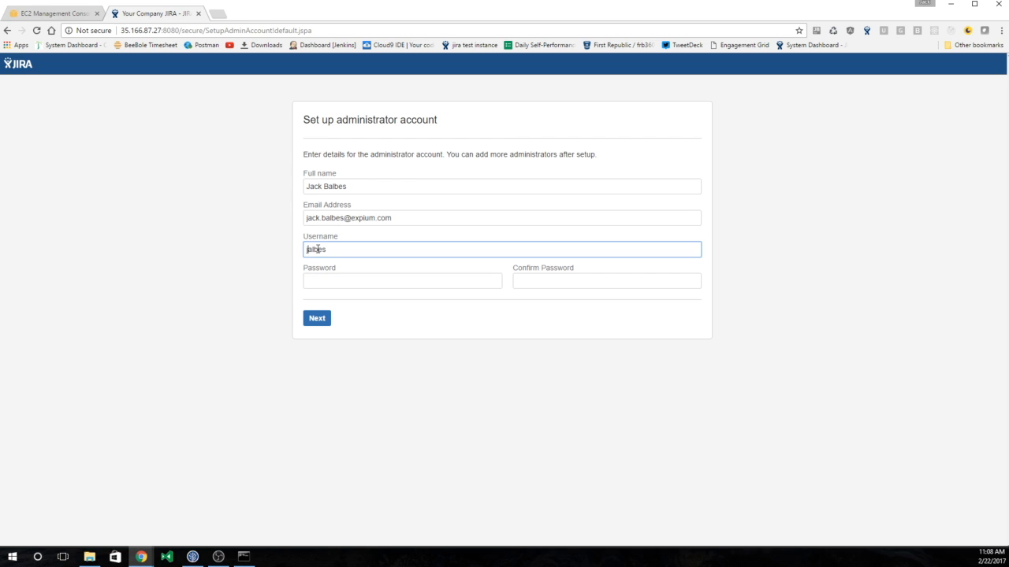
pyautogui.write('b')
pyautogui.click(316, 277)
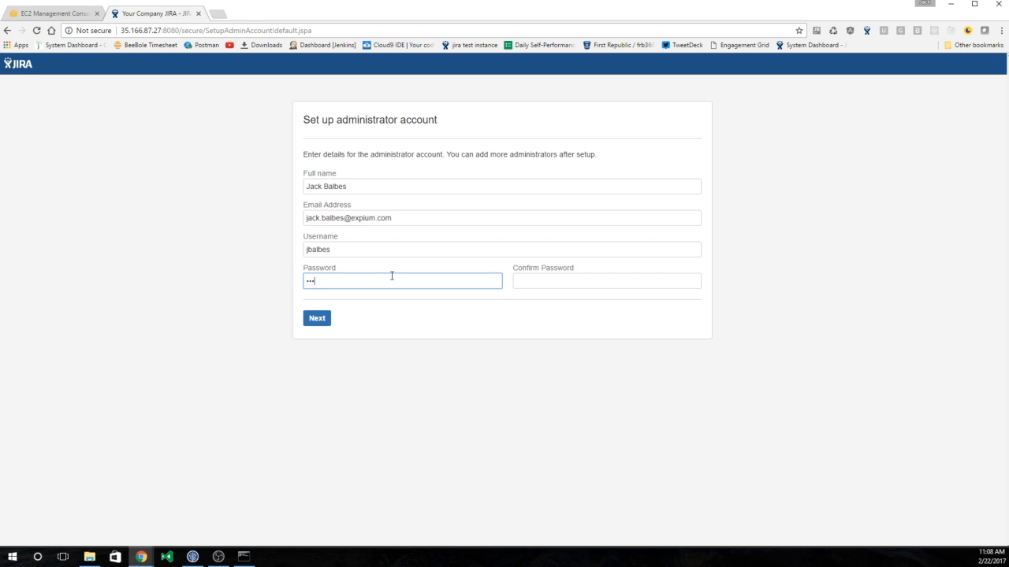
pyautogui.press('Tab')
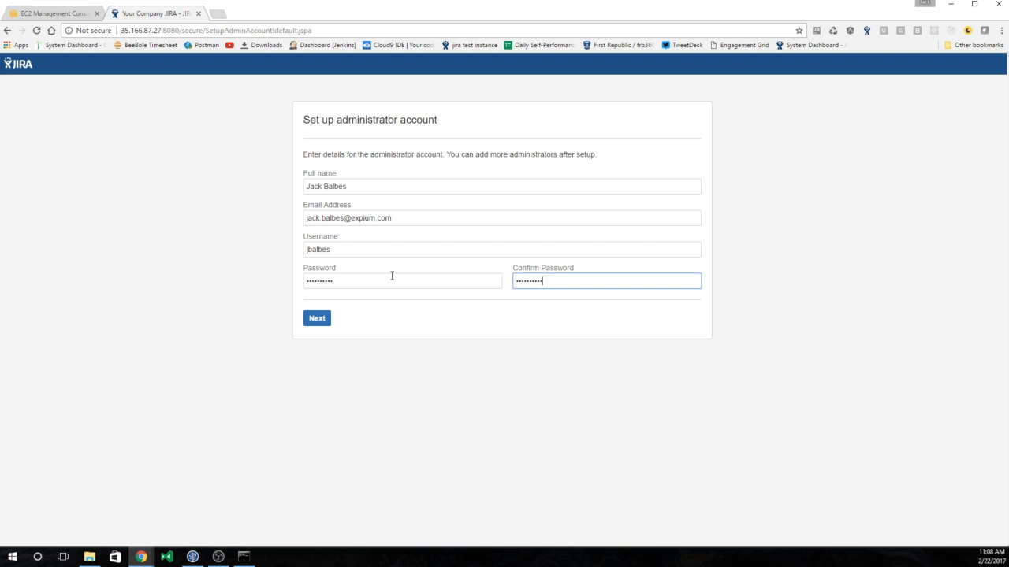
pyautogui.click(322, 321)
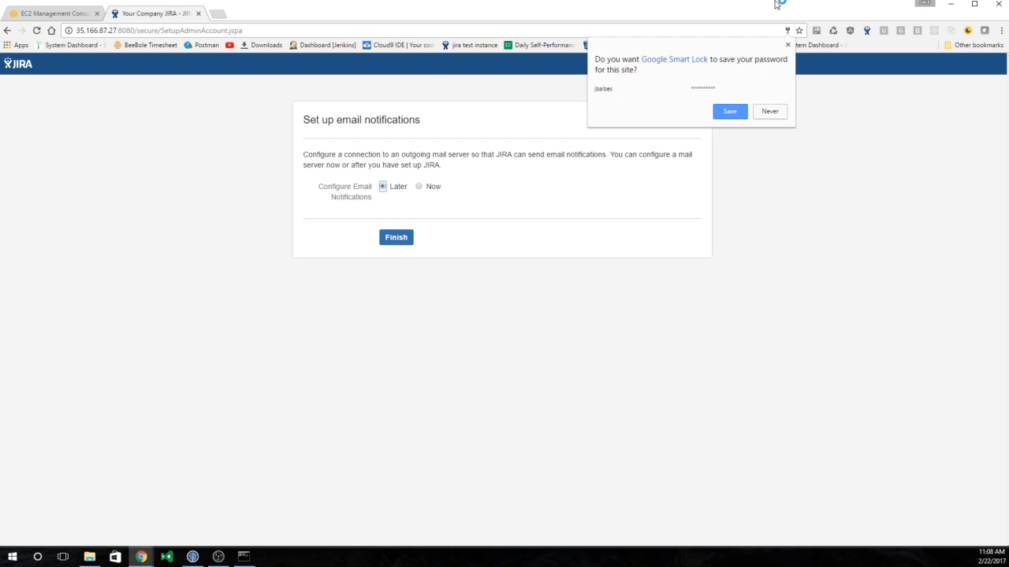
# - Finish setup with email notifications set to Later, English as the language, and no avatar
pyautogui.click(787, 45)
pyautogui.click(406, 242)
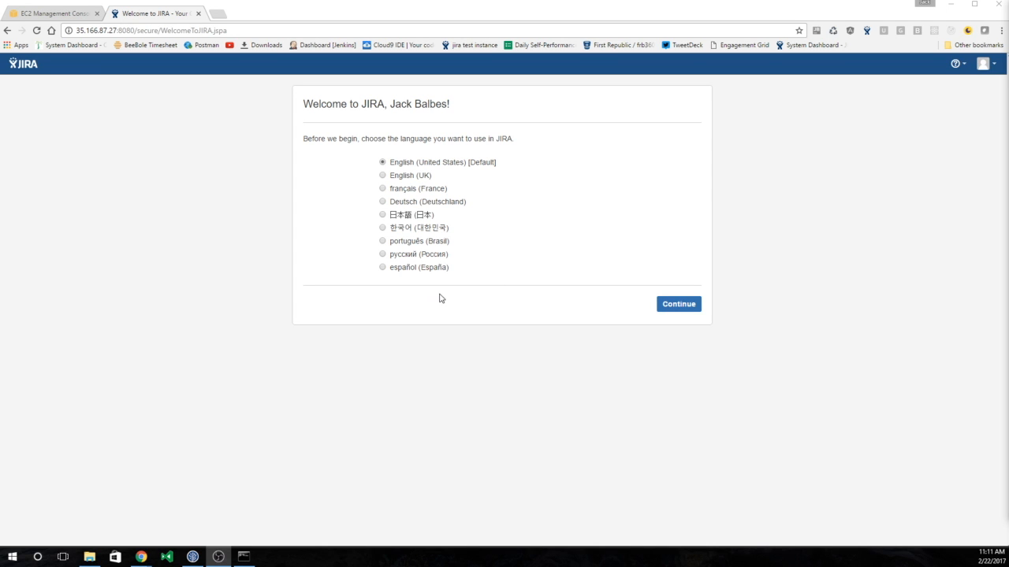
pyautogui.click(694, 309)
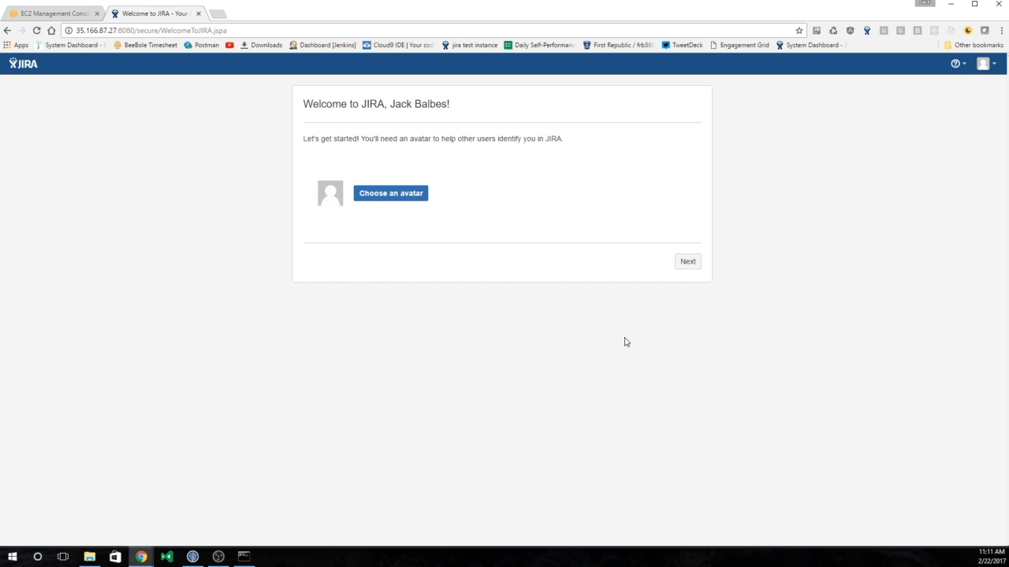
pyautogui.click(683, 266)
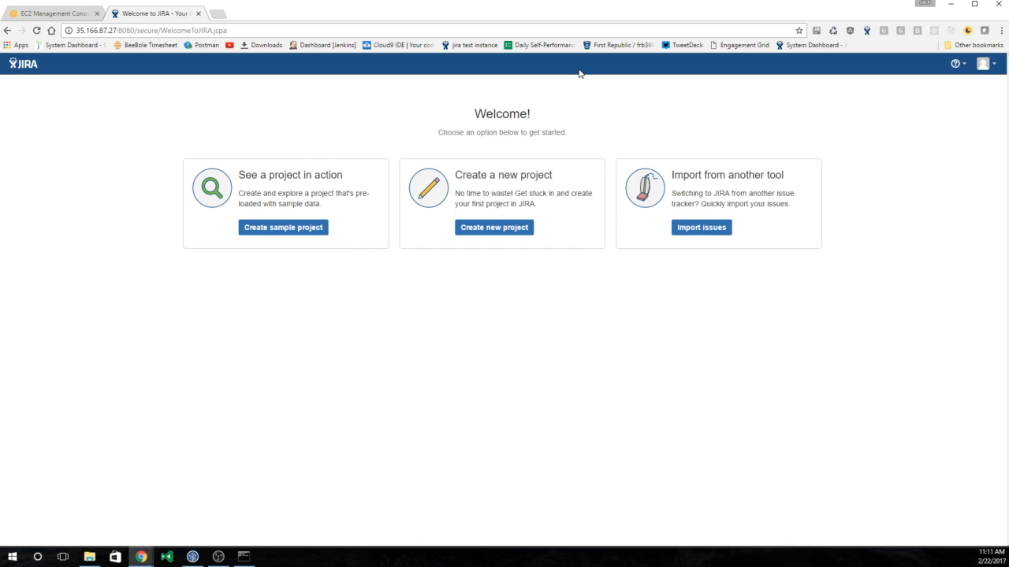
pyautogui.click(704, 227)
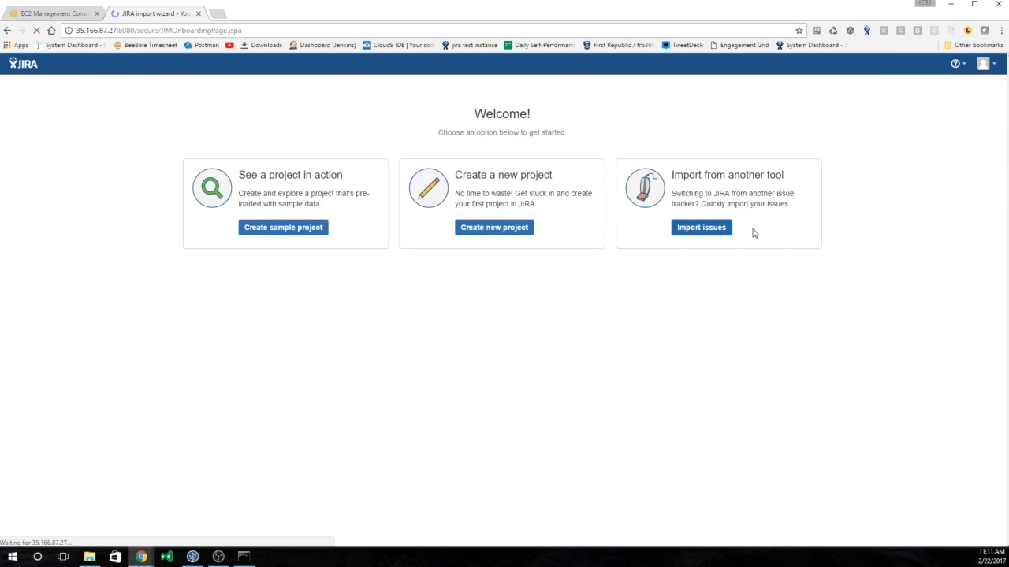
# - Skip the import wizard and dismiss the time zone, Collation and Isolation level notices
pyautogui.scroll(-1, 731, 290)
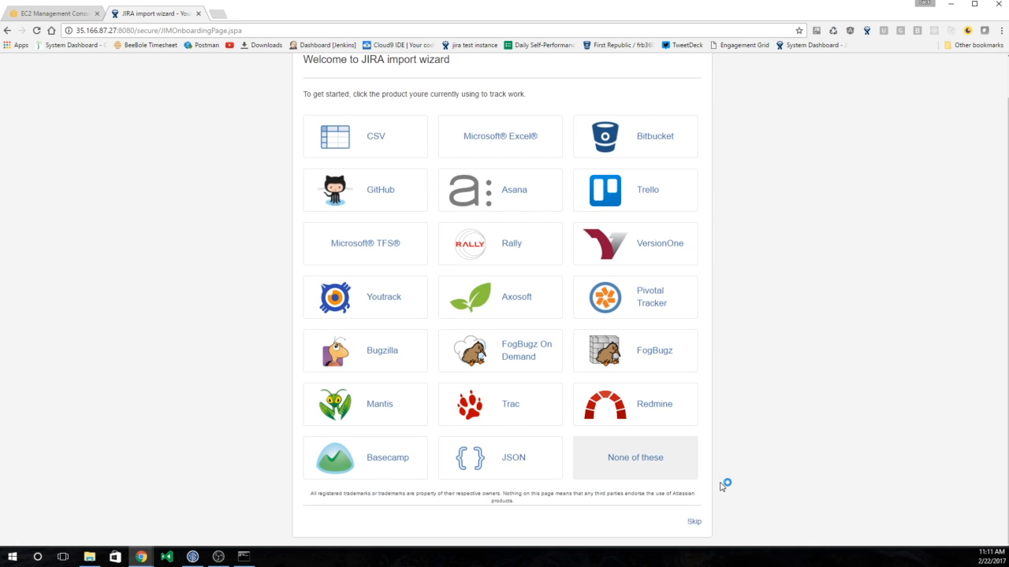
pyautogui.click(694, 523)
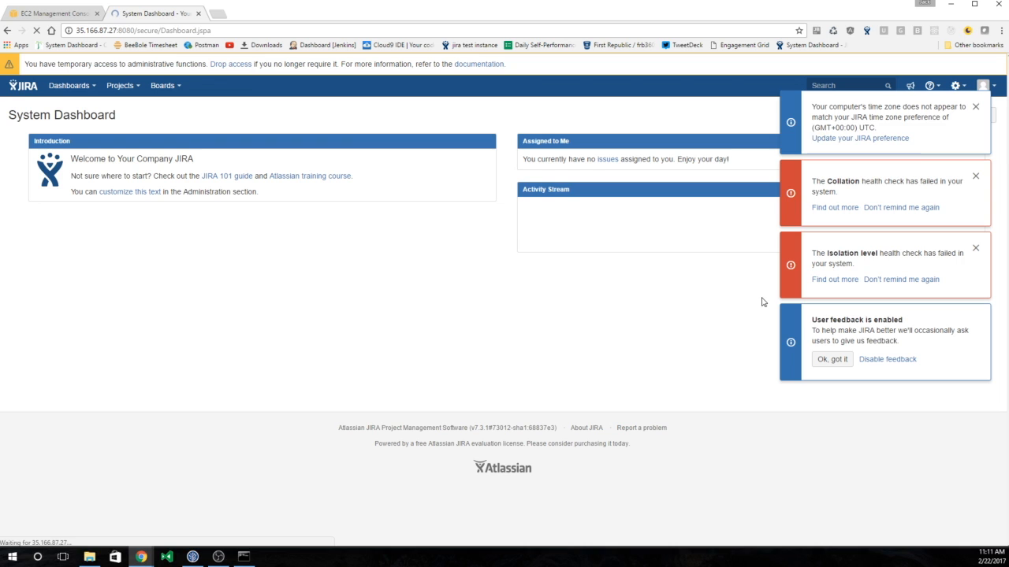
pyautogui.click(975, 108)
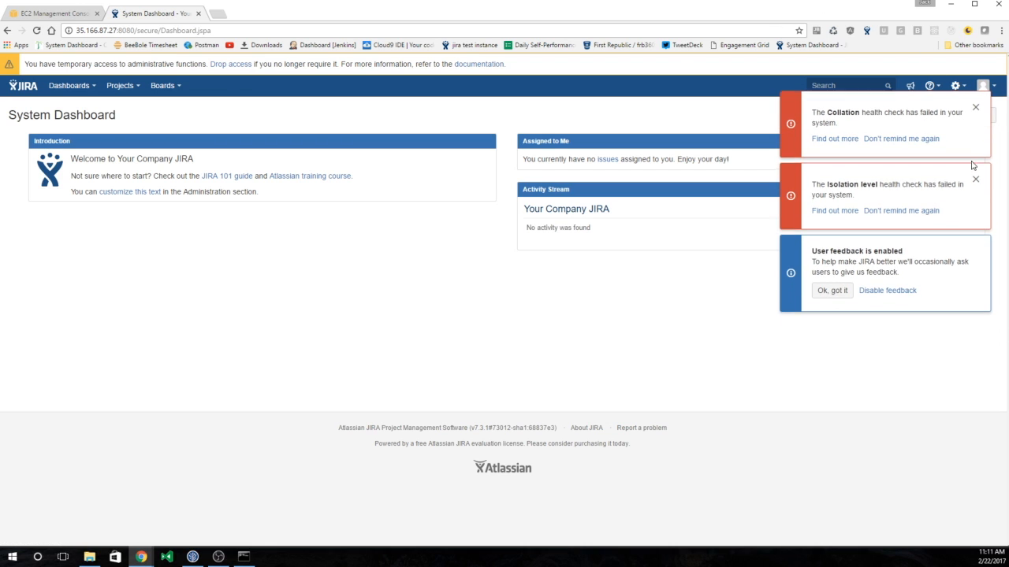
pyautogui.click(975, 107)
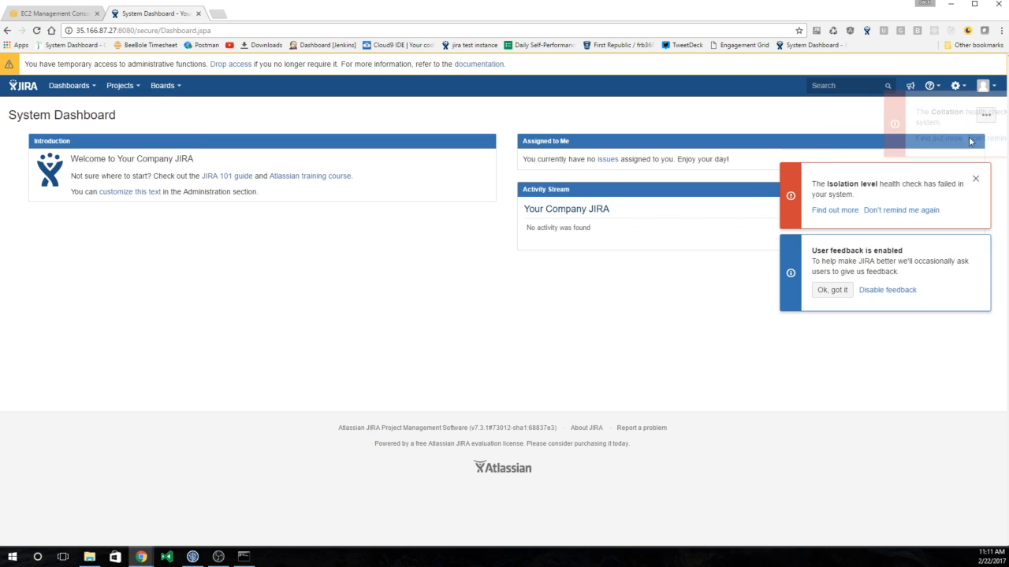
pyautogui.click(975, 107)
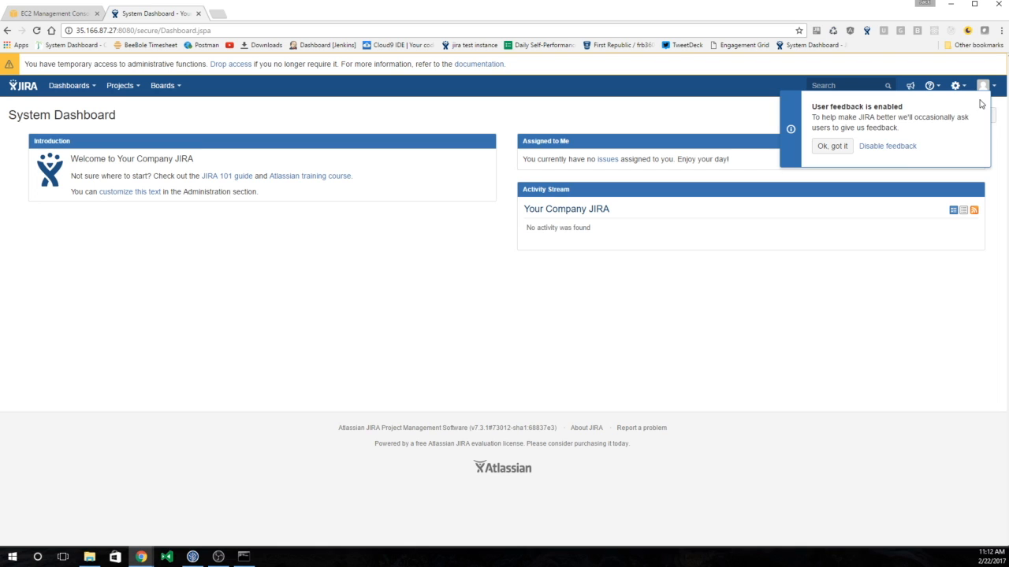
# - Dismiss the feedback notice and go to User Directories through the gear menu's User management
pyautogui.click(844, 151)
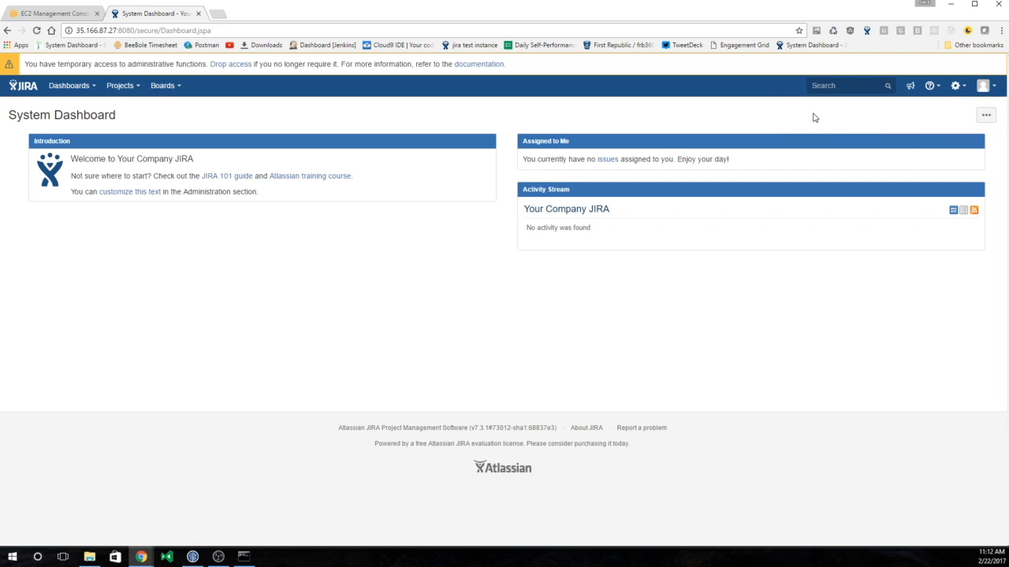
pyautogui.click(951, 83)
pyautogui.click(930, 85)
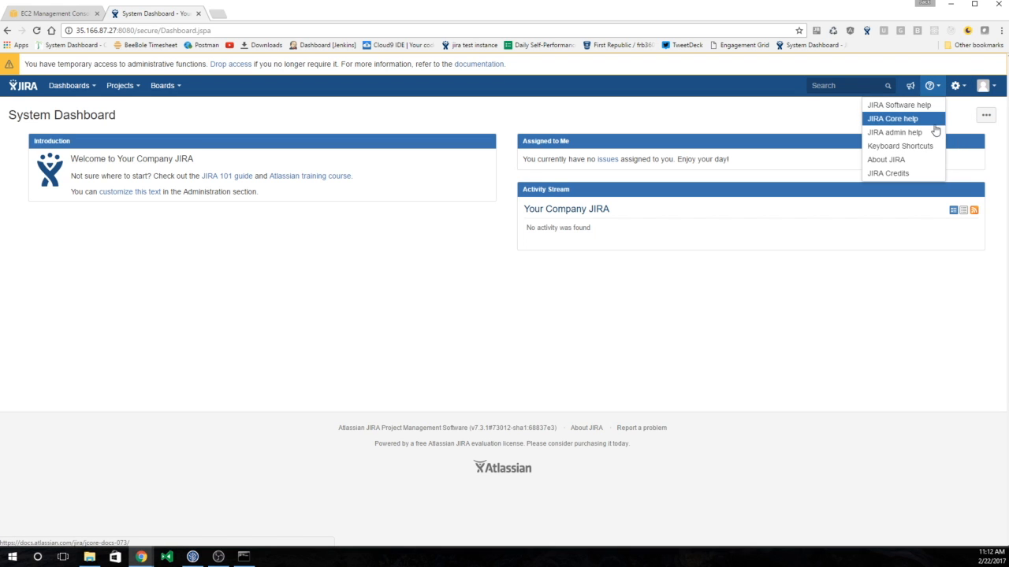
pyautogui.click(955, 85)
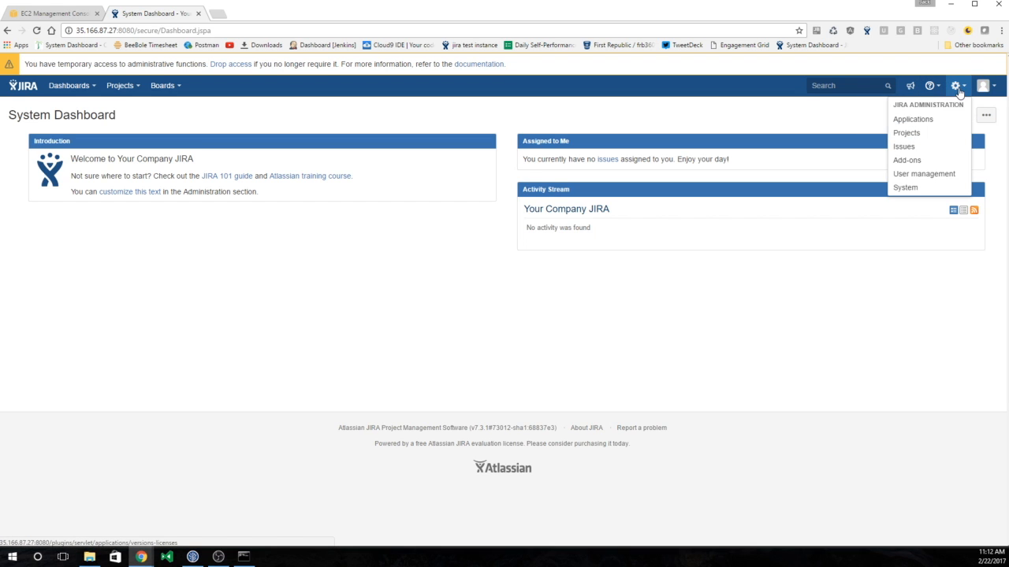
pyautogui.click(939, 174)
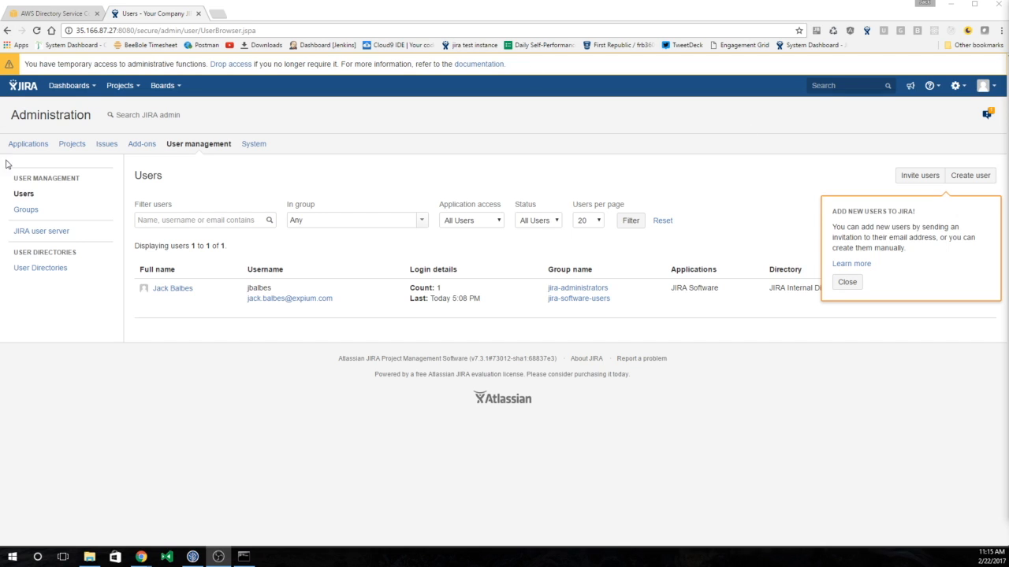
pyautogui.click(67, 271)
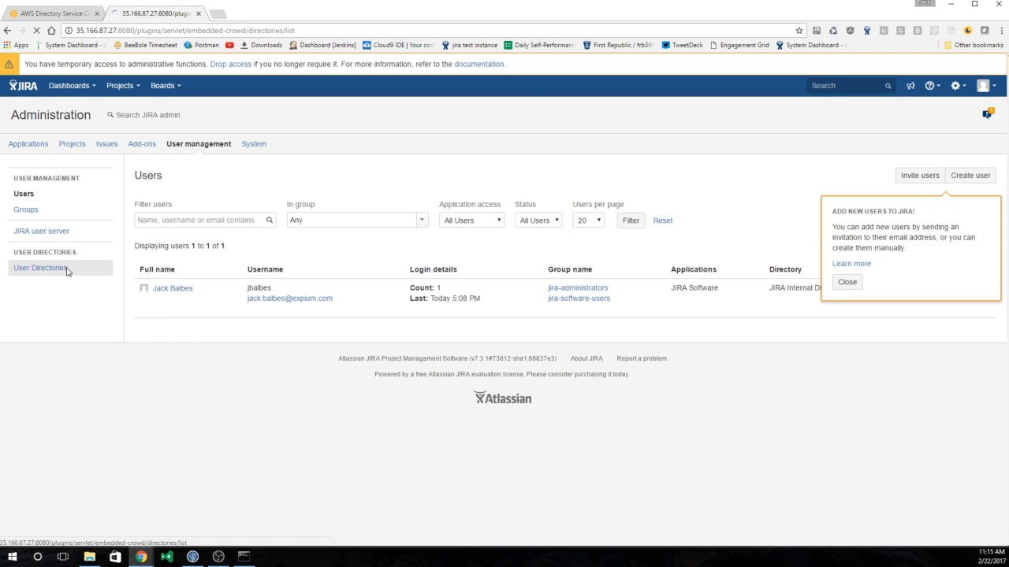
# - Add a Microsoft Active Directory directory with hostname jira.expium.com
pyautogui.click(181, 312)
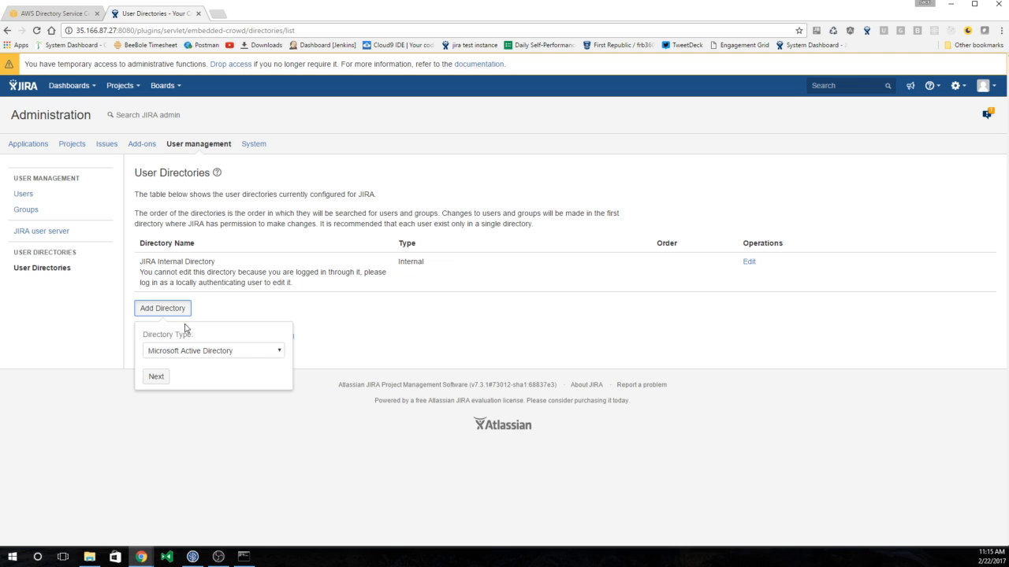
pyautogui.click(159, 378)
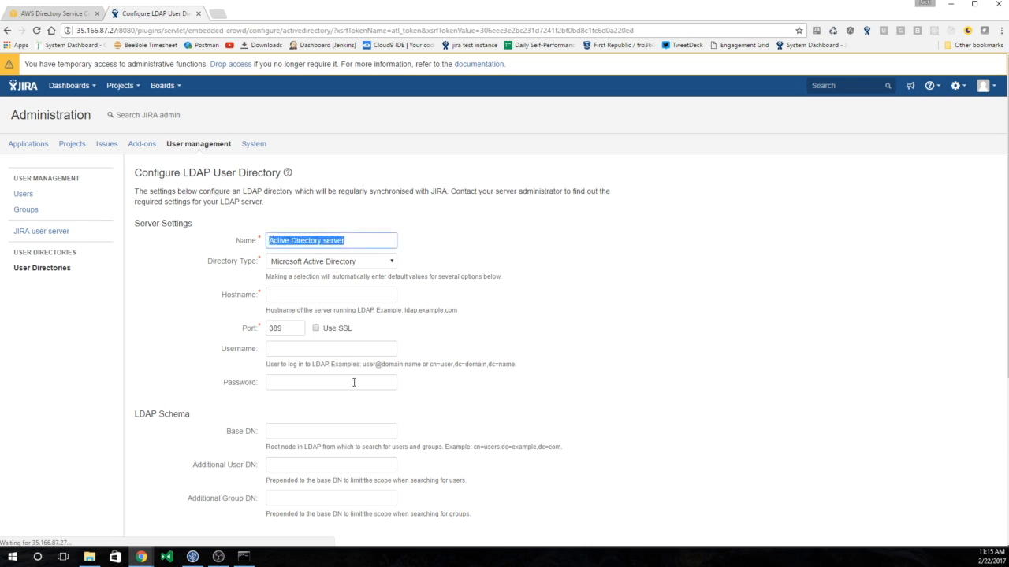
pyautogui.click(307, 292)
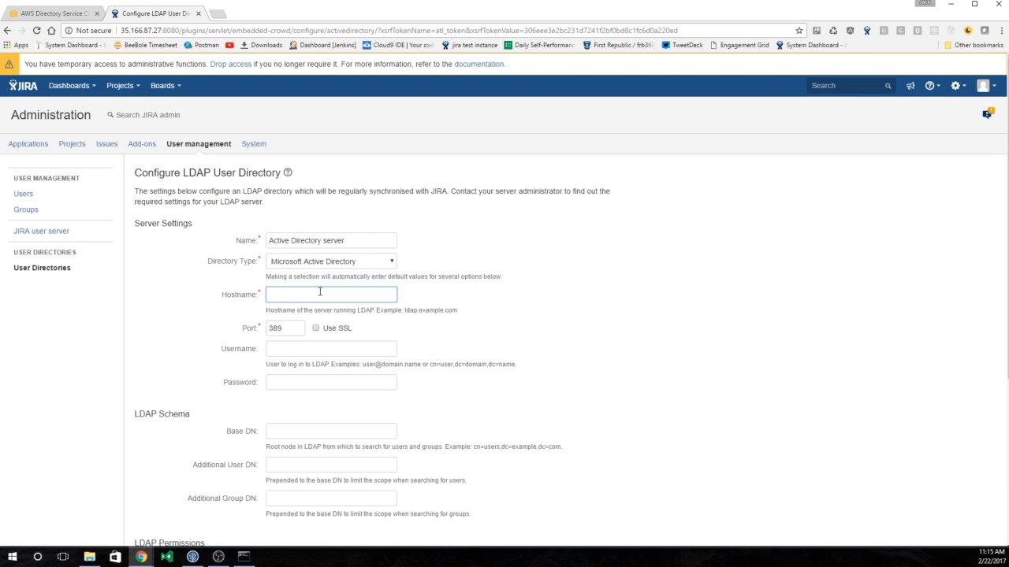
pyautogui.write('jira')
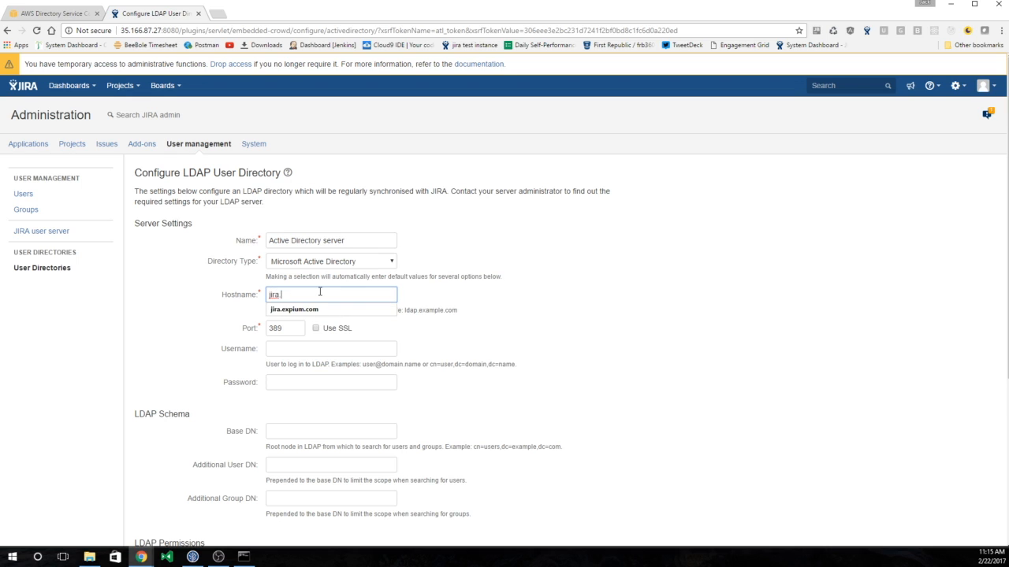
pyautogui.press('Down')
pyautogui.press('Tab')
pyautogui.press('Tab')
pyautogui.press('Tab')
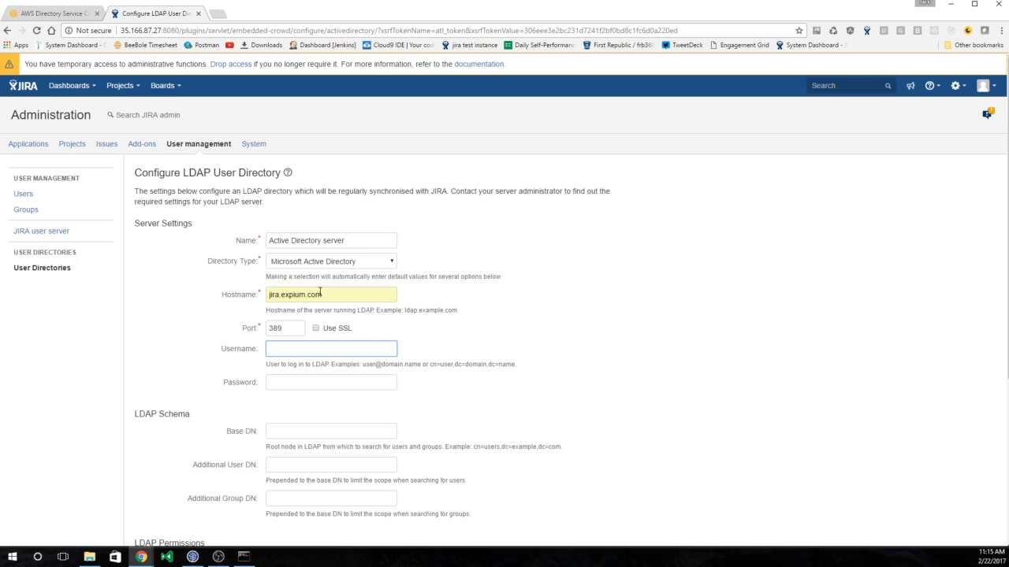
# - Set the directory username to Administrator@ plus the pasted domain, and enter its password
pyautogui.hotkey('shift', 'Left')
pyautogui.hotkey('shift', 'Left')
pyautogui.hotkey('shift', 'Left')
pyautogui.hotkey('shift', 'Left')
pyautogui.hotkey('shift', 'Left')
pyautogui.hotkey('shift', 'Left')
pyautogui.hotkey('shift', 'Left')
pyautogui.hotkey('shift', 'Left')
pyautogui.hotkey('shift', 'Left')
pyautogui.hotkey('shift', 'Right')
pyautogui.hotkey('shift', 'Right')
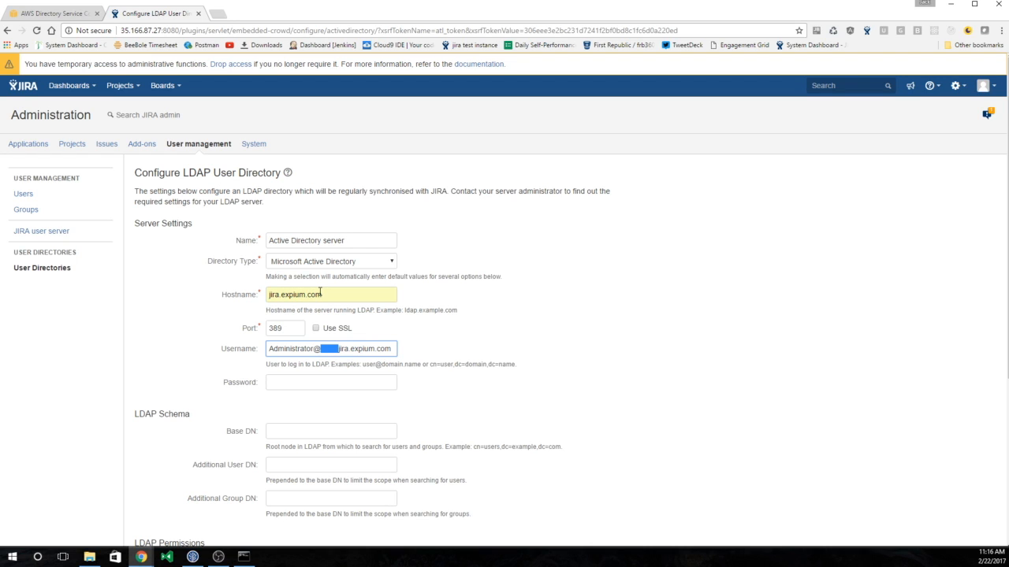
pyautogui.press('BackSpace')
pyautogui.click(295, 383)
pyautogui.write('**********')
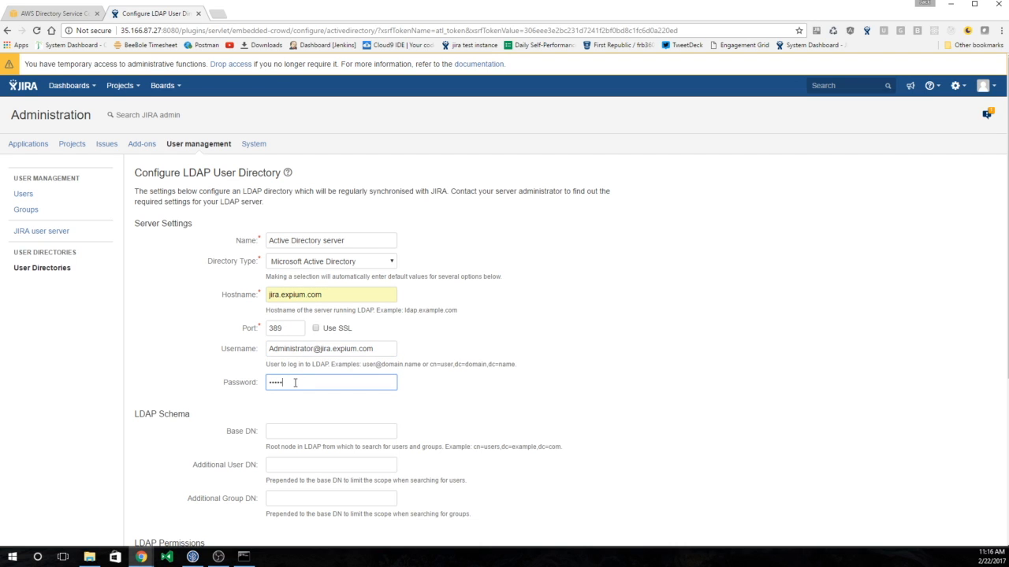
pyautogui.press('Tab')
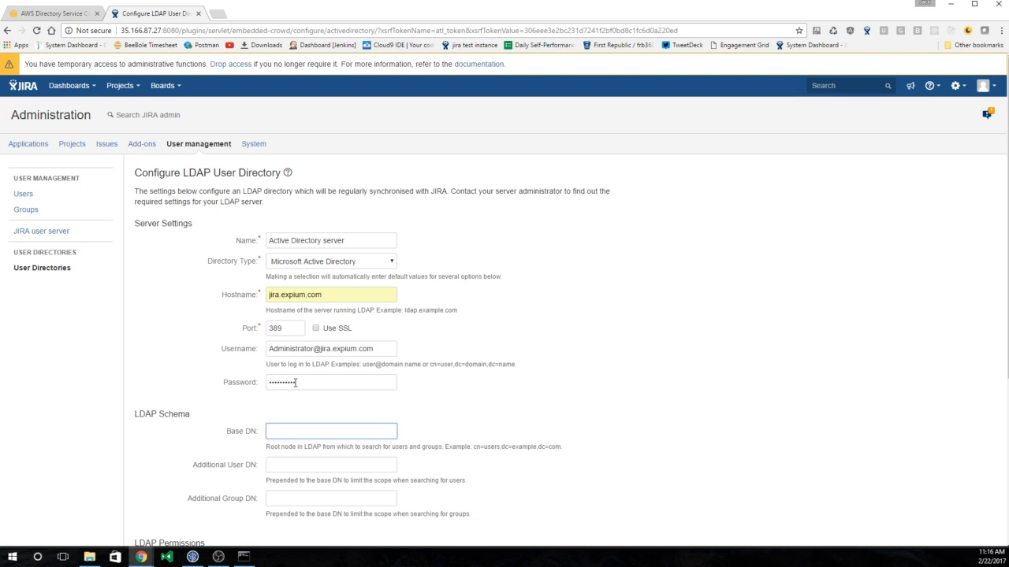
# - Set the base DN to dc=jira,dc=expium,dc=com and give the directory Read/Write permissions
pyautogui.write('dc=')
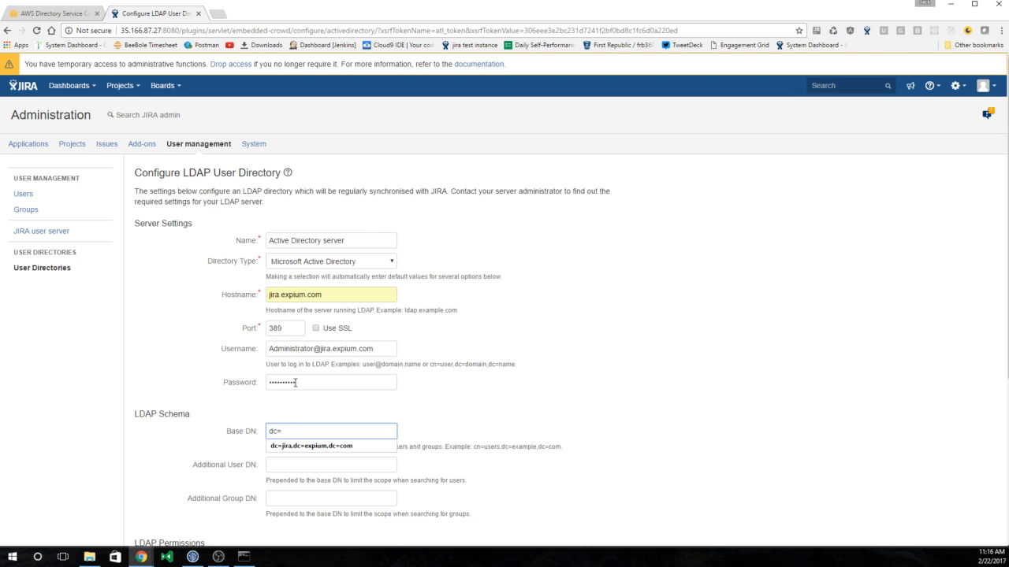
pyautogui.press('Down')
pyautogui.press('Return')
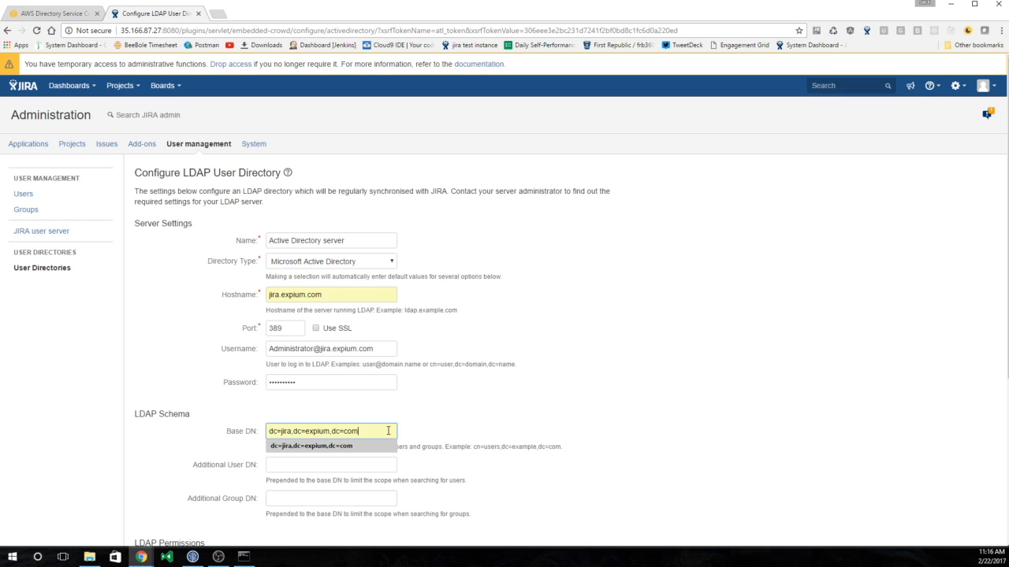
pyautogui.click(311, 445)
pyautogui.click(460, 419)
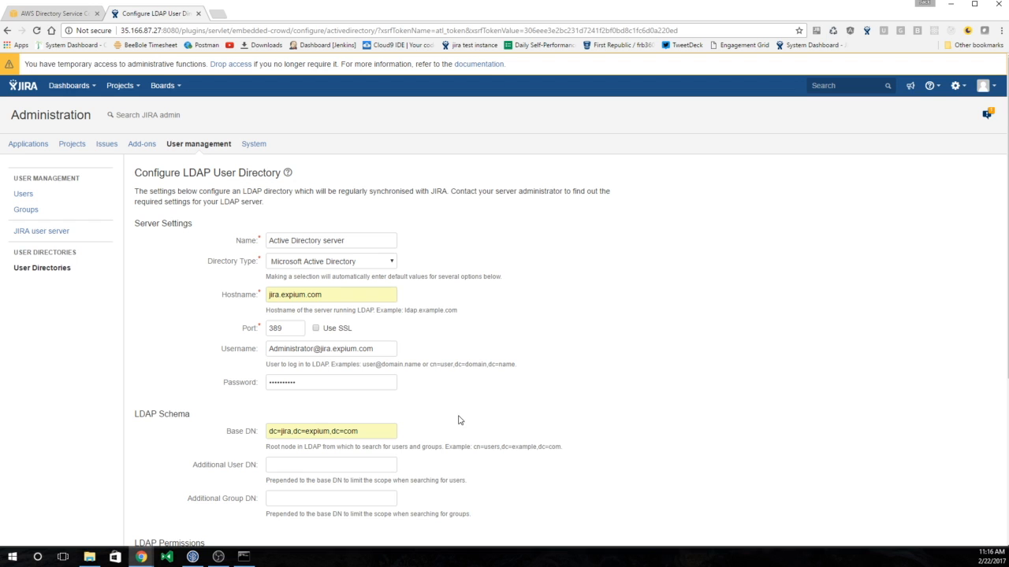
pyautogui.scroll(-1, 460, 420)
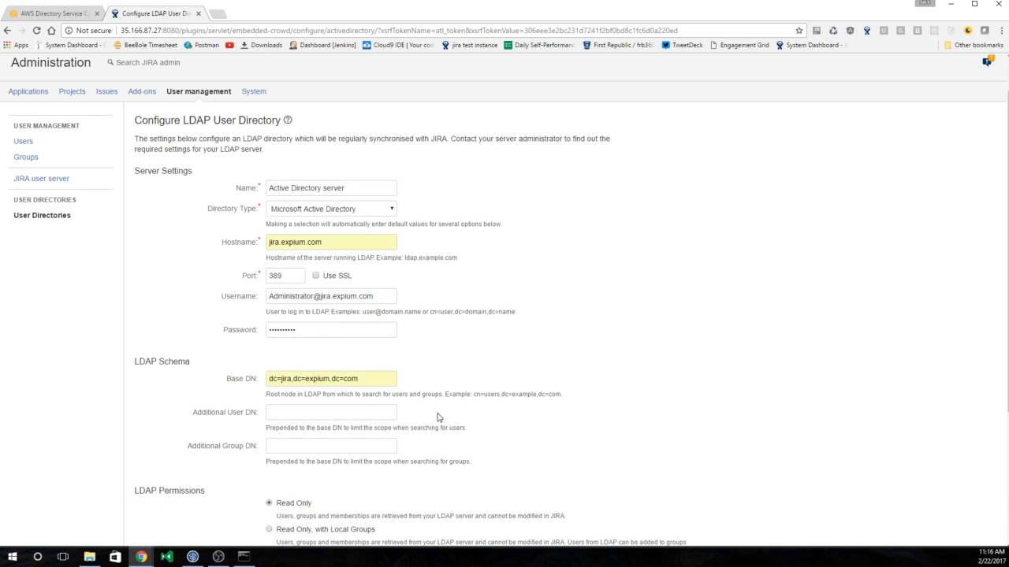
pyautogui.scroll(-1, 439, 416)
pyautogui.scroll(-1, 438, 416)
pyautogui.scroll(-1, 426, 415)
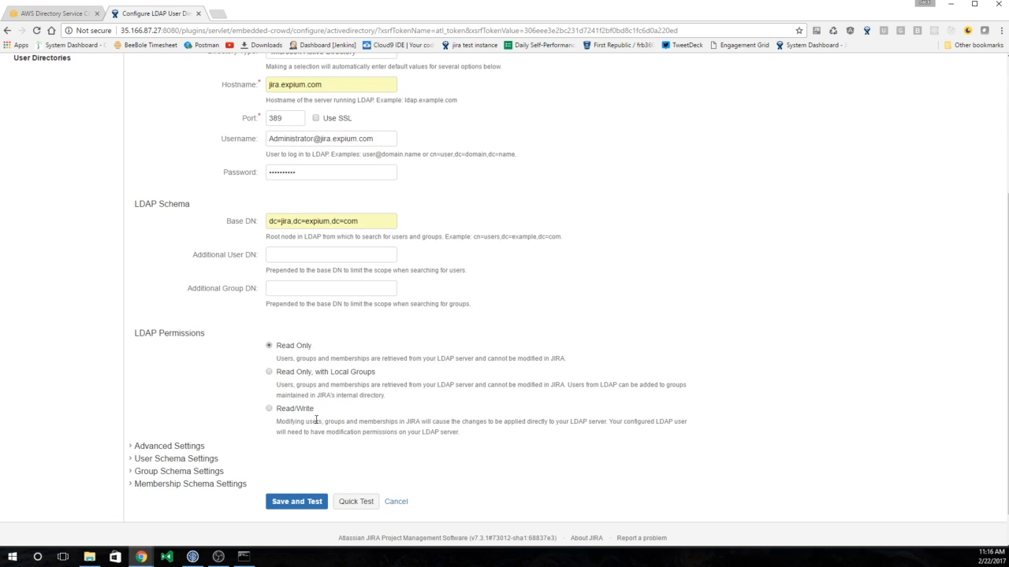
pyautogui.click(296, 409)
# - Save the directory, run the full connection tests as user Administrator, and return to the directory list
pyautogui.click(285, 503)
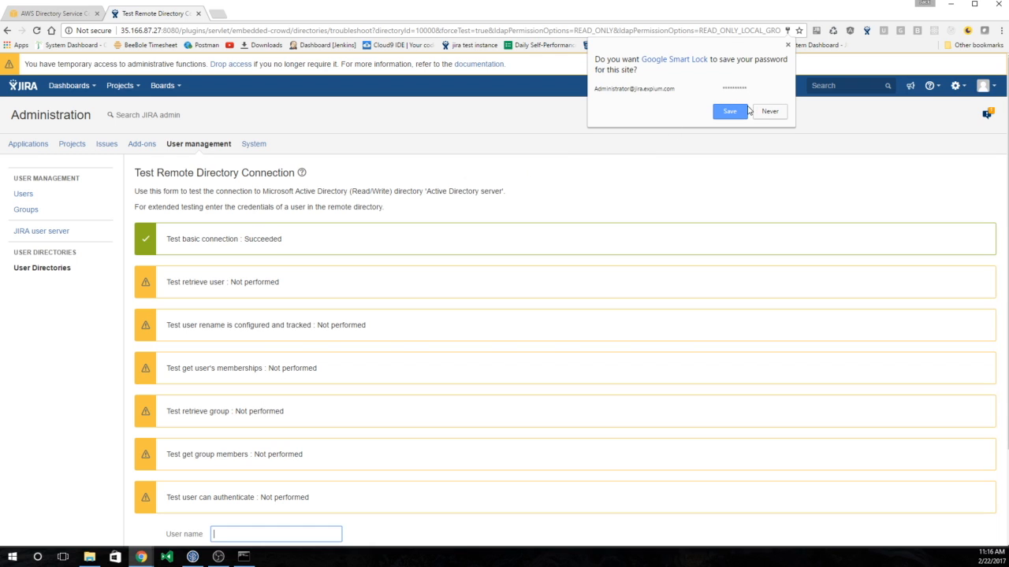
pyautogui.click(787, 45)
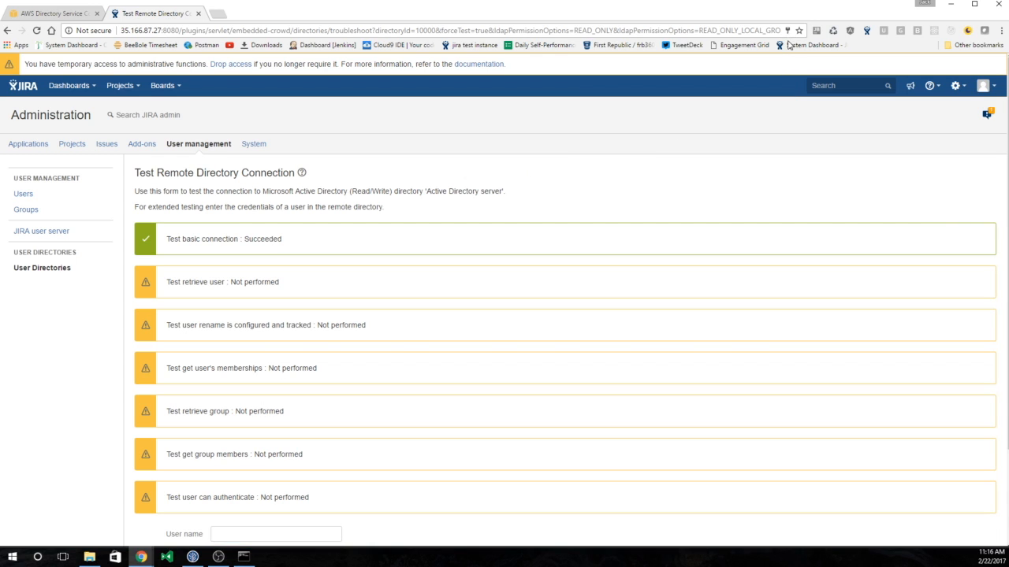
pyautogui.scroll(-3, 285, 333)
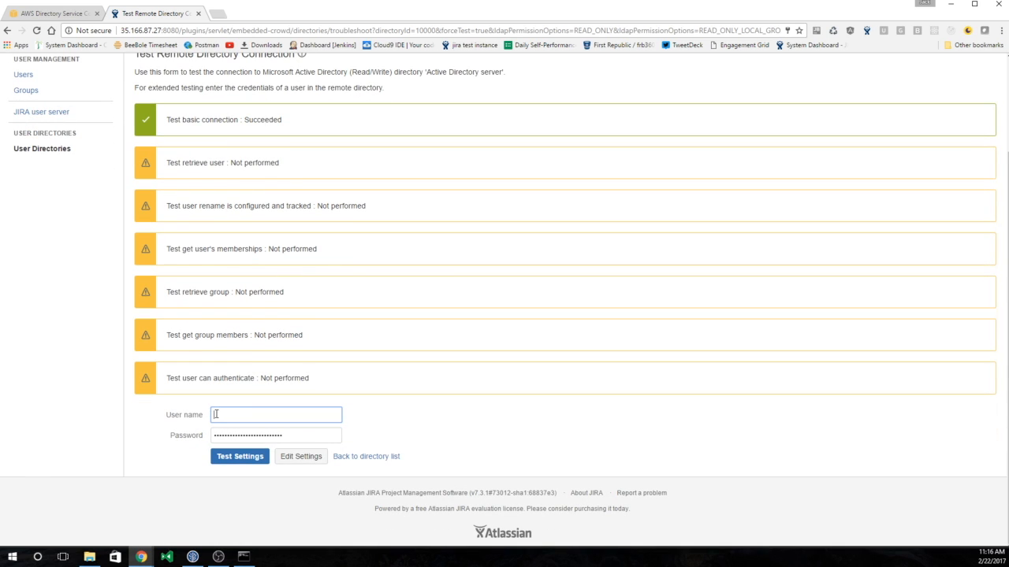
pyautogui.write('Administrator')
pyautogui.press('Tab')
pyautogui.press('BackSpace')
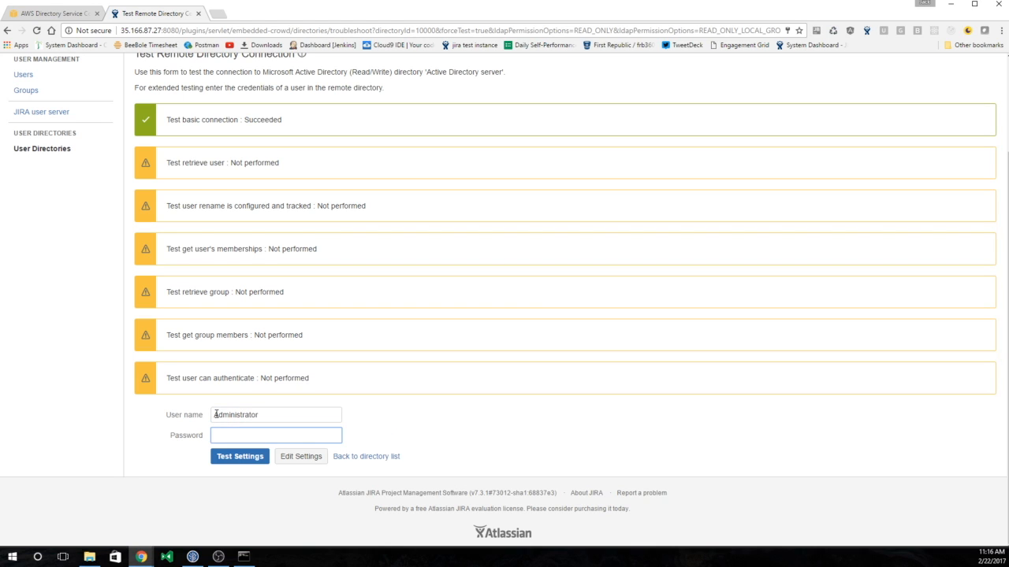
pyautogui.write('•••••••••')
pyautogui.click(223, 465)
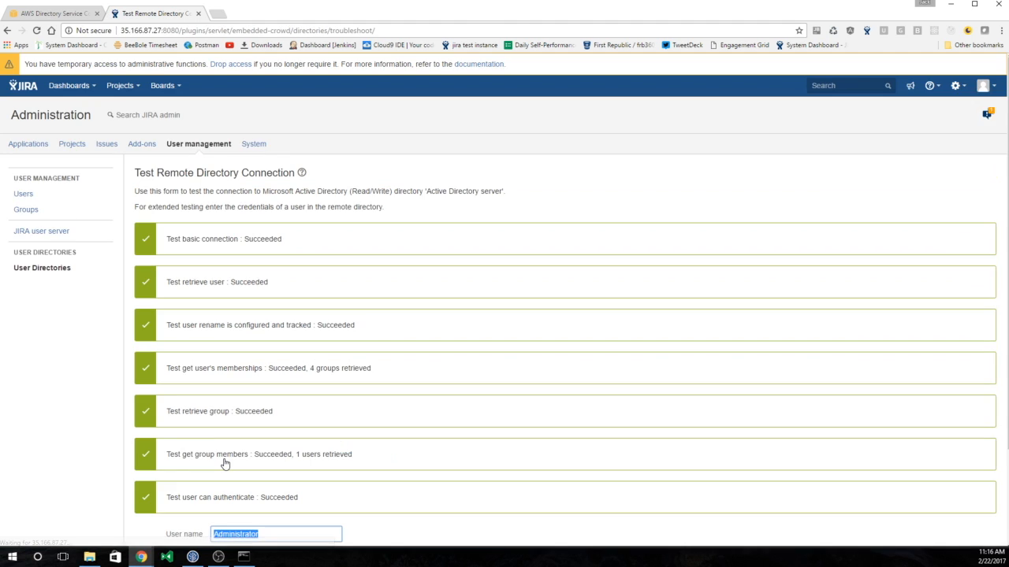
pyautogui.scroll(-2, 235, 400)
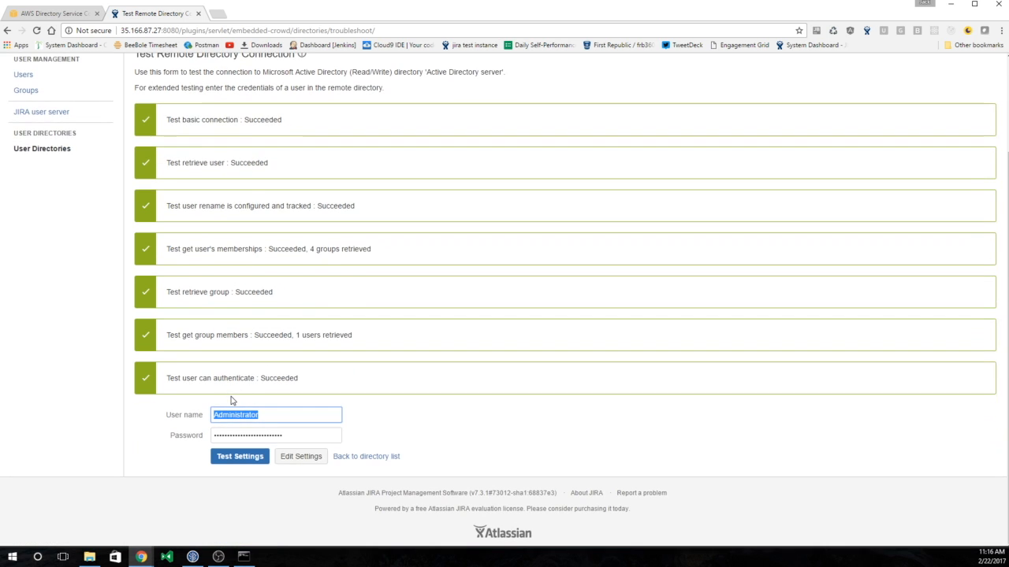
pyautogui.click(351, 457)
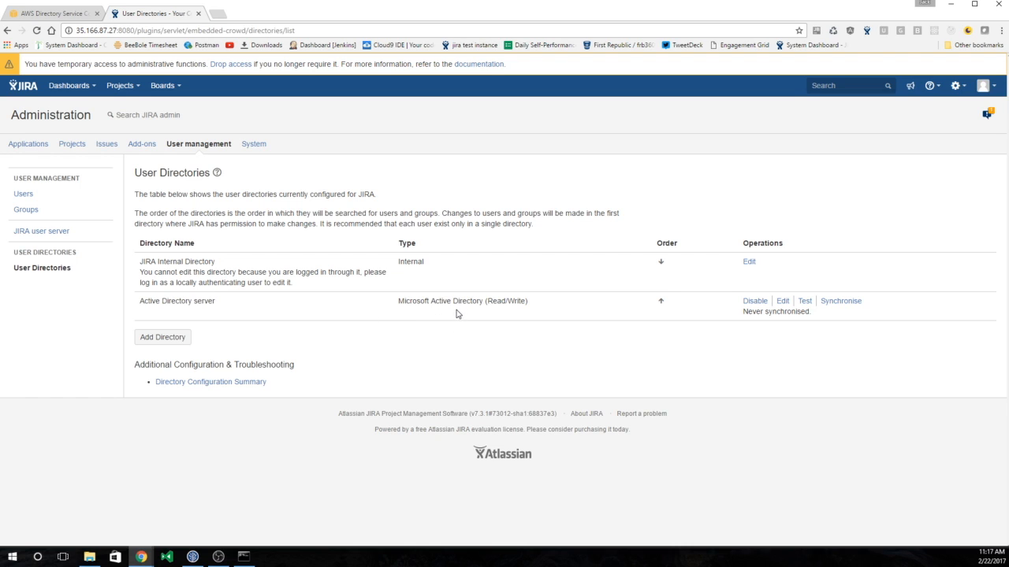
# - Synchronise the Active Directory server directory, then view the Users list with its imported users
pyautogui.moveTo(412, 312); pyautogui.dragTo(499, 298)
pyautogui.click(547, 307)
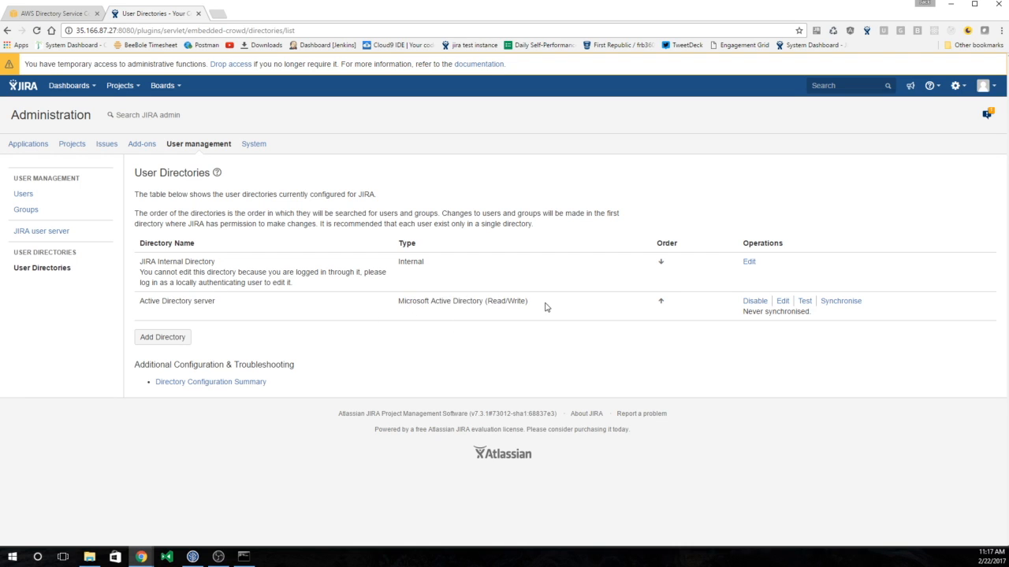
pyautogui.click(853, 301)
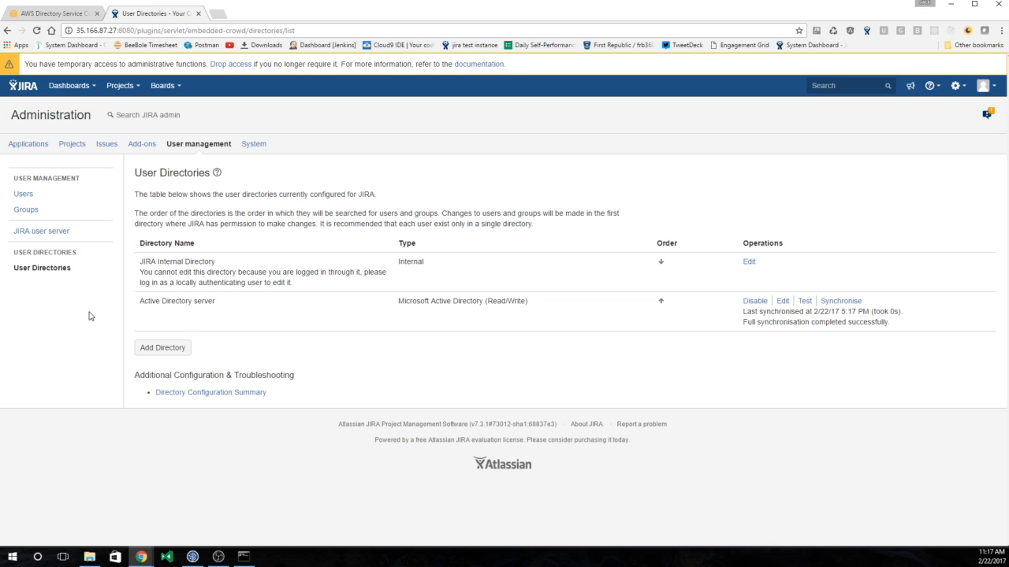
pyautogui.click(23, 194)
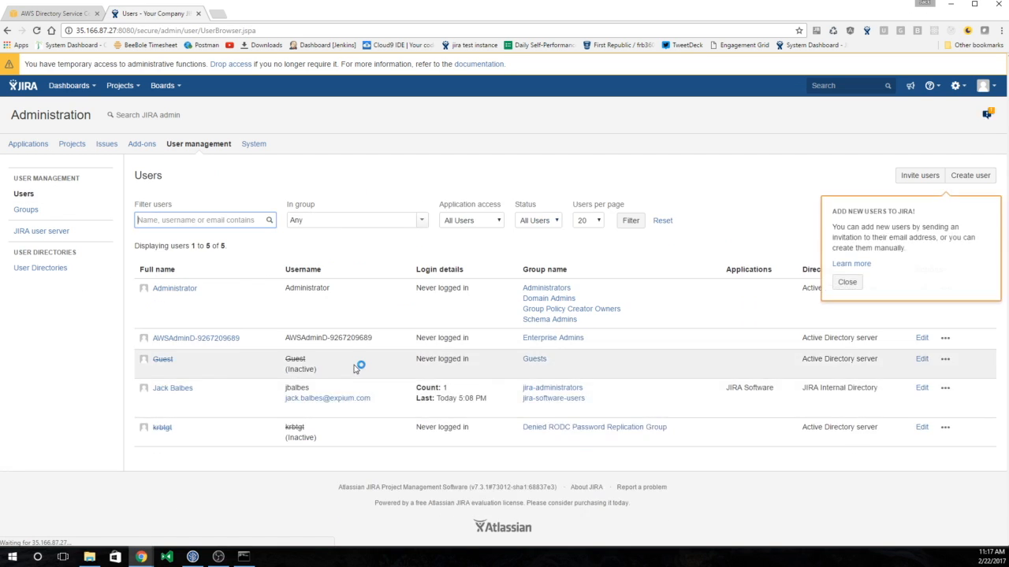